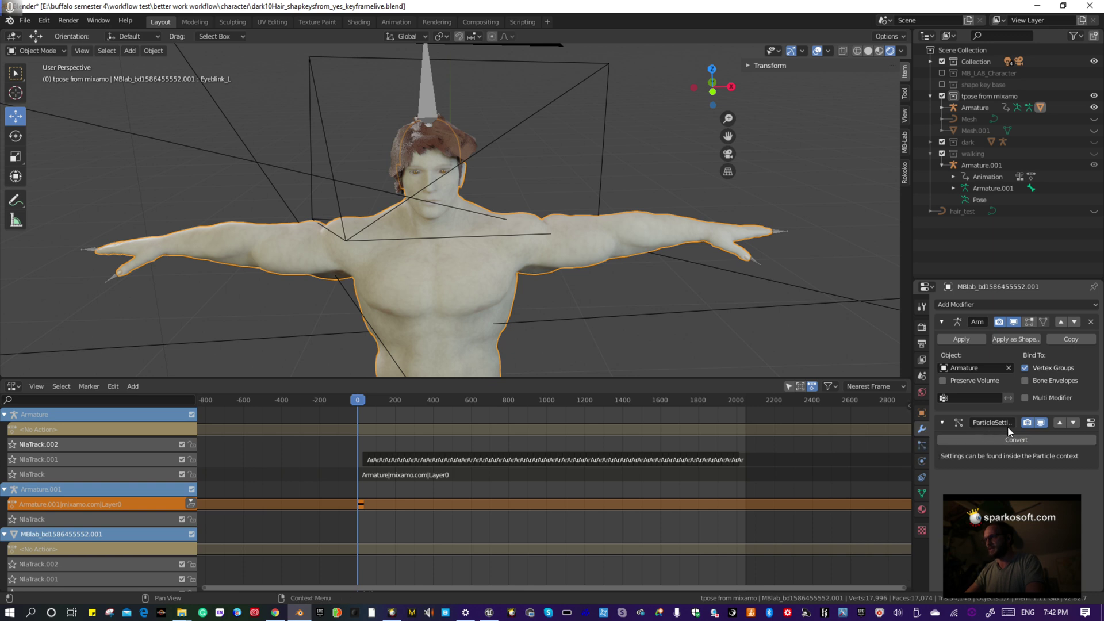
- Convert the body's hair particle system into a separate mesh object and hide the resulting mesh
{"action": "left_click", "coordinate": [1023, 441]}
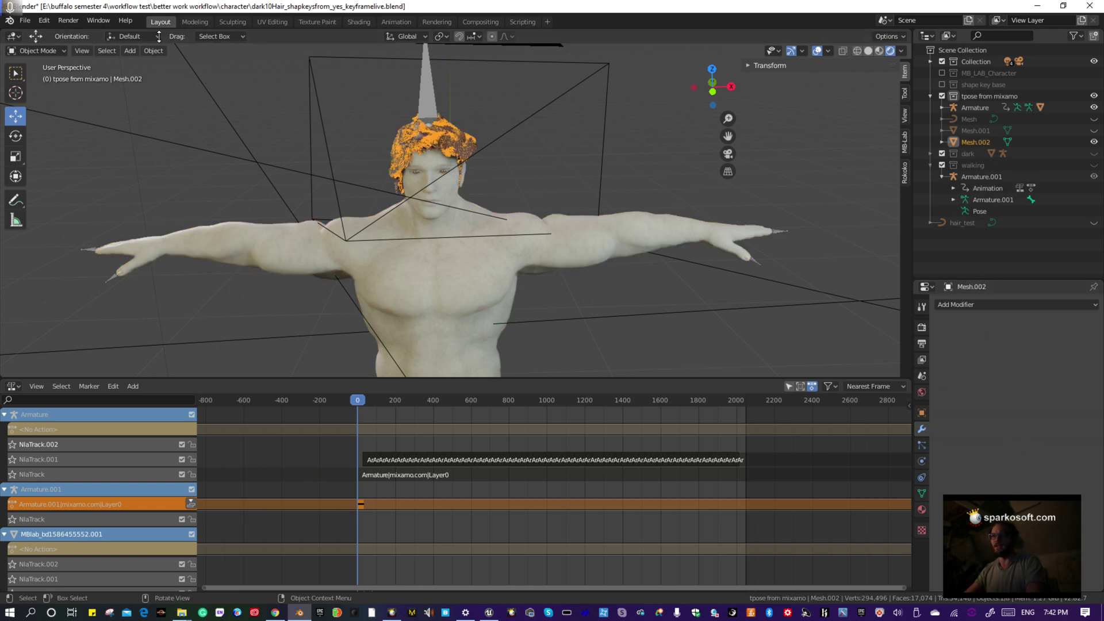
{"action": "left_click", "coordinate": [160, 53]}
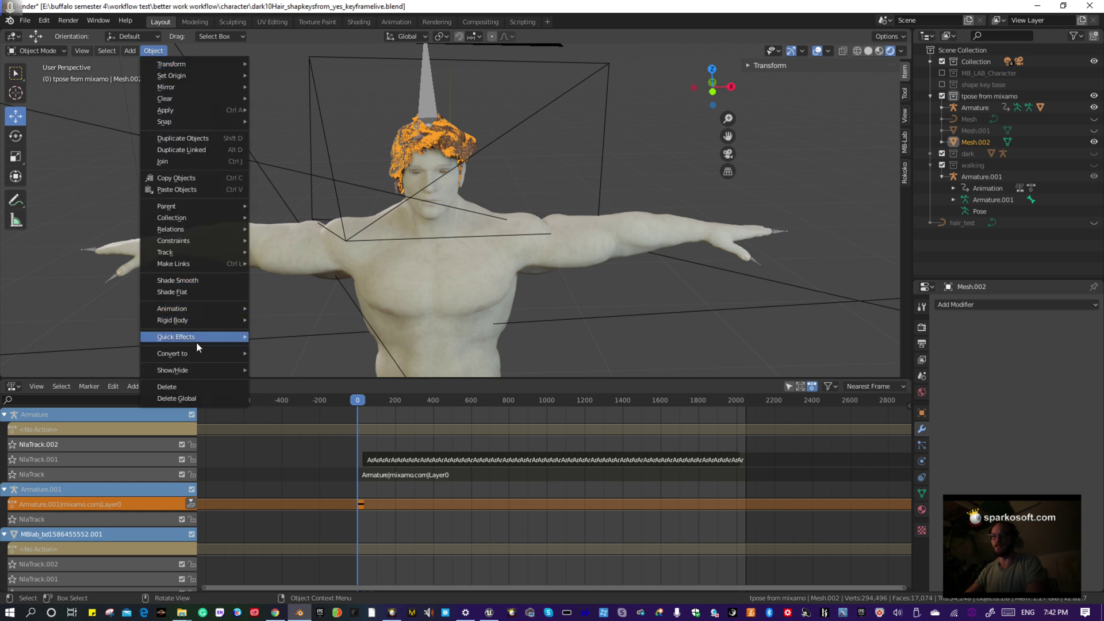
{"action": "mouse_move", "coordinate": [195, 353]}
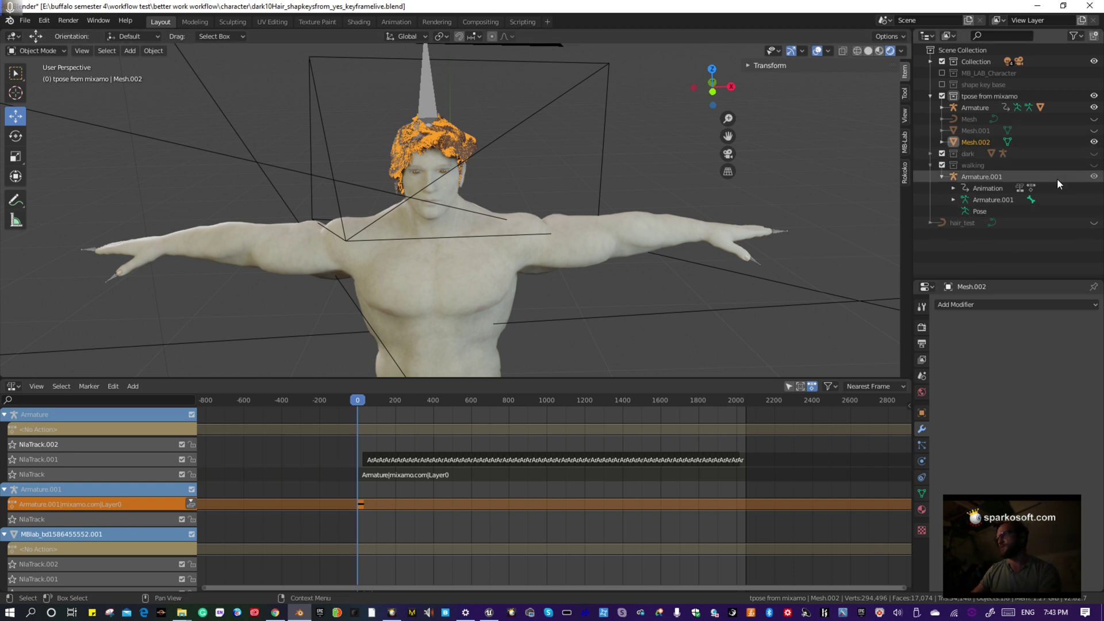
{"action": "left_click", "coordinate": [1093, 143]}
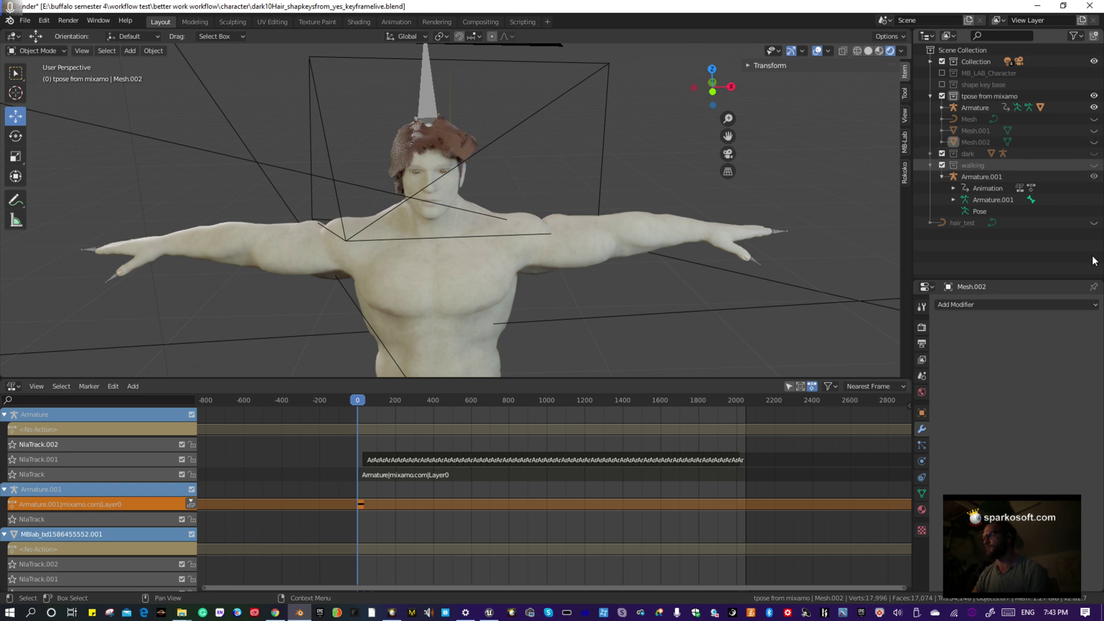
- Unhide the hair_test curve object and make it the only selected object
{"action": "left_click", "coordinate": [965, 222]}
{"action": "left_click", "coordinate": [687, 177]}
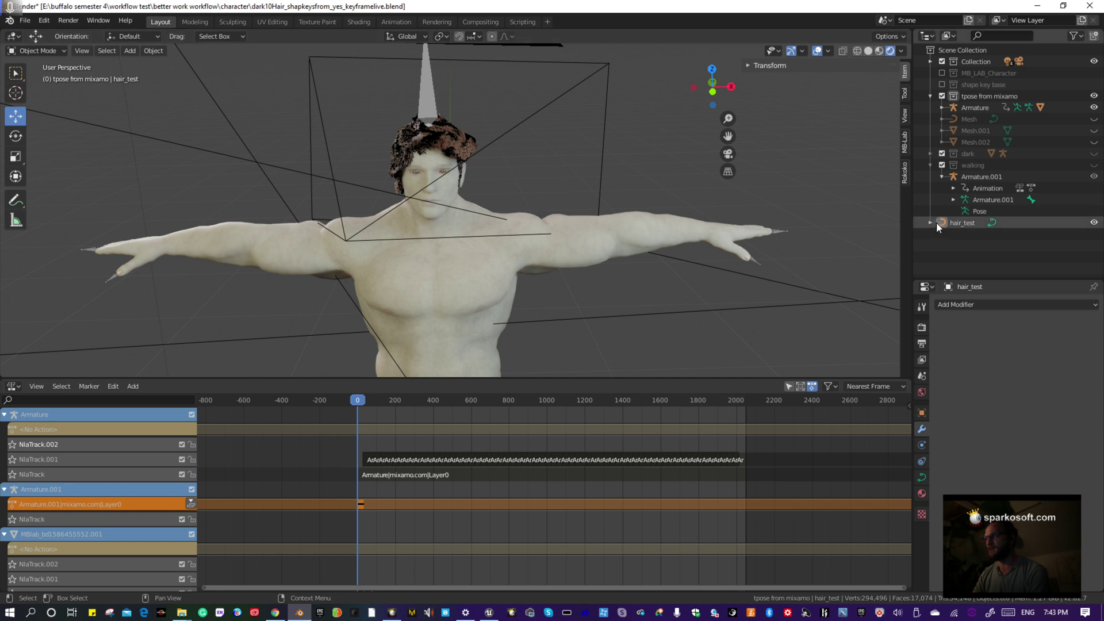
{"action": "left_click", "coordinate": [957, 223]}
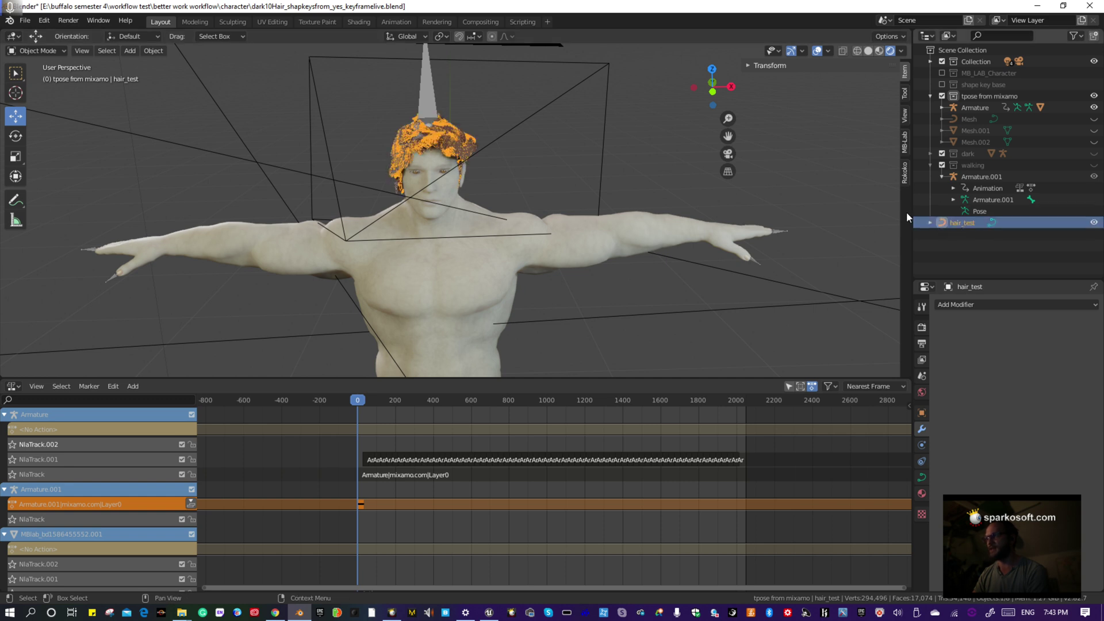
- Set up an Alembic export of the selected hair curves into the test groom hair folder, named 2Hair.abc
{"action": "left_click", "coordinate": [26, 22]}
{"action": "mouse_move", "coordinate": [71, 187]}
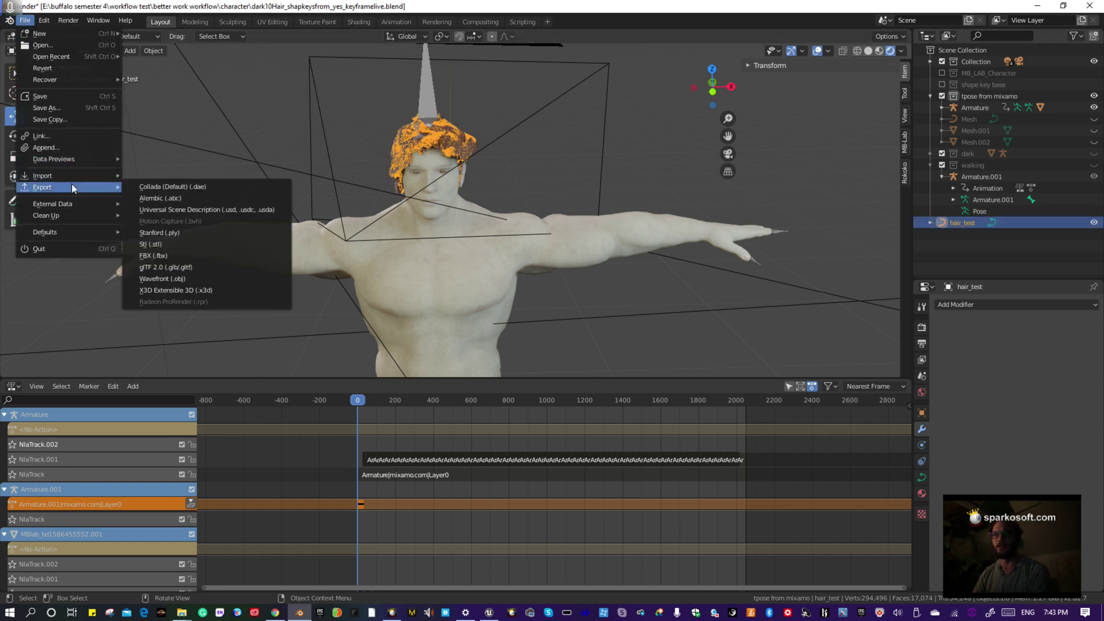
{"action": "left_click", "coordinate": [160, 198]}
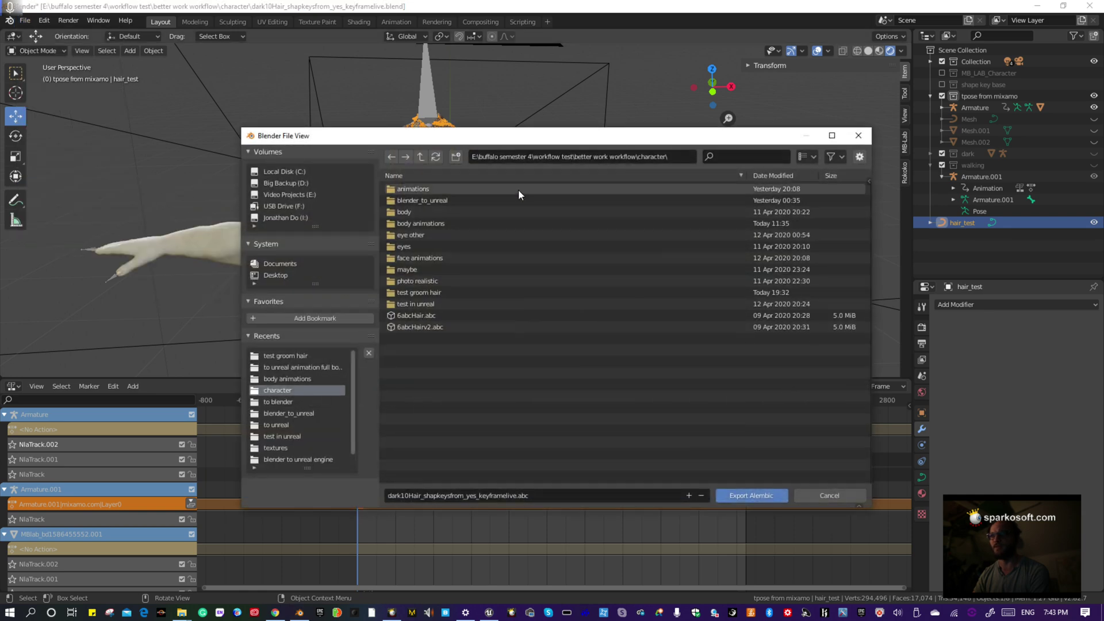
{"action": "double_click", "coordinate": [429, 293]}
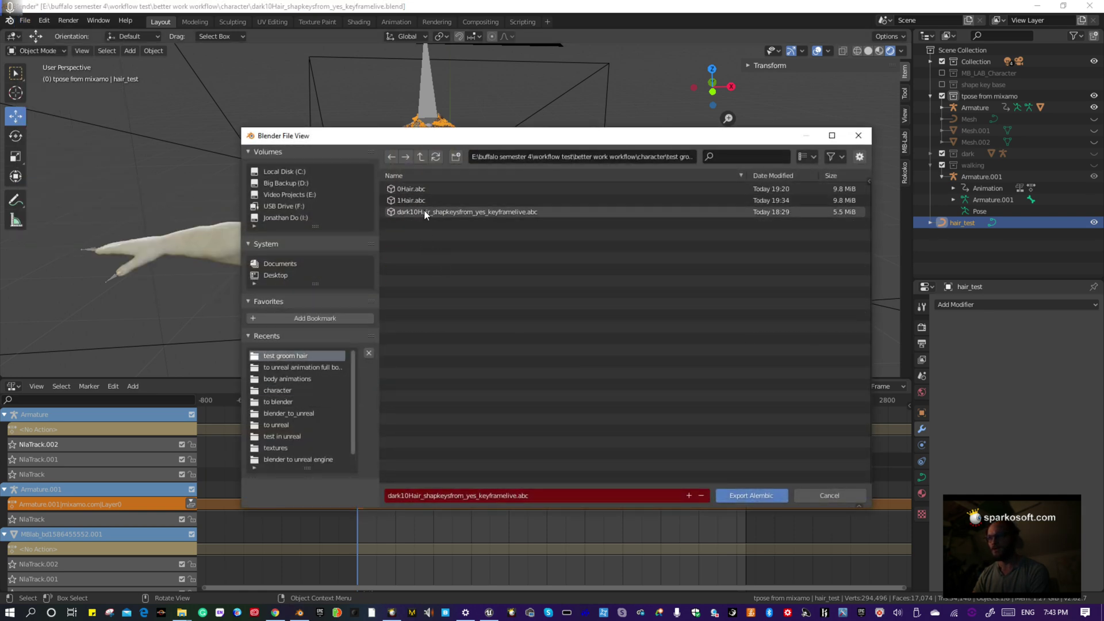
{"action": "left_click", "coordinate": [410, 202]}
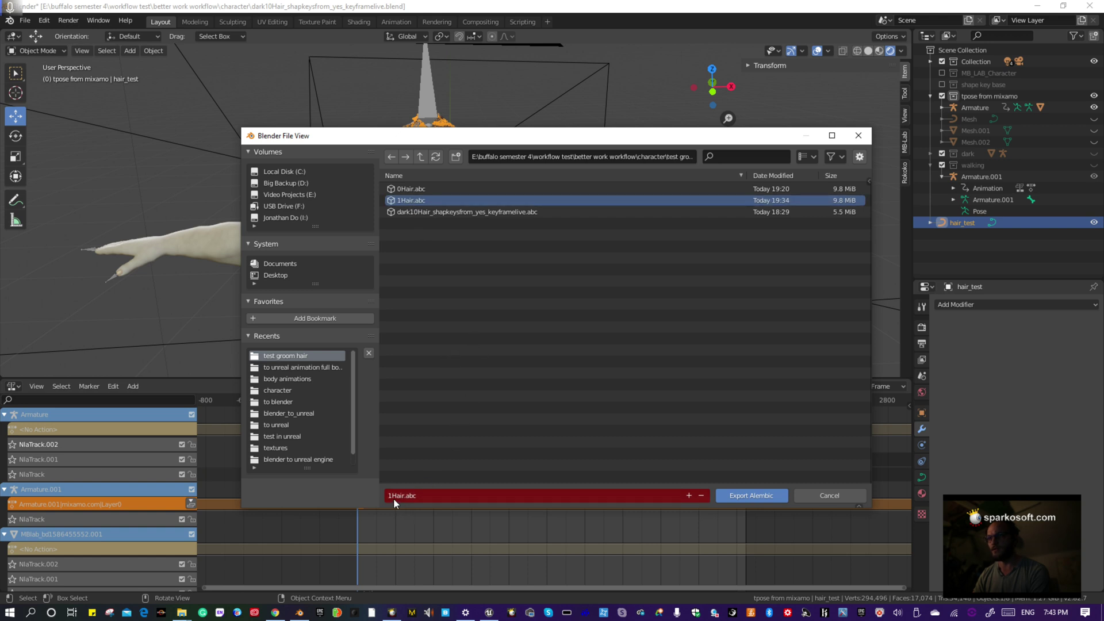
{"action": "key", "text": "BackSpace"}
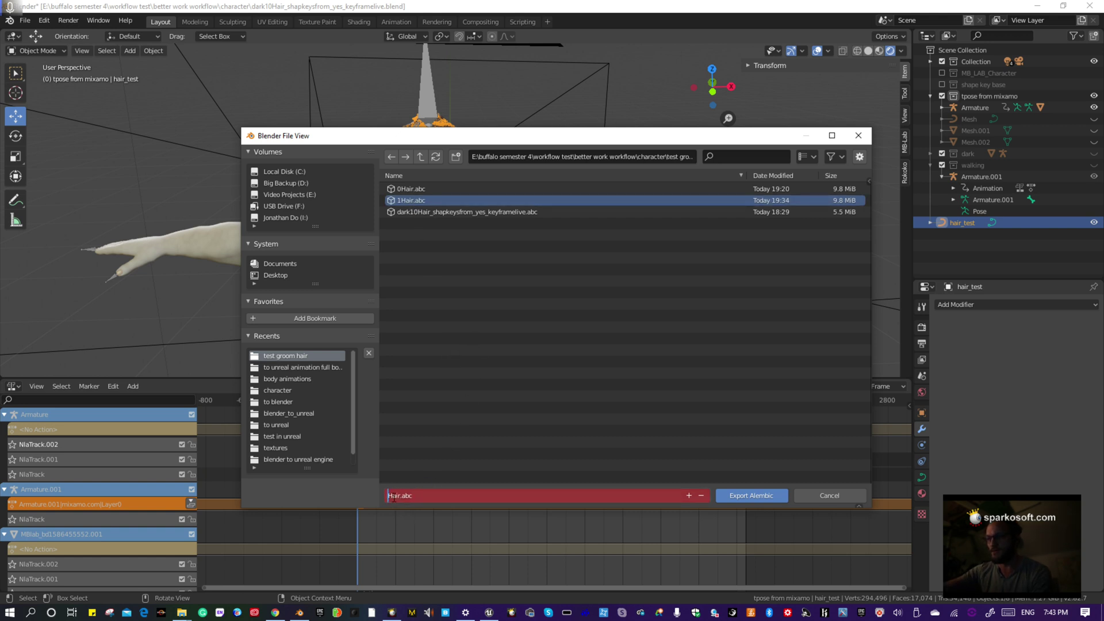
- Set the export's end frame to 1 and export the Alembic file
{"action": "left_click", "coordinate": [869, 182]}
{"action": "left_click", "coordinate": [869, 181]}
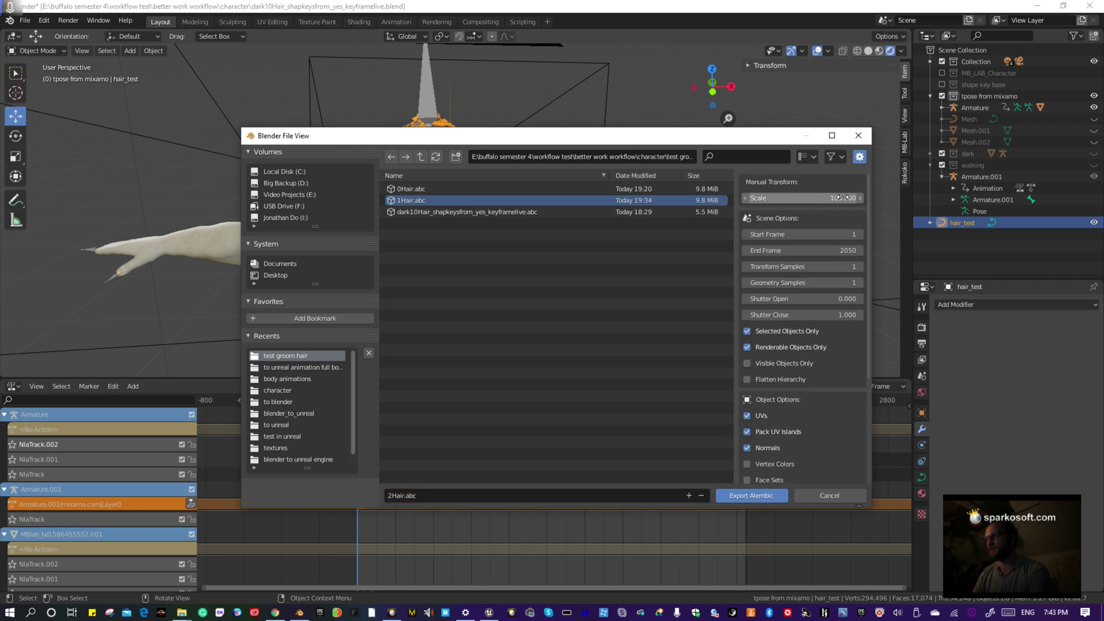
{"action": "left_click", "coordinate": [851, 250]}
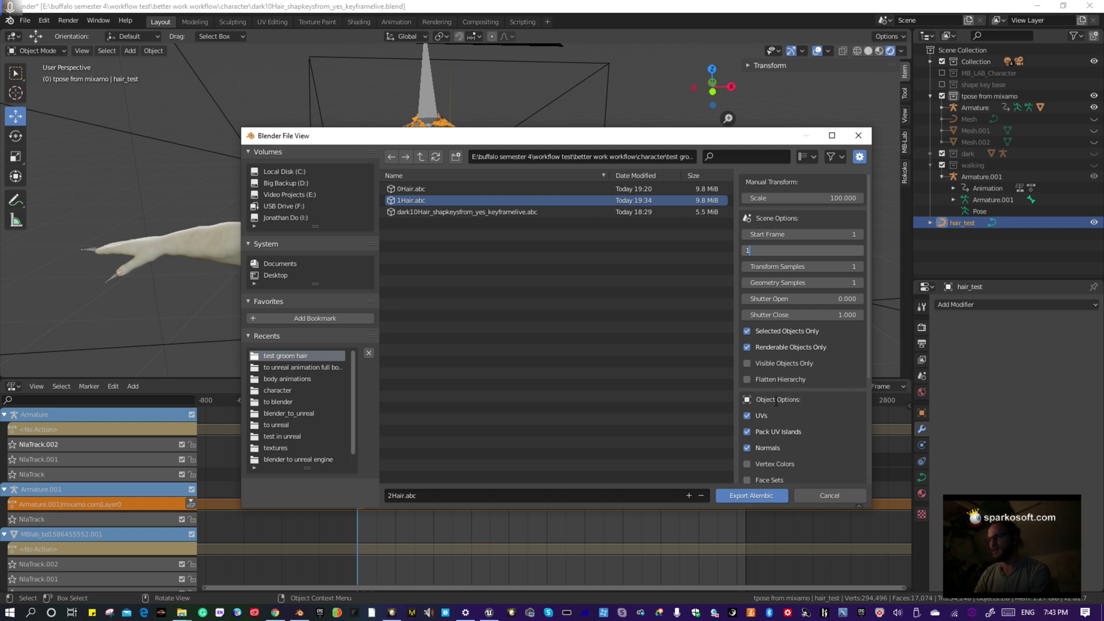
{"action": "left_click", "coordinate": [755, 494]}
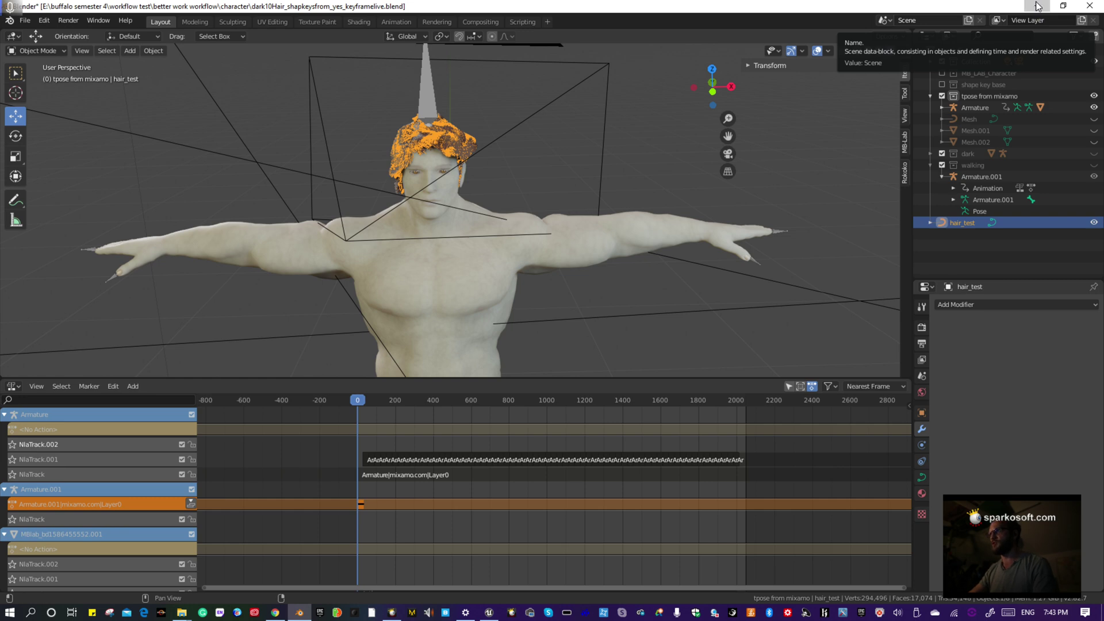
- Switch to Unreal Editor and import 2Hair.abc as a groom asset into the test_hair folder, accepting the groom import options
{"action": "left_click", "coordinate": [1038, 6]}
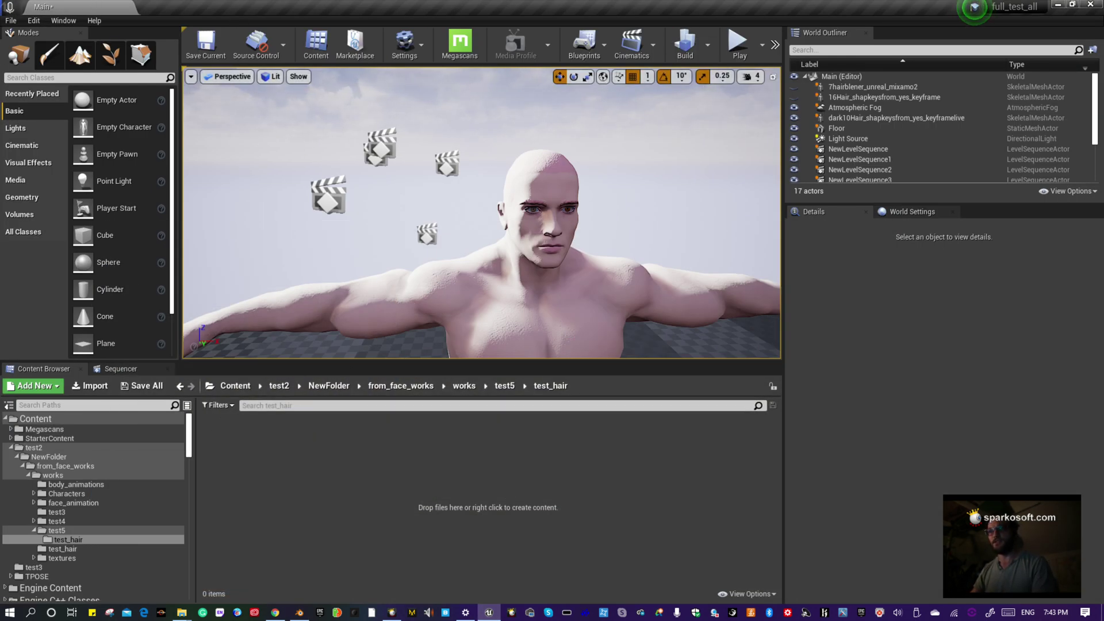
{"action": "left_click", "coordinate": [95, 387]}
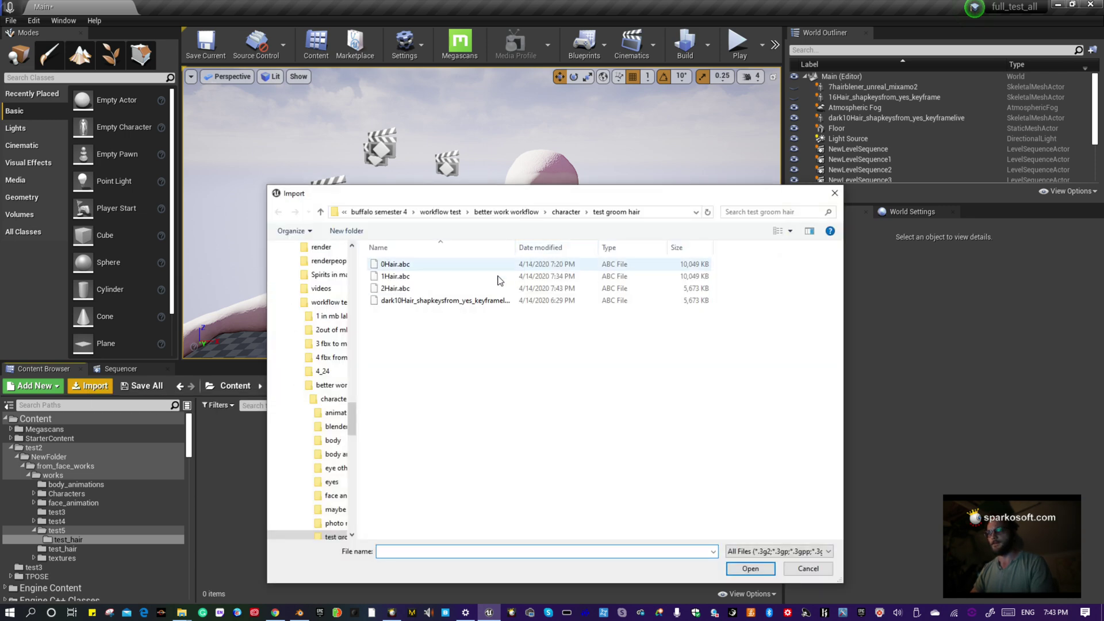
{"action": "left_click", "coordinate": [397, 291]}
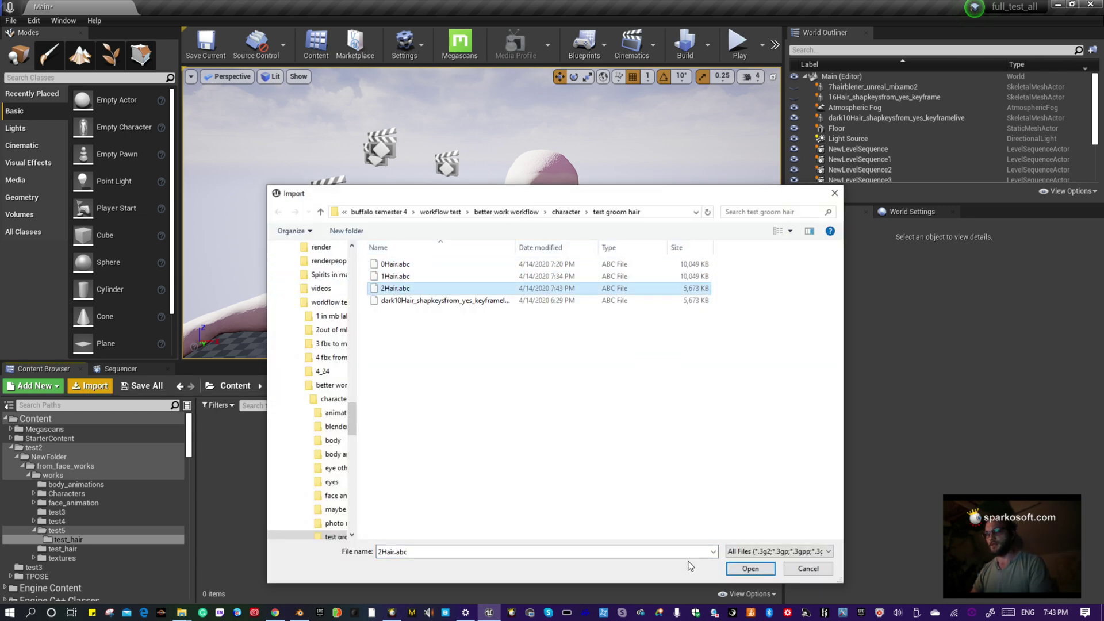
{"action": "left_click", "coordinate": [757, 569]}
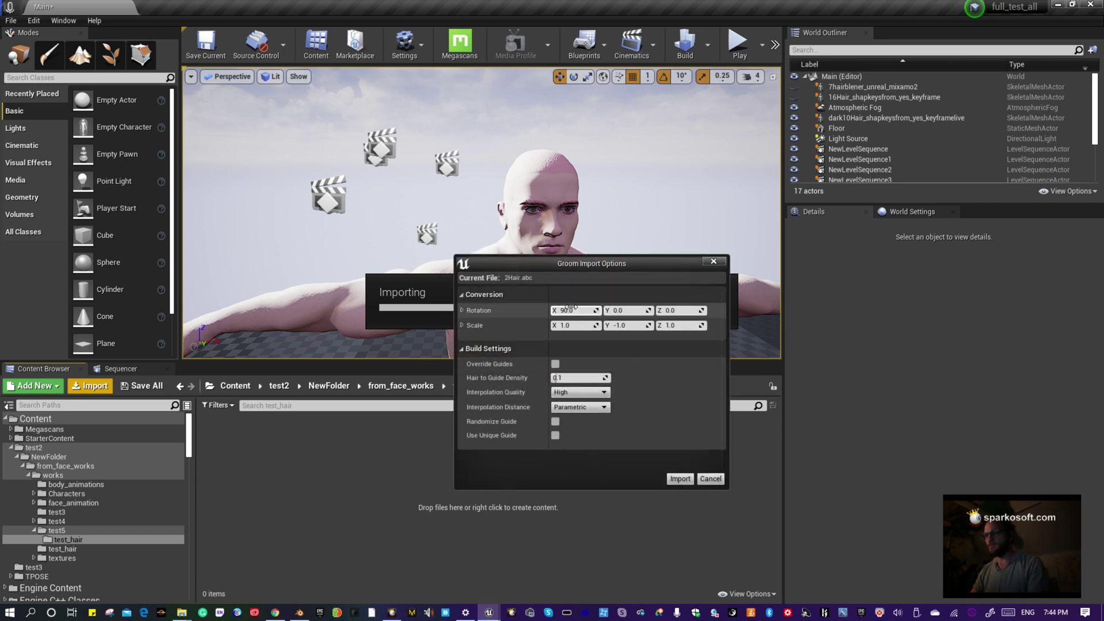
{"action": "left_click", "coordinate": [679, 478]}
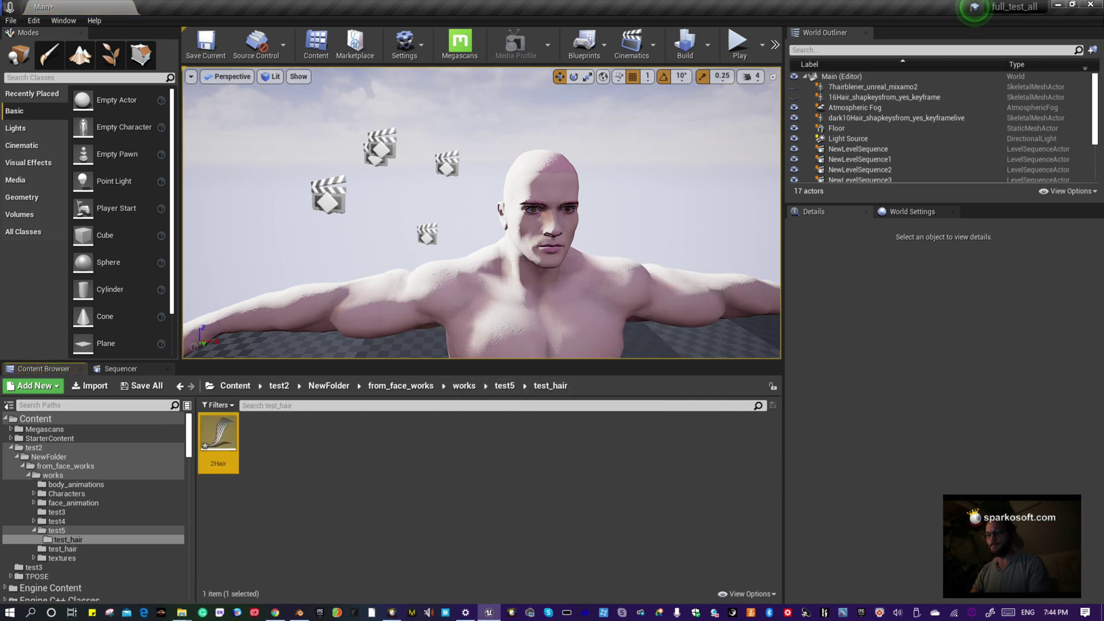
- Place the 2Hair groom in the level and position it beside the character along the X axis
{"action": "scroll", "coordinate": [315, 330], "scroll_direction": "down", "scroll_amount": 5}
{"action": "left_click_drag", "start_coordinate": [219, 437], "coordinate": [540, 207]}
{"action": "left_click_drag", "start_coordinate": [539, 339], "coordinate": [577, 348]}
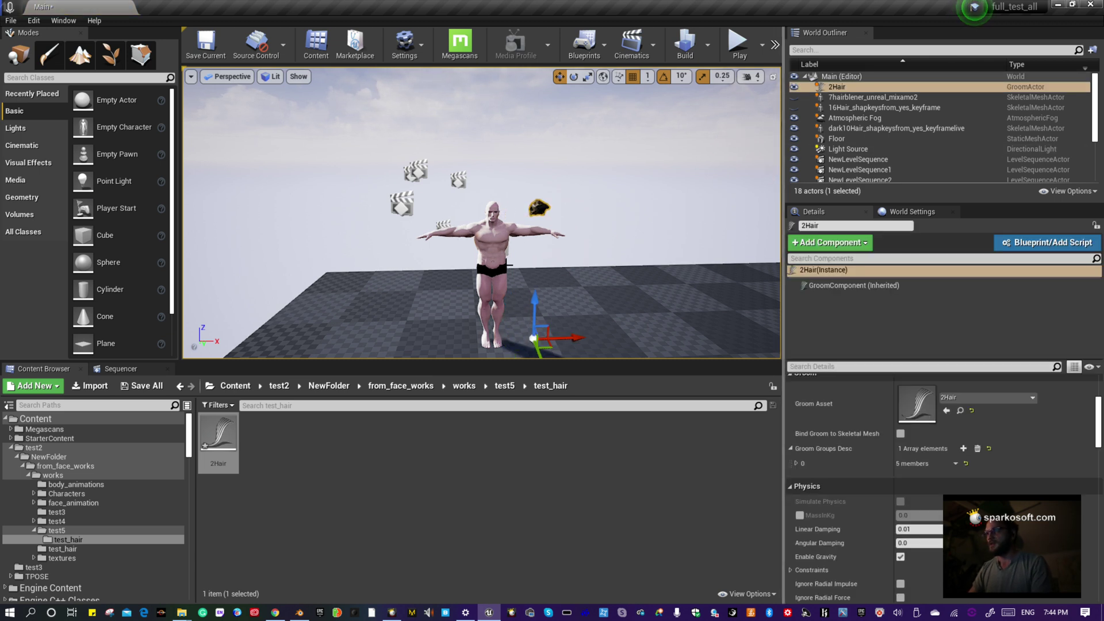
{"action": "scroll", "coordinate": [571, 225], "scroll_direction": "down", "scroll_amount": 2}
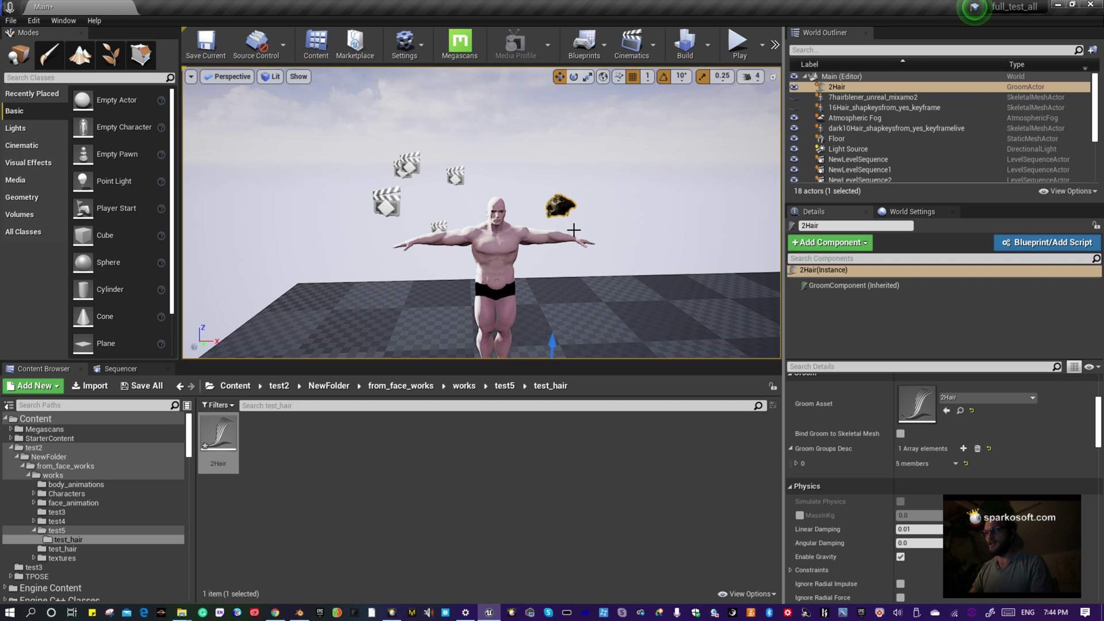
{"action": "mouse_move", "coordinate": [568, 312]}
{"action": "left_mouse_down"}
{"action": "mouse_move", "coordinate": [536, 314]}
{"action": "mouse_move", "coordinate": [587, 320]}
{"action": "left_mouse_up"}
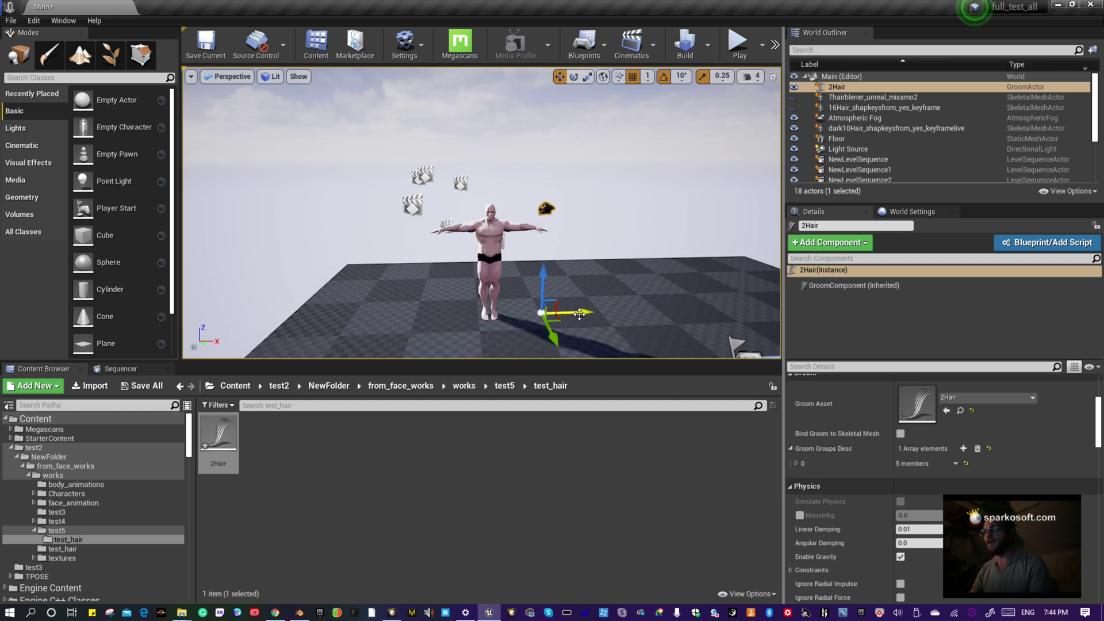
{"action": "scroll", "coordinate": [610, 318], "scroll_direction": "up", "scroll_amount": 2}
{"action": "mouse_move", "coordinate": [679, 311]}
{"action": "right_mouse_down"}
{"action": "mouse_move", "coordinate": [699, 339]}
{"action": "mouse_move", "coordinate": [679, 311]}
{"action": "right_mouse_up"}
- Add a Niagara Particle System component to the 2Hair groom actor, keeping the name Niagara
{"action": "left_click", "coordinate": [848, 285]}
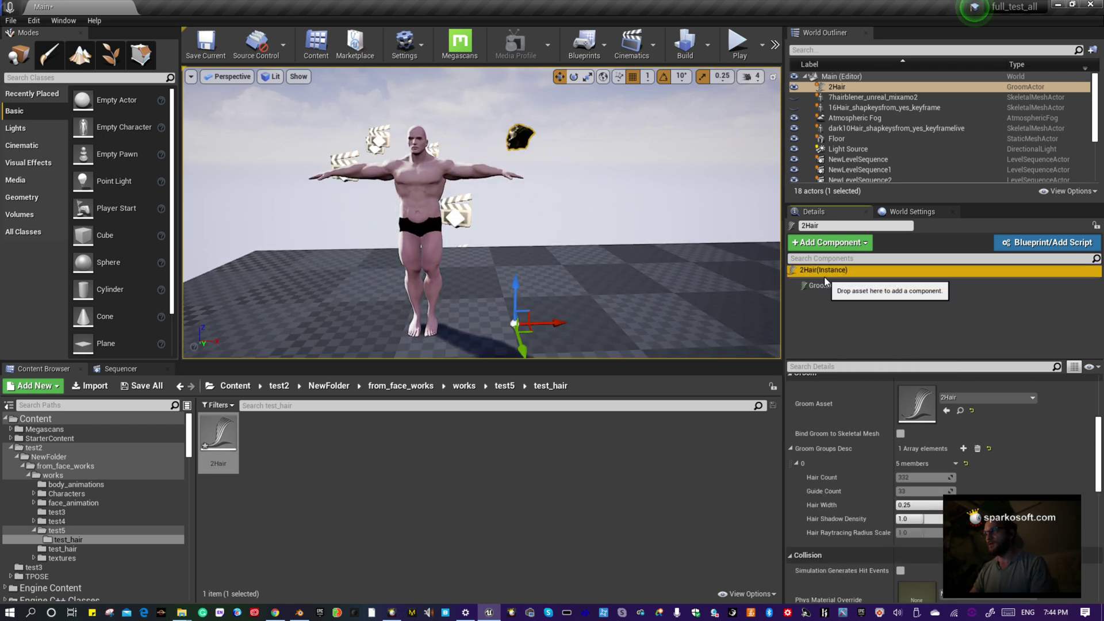
{"action": "left_click", "coordinate": [855, 270]}
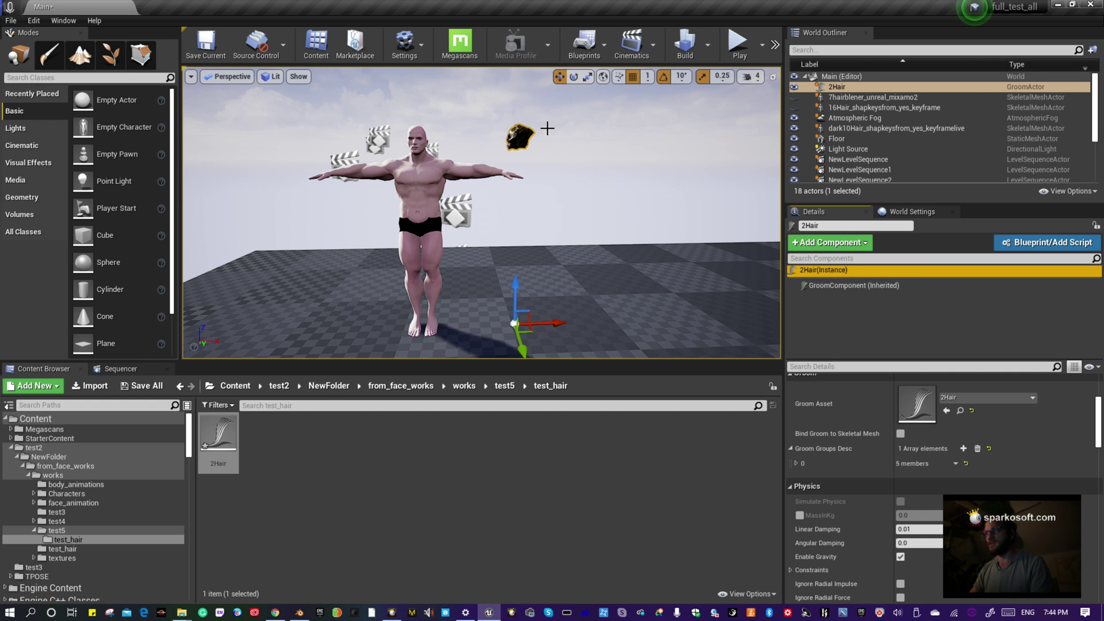
{"action": "left_click", "coordinate": [828, 242]}
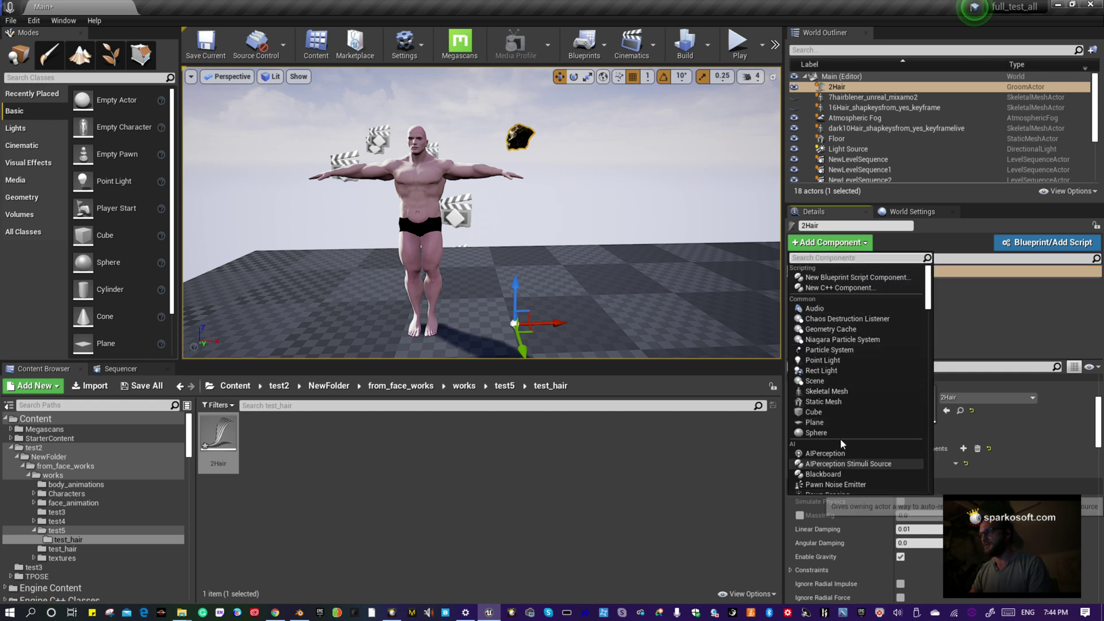
{"action": "left_click", "coordinate": [848, 340]}
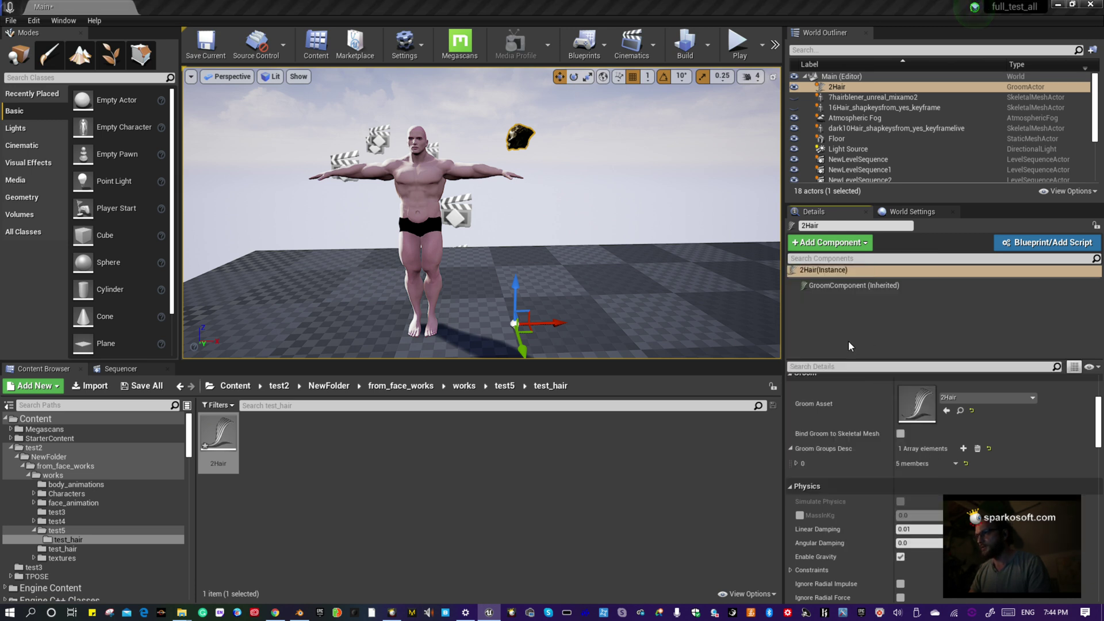
{"action": "left_click", "coordinate": [842, 306]}
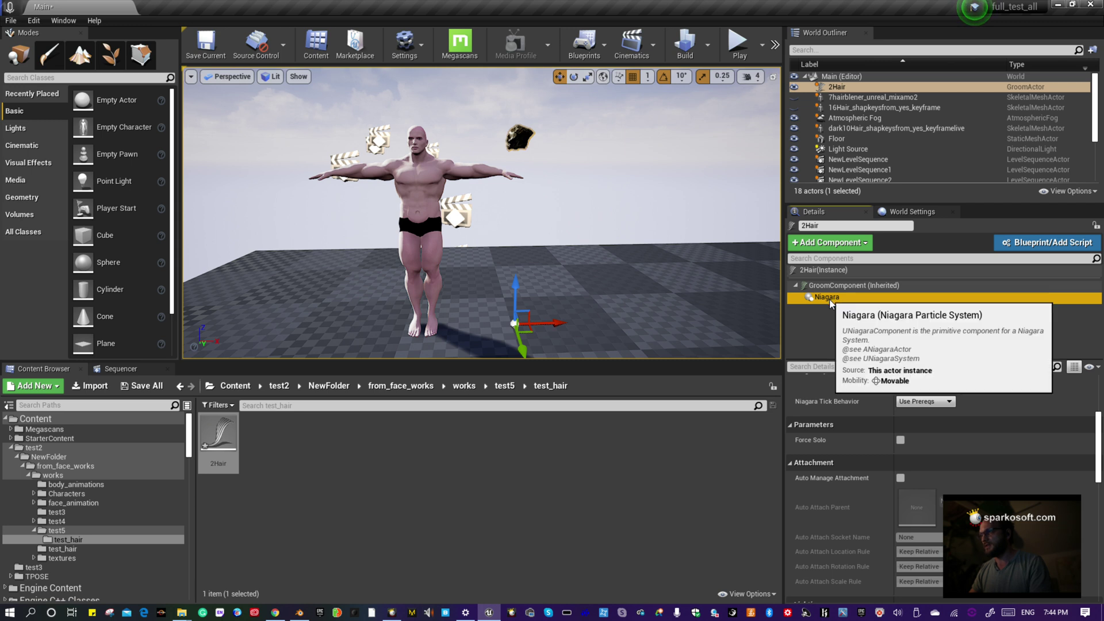
- Assign GroomAssetSystem as the Niagara System Asset of the groom's Niagara component
{"action": "left_click", "coordinate": [830, 299]}
{"action": "scroll", "coordinate": [888, 468], "scroll_direction": "down", "scroll_amount": 2}
{"action": "scroll", "coordinate": [906, 465], "scroll_direction": "up", "scroll_amount": 1}
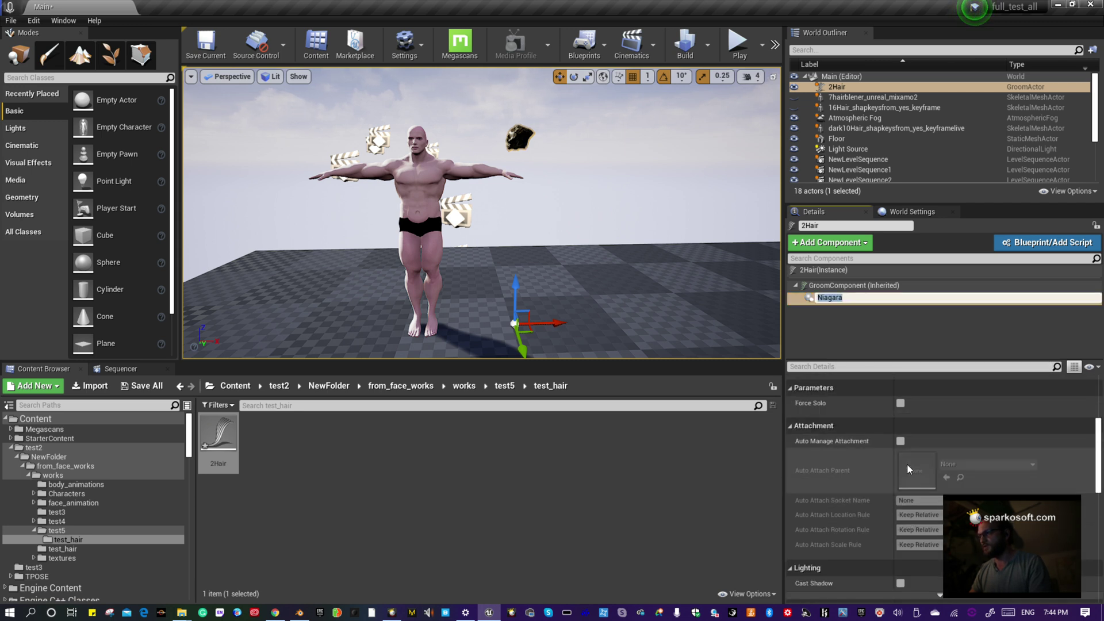
{"action": "scroll", "coordinate": [906, 463], "scroll_direction": "up", "scroll_amount": 2}
{"action": "scroll", "coordinate": [902, 466], "scroll_direction": "down", "scroll_amount": 10}
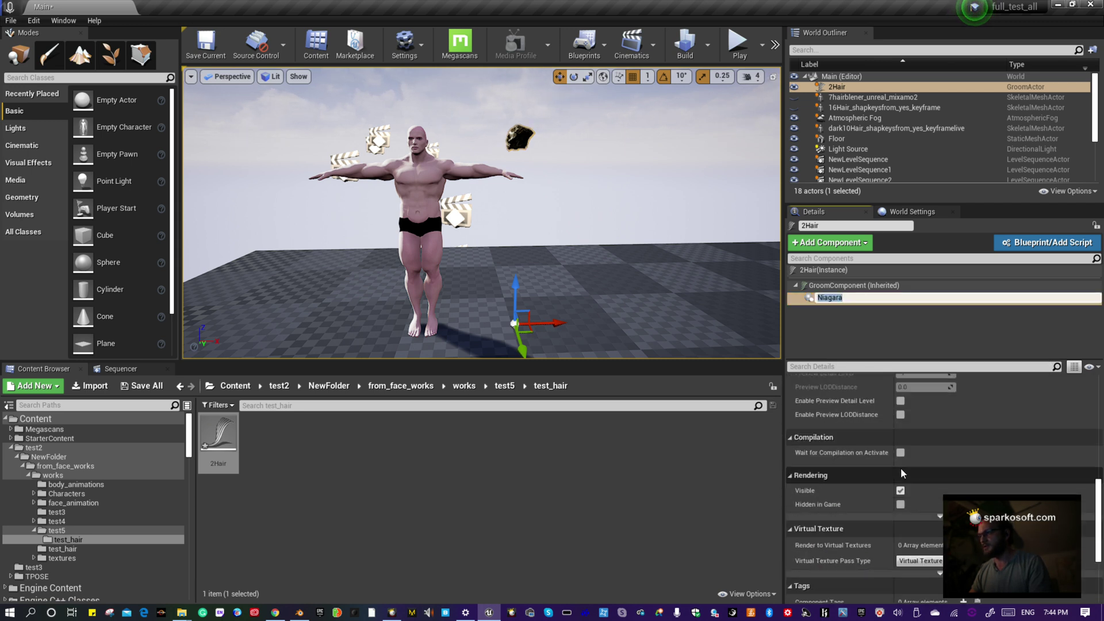
{"action": "scroll", "coordinate": [898, 461], "scroll_direction": "up", "scroll_amount": 10}
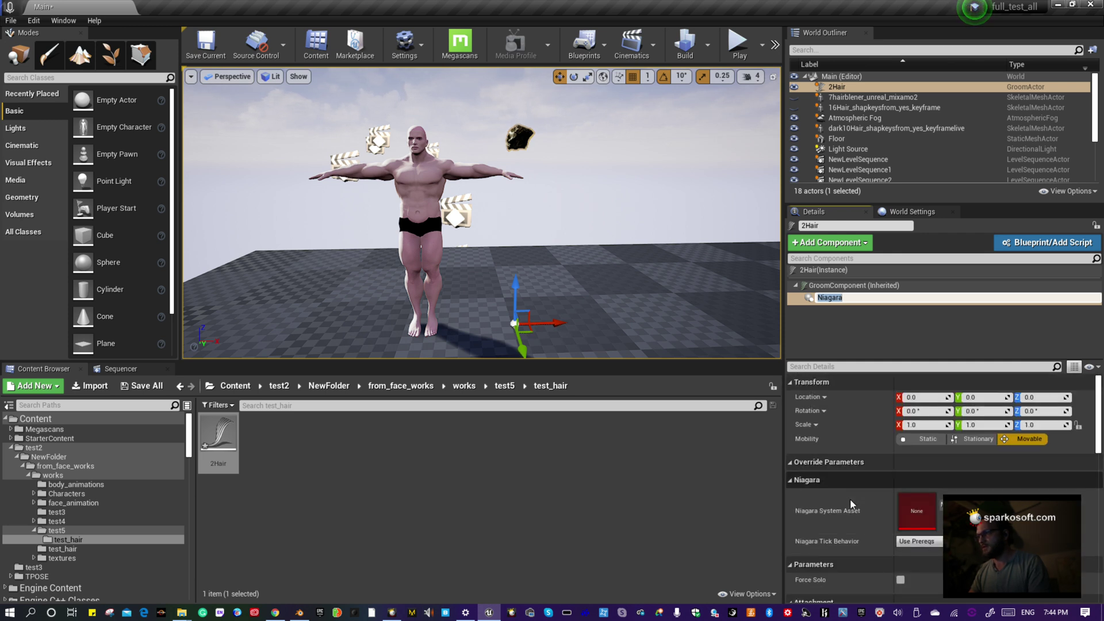
{"action": "scroll", "coordinate": [850, 499], "scroll_direction": "up", "scroll_amount": 1}
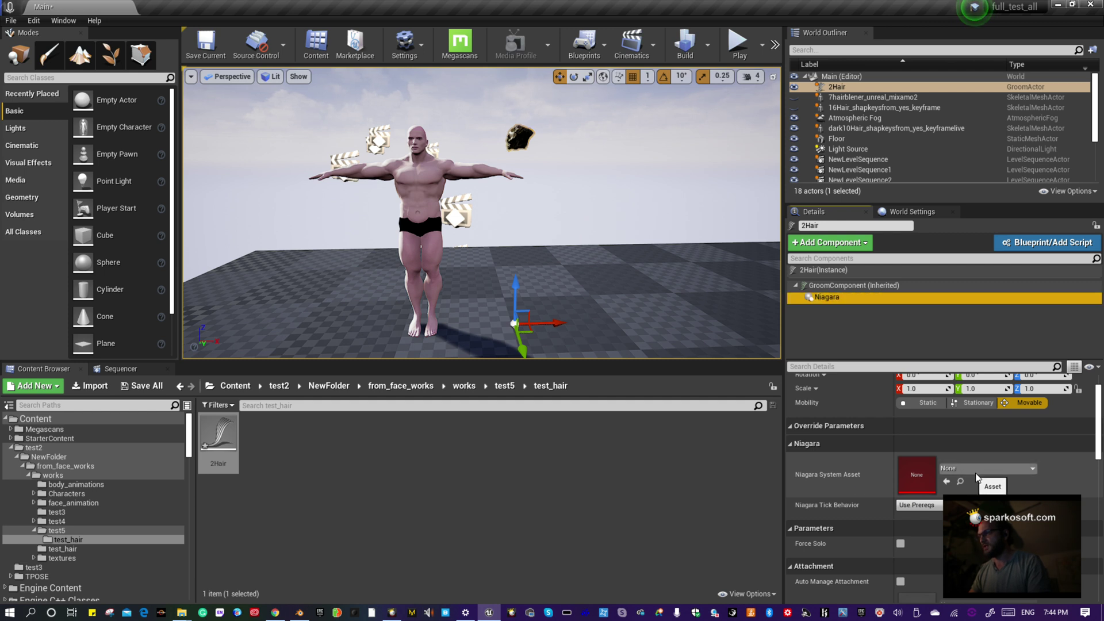
{"action": "left_click", "coordinate": [1024, 469]}
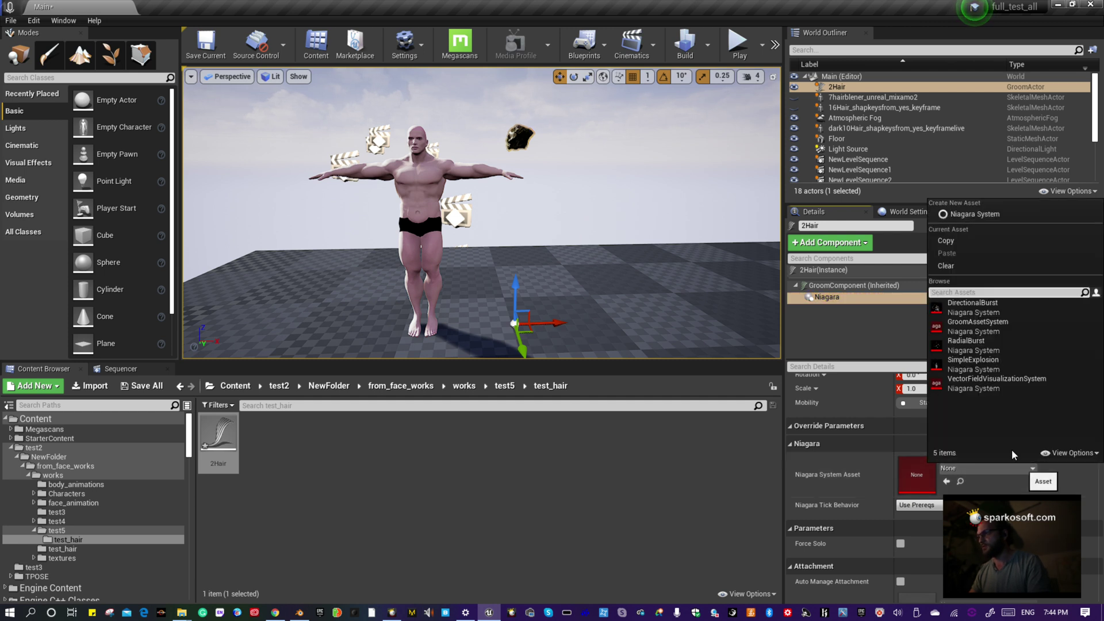
{"action": "left_click", "coordinate": [988, 323]}
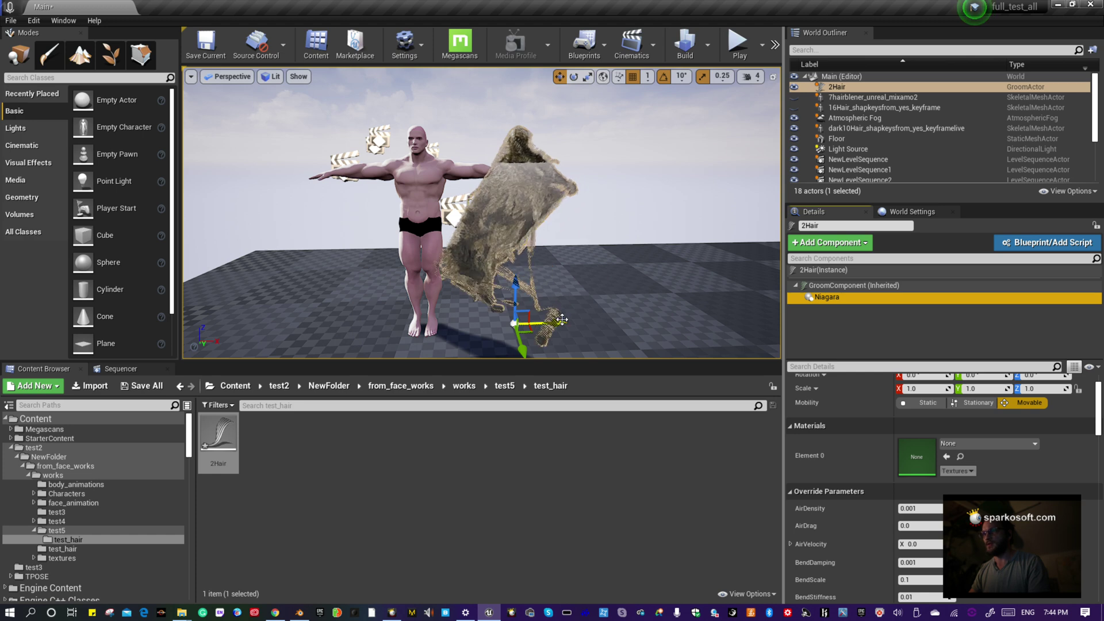
- Move the Niagara component and the GroomComponent around in the level to test the hair simulation
{"action": "left_click_drag", "start_coordinate": [556, 323], "coordinate": [569, 321]}
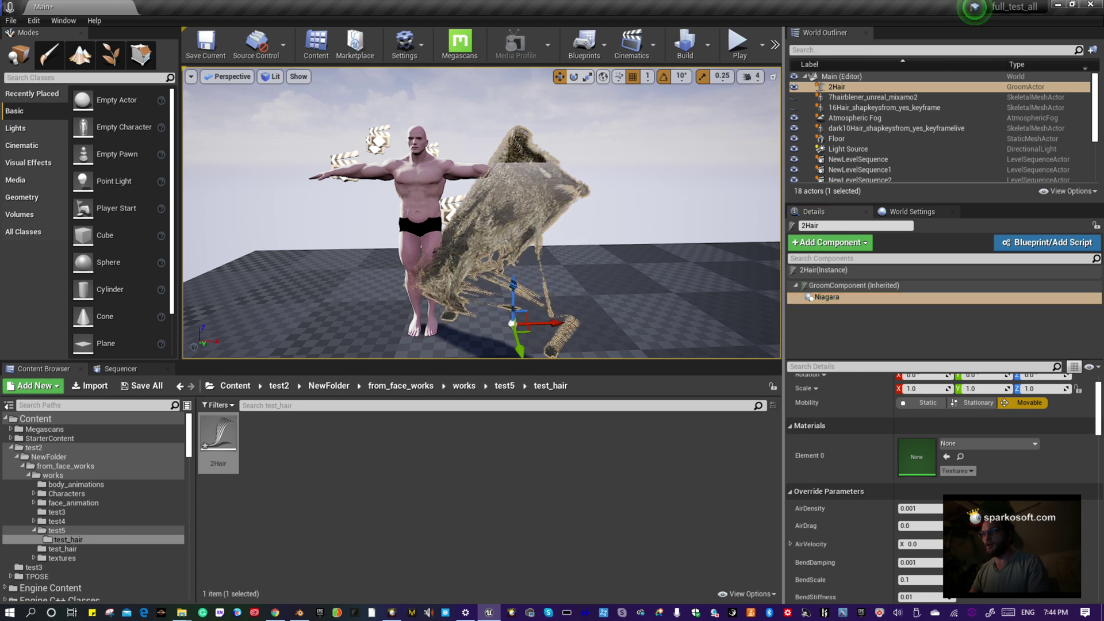
{"action": "left_click", "coordinate": [541, 225]}
{"action": "left_click_drag", "start_coordinate": [569, 325], "coordinate": [531, 339]}
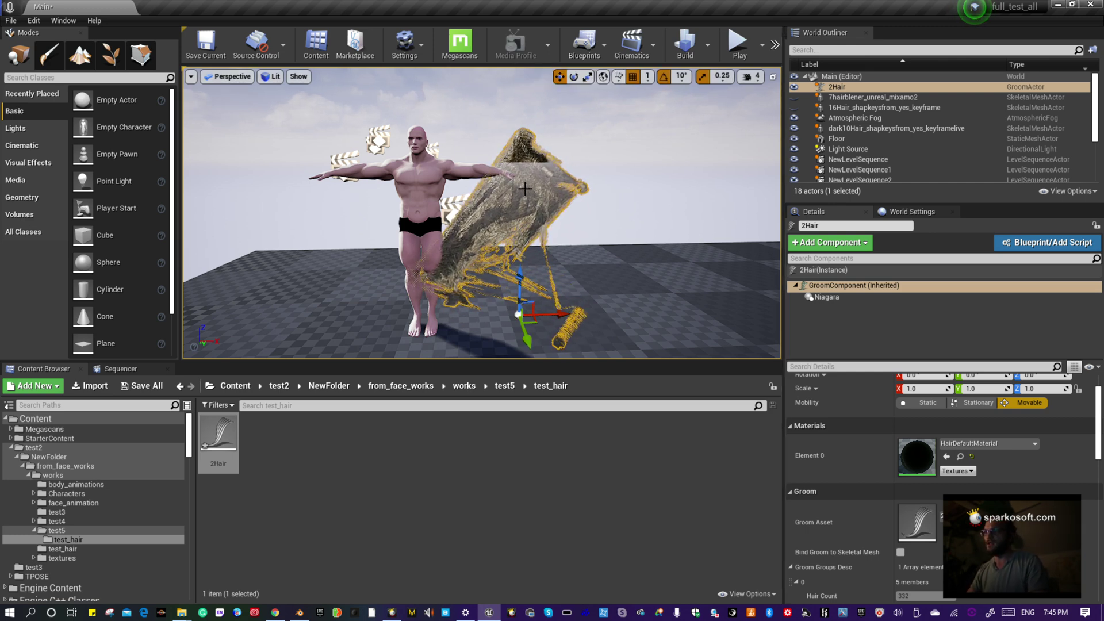
- Switch to Blender and select the character's body mesh as the object for export
{"action": "mouse_move", "coordinate": [633, 237]}
{"action": "middle_mouse_down"}
{"action": "mouse_move", "coordinate": [575, 231]}
{"action": "mouse_move", "coordinate": [635, 234]}
{"action": "middle_mouse_up"}
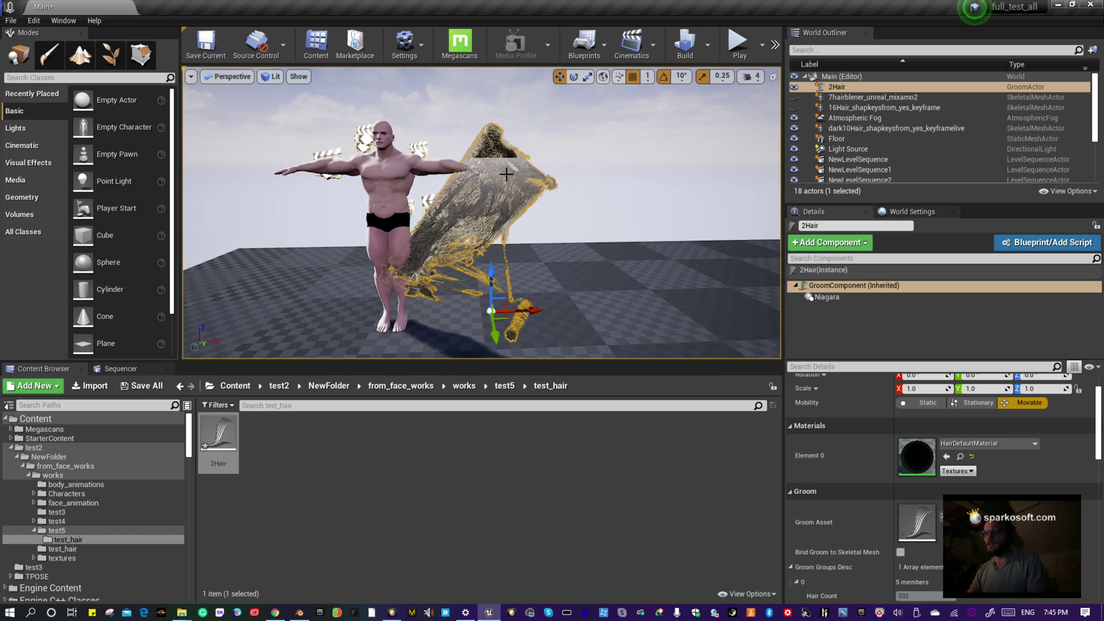
{"action": "left_click", "coordinate": [299, 612]}
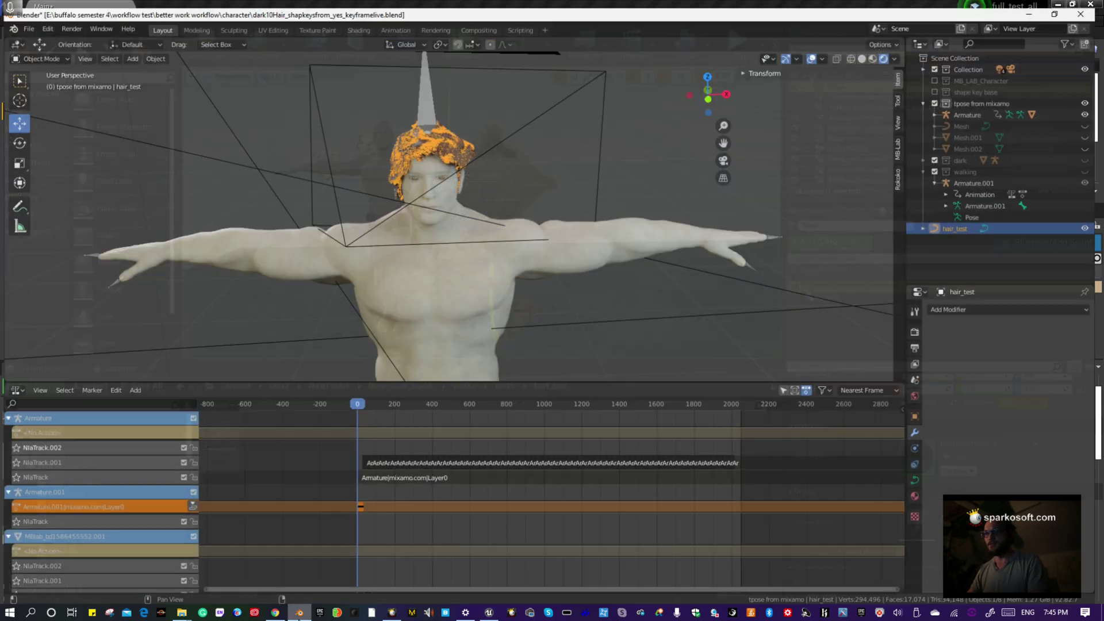
{"action": "left_click", "coordinate": [475, 285]}
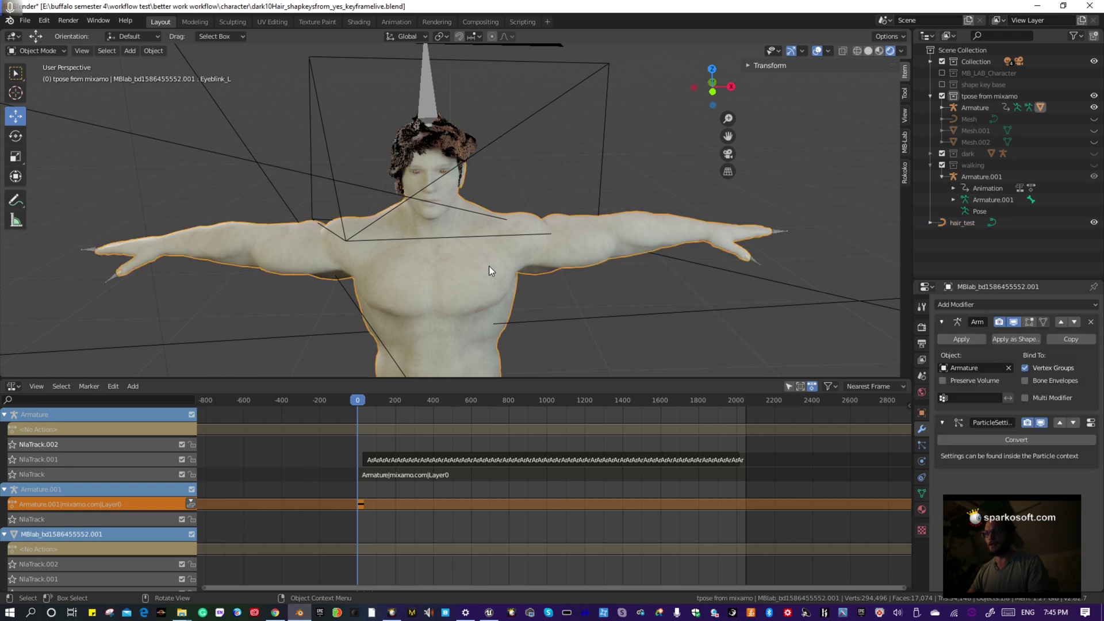
{"action": "left_click", "coordinate": [26, 20]}
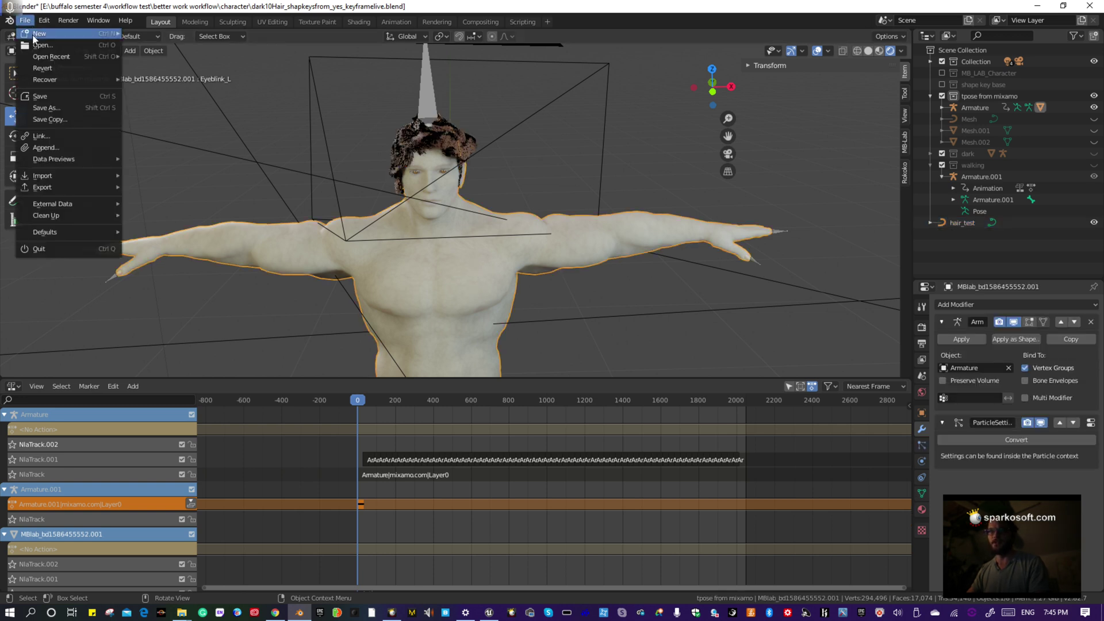
{"action": "mouse_move", "coordinate": [68, 187]}
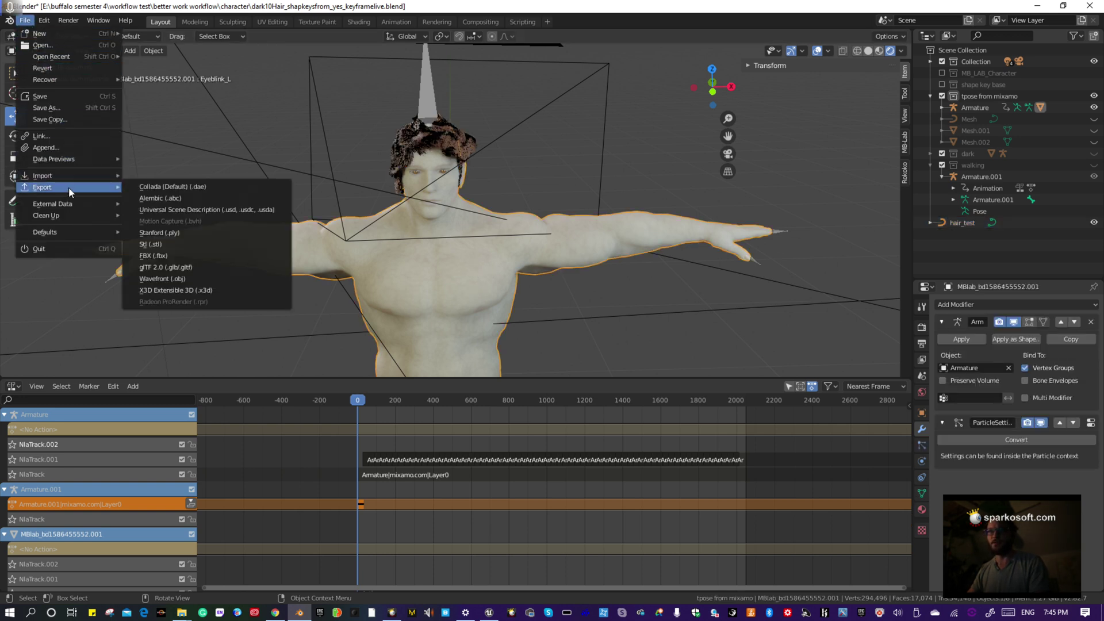
{"action": "left_click", "coordinate": [174, 196]}
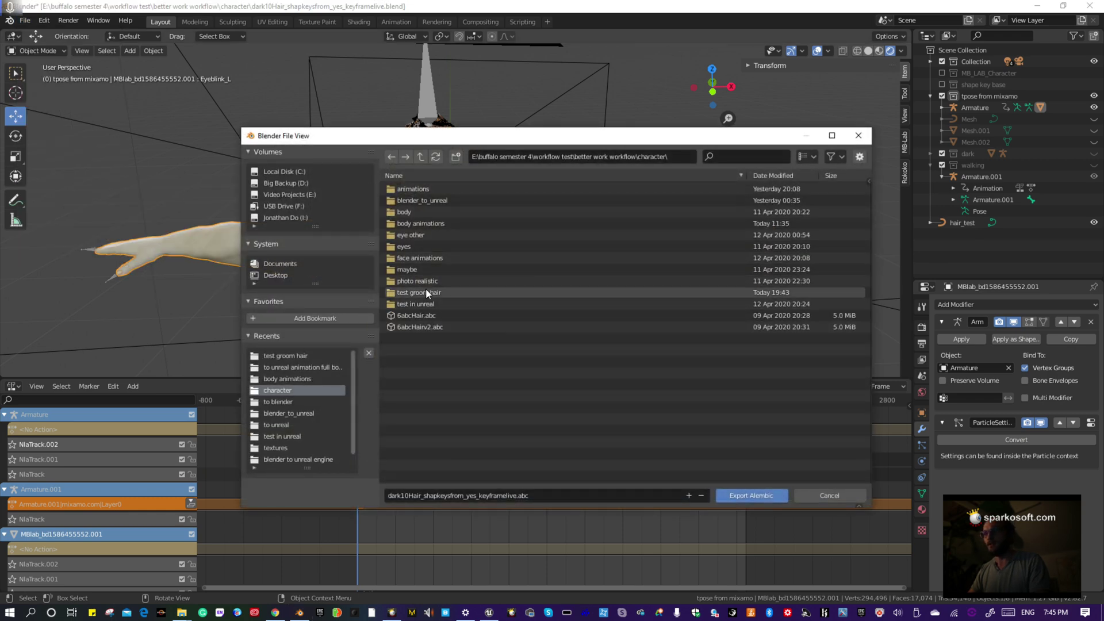
{"action": "double_click", "coordinate": [430, 292]}
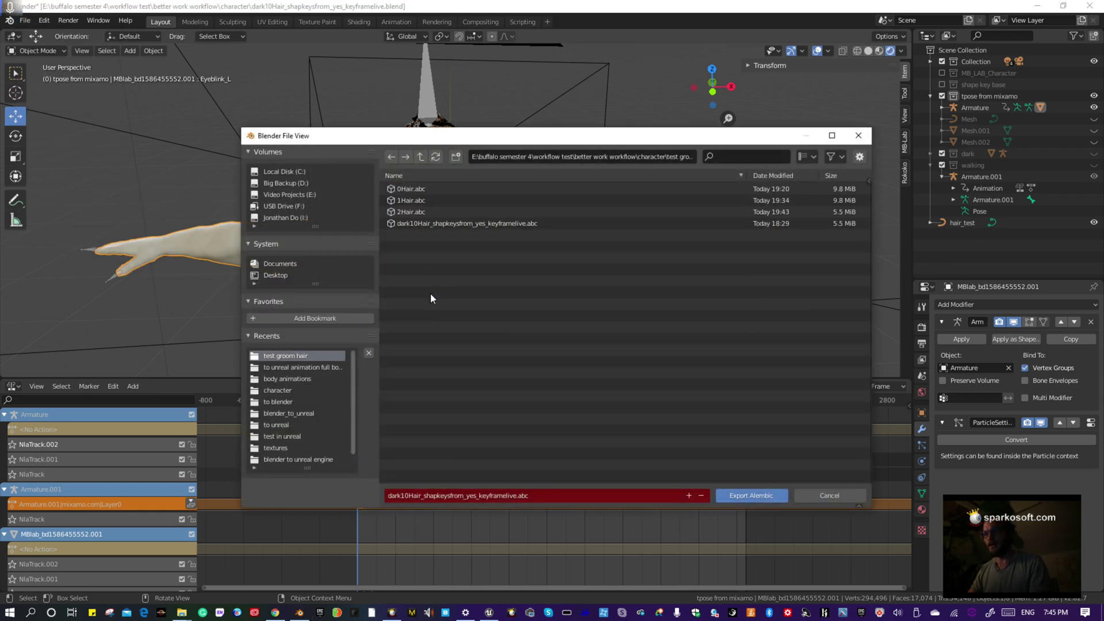
{"action": "left_click", "coordinate": [415, 210]}
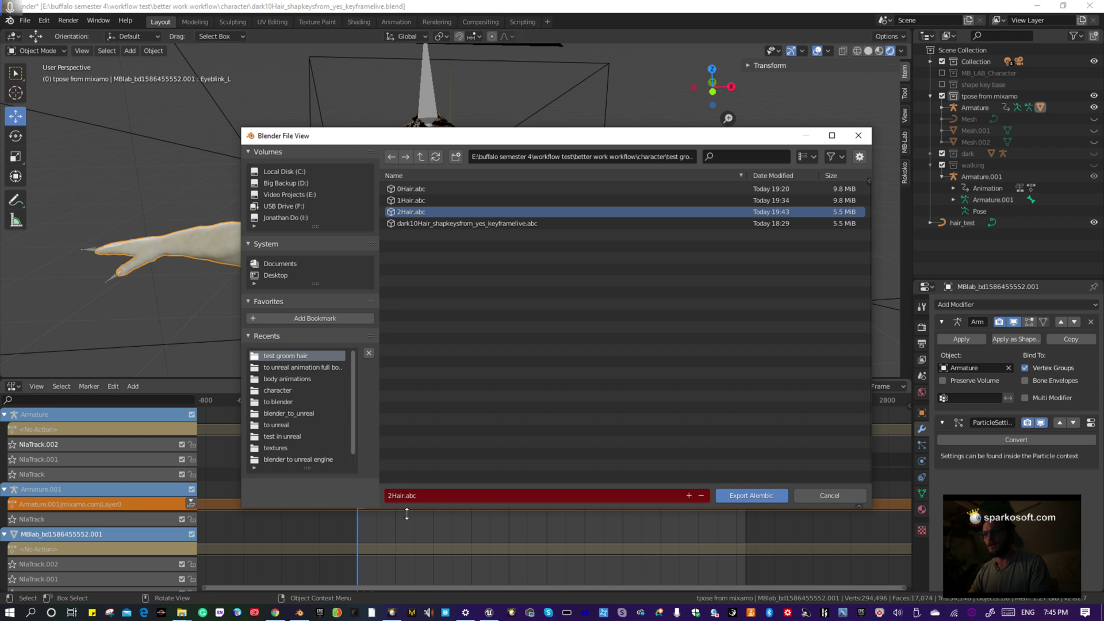
{"action": "left_click", "coordinate": [859, 156]}
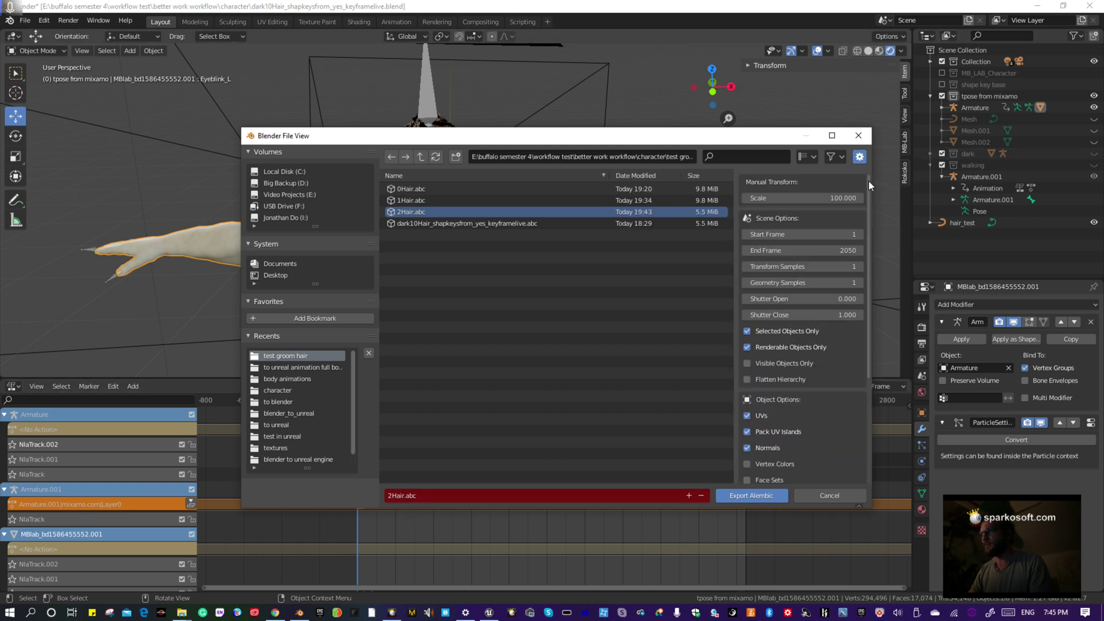
{"action": "left_click", "coordinate": [850, 251]}
{"action": "left_click_drag", "start_coordinate": [779, 417], "coordinate": [768, 477]}
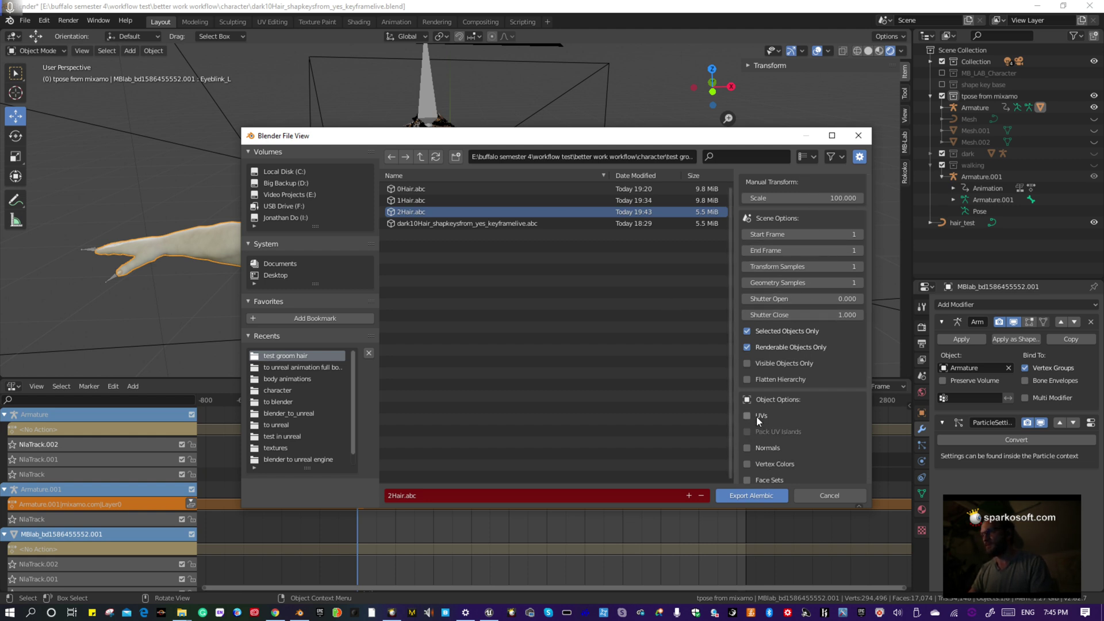
{"action": "left_click", "coordinate": [829, 495]}
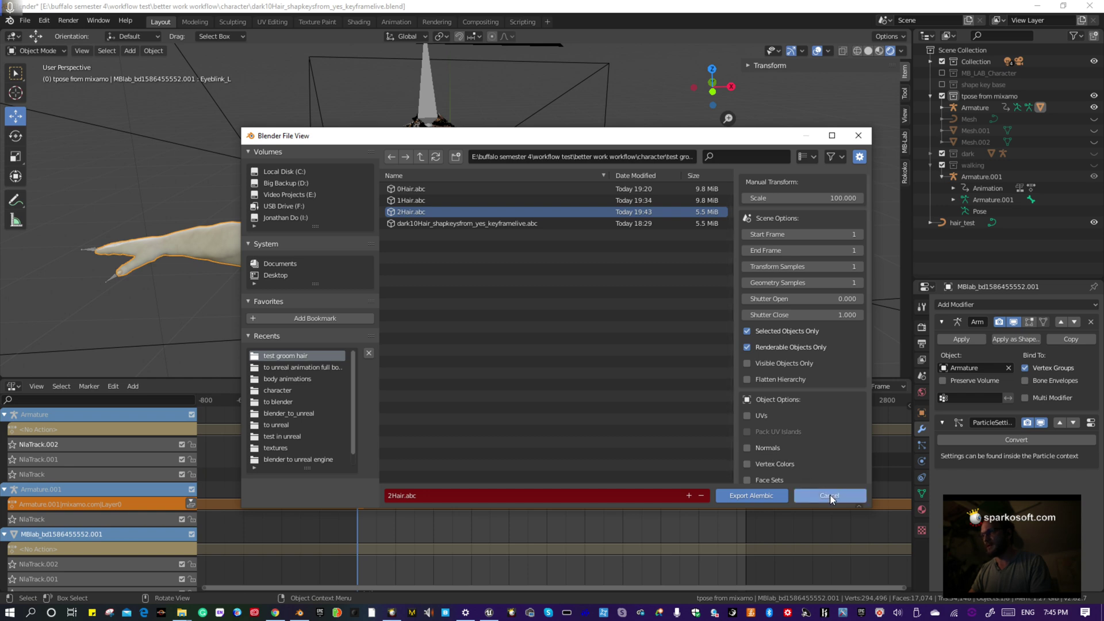
- Export the selected character as Alembic with end frame 1, overwriting 2Hair.abc in the test groom hair folder
{"action": "left_click", "coordinate": [24, 20]}
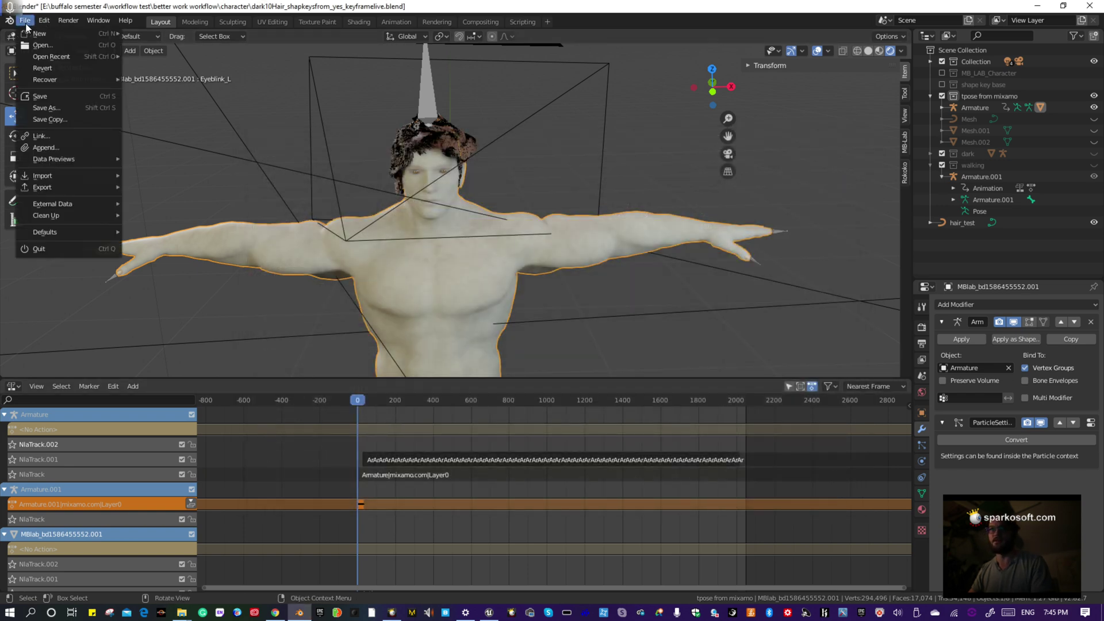
{"action": "mouse_move", "coordinate": [64, 184]}
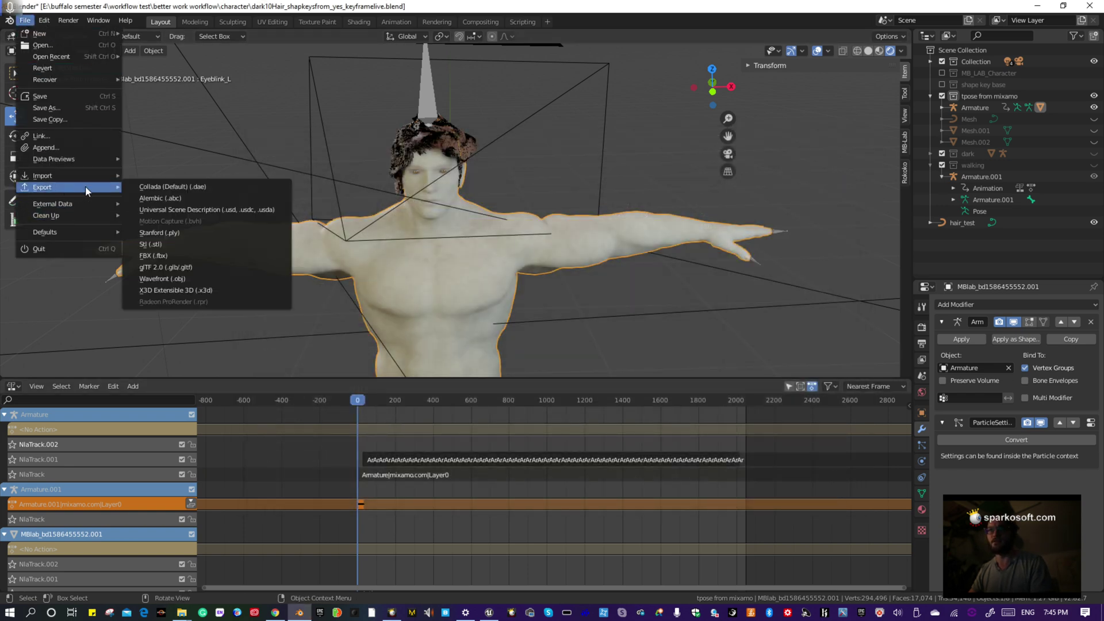
{"action": "left_click", "coordinate": [183, 198]}
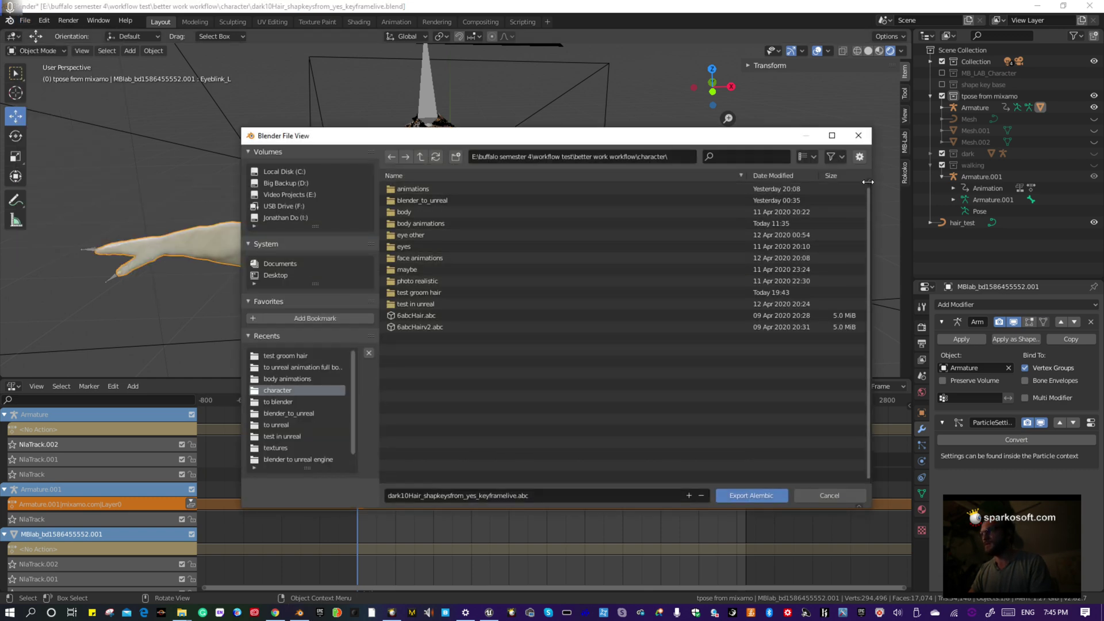
{"action": "left_click", "coordinate": [867, 182]}
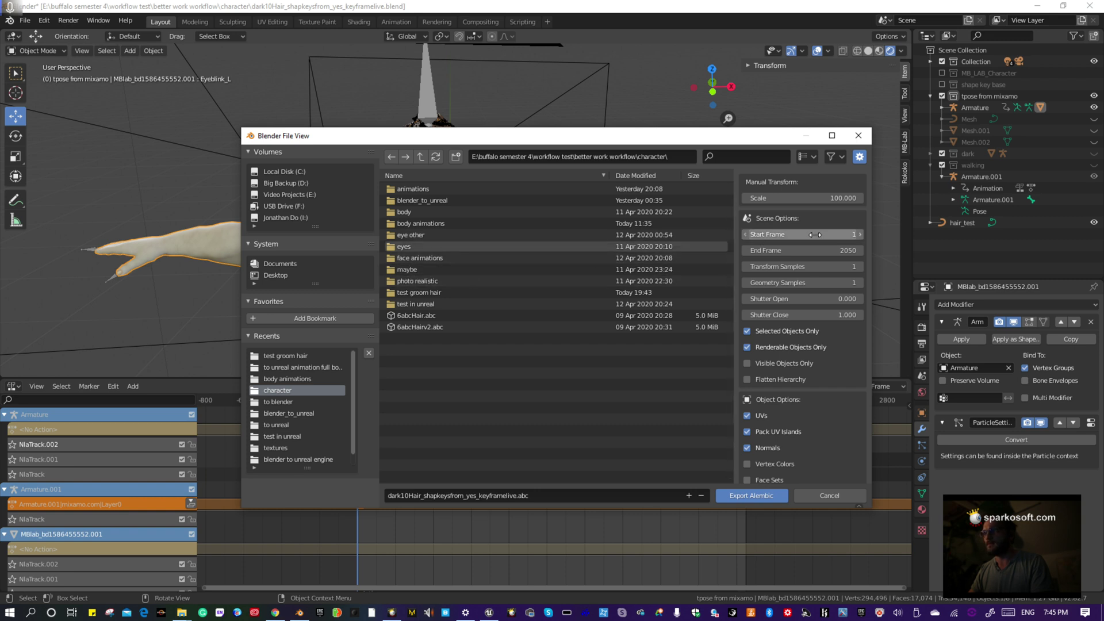
{"action": "left_click", "coordinate": [858, 247]}
{"action": "type", "text": "1"}
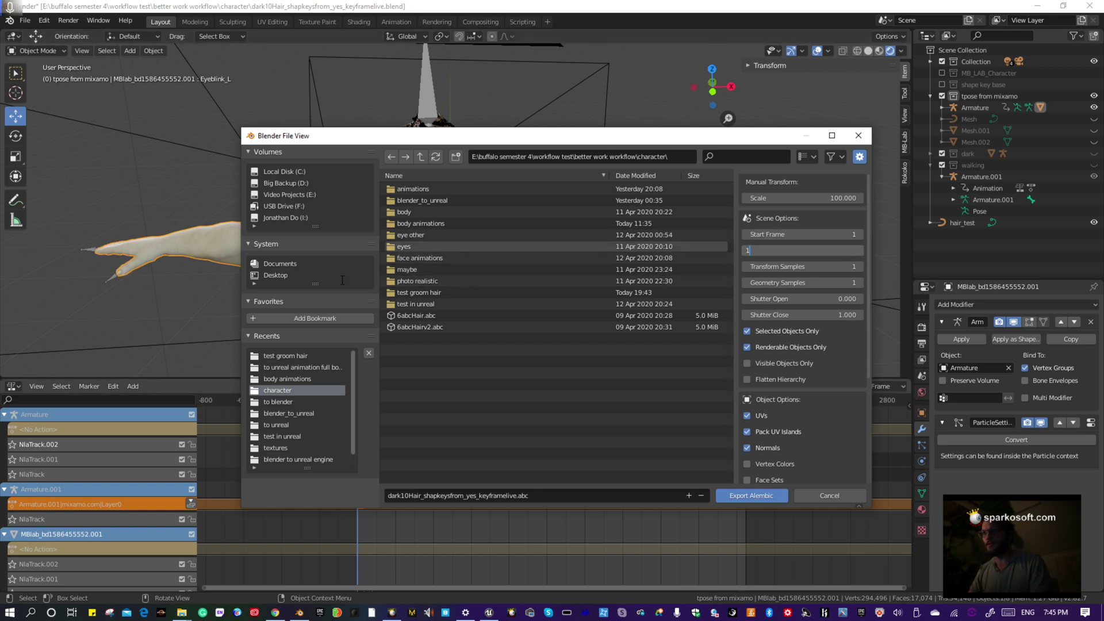
{"action": "double_click", "coordinate": [409, 290]}
{"action": "left_click", "coordinate": [414, 213]}
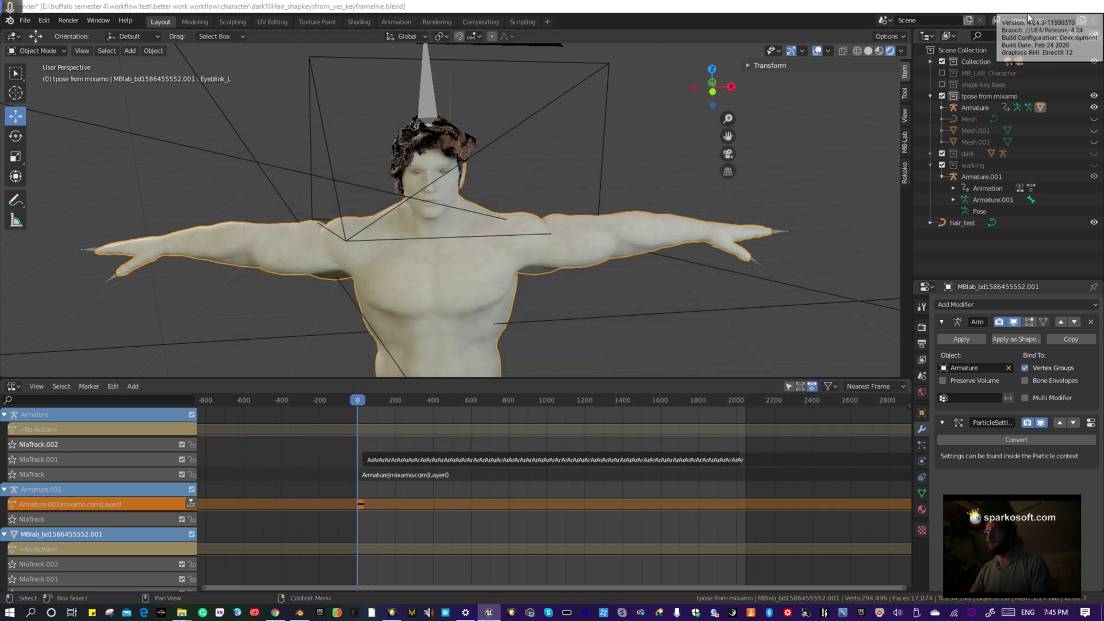
- Switch to Unreal Engine, reimport the 2Hair groom asset with its existing import options, and move the groom along the X axis to test it
{"action": "left_click", "coordinate": [1043, 7]}
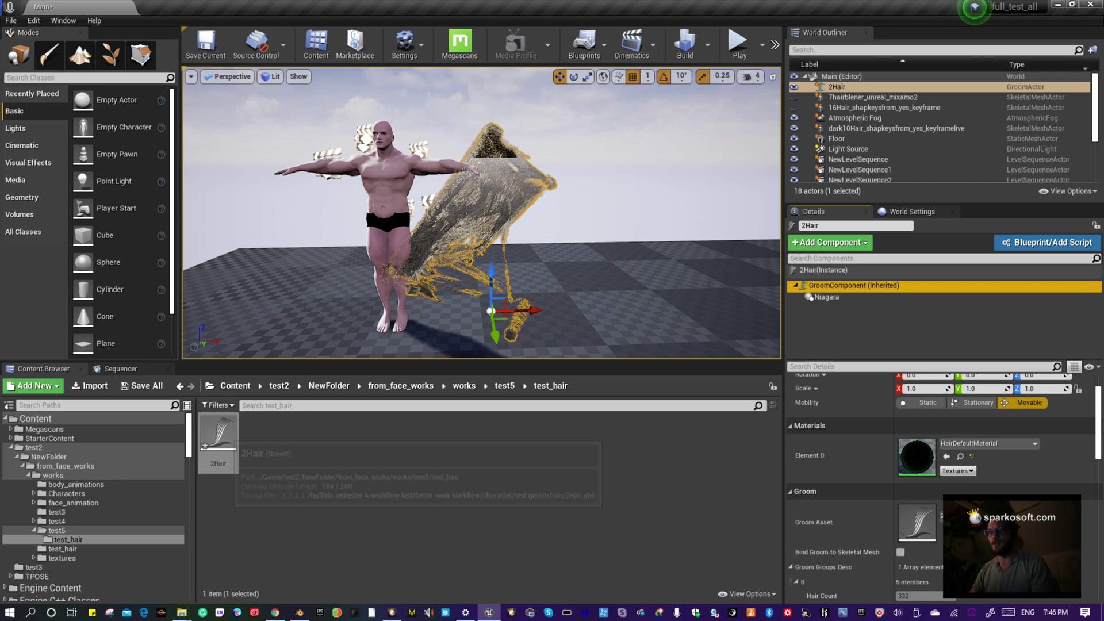
{"action": "right_click", "coordinate": [219, 438]}
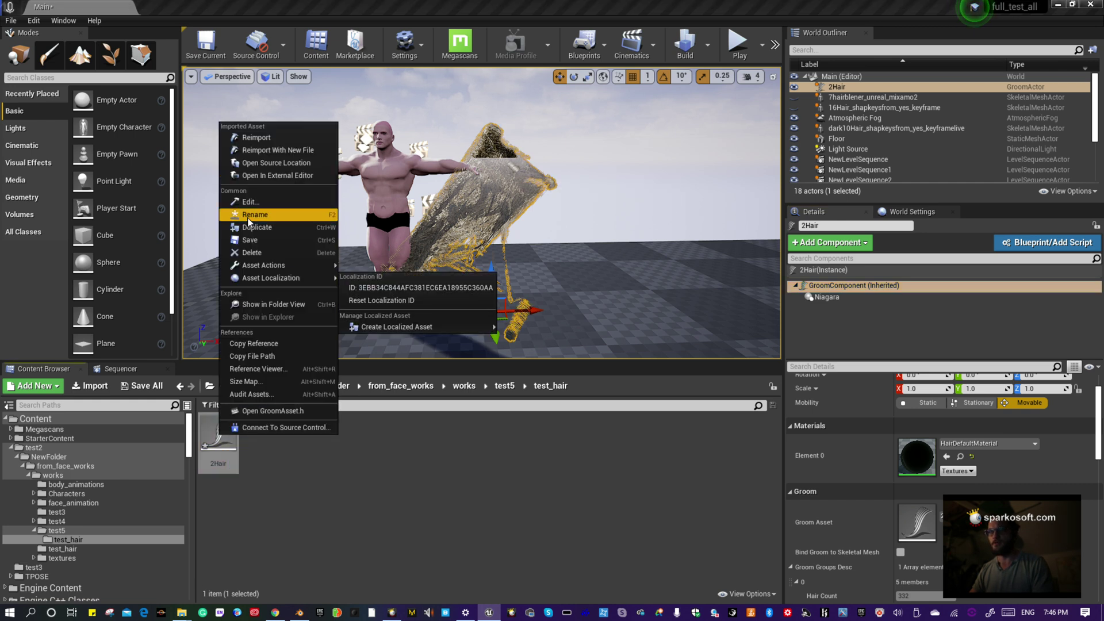
{"action": "left_click", "coordinate": [265, 142]}
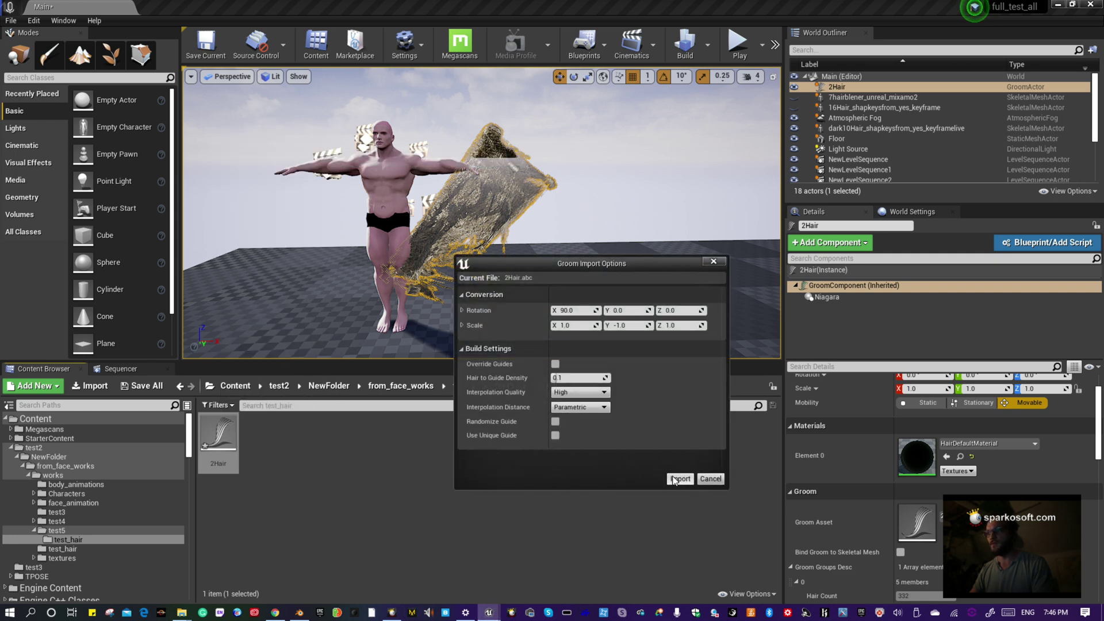
{"action": "left_click", "coordinate": [680, 480]}
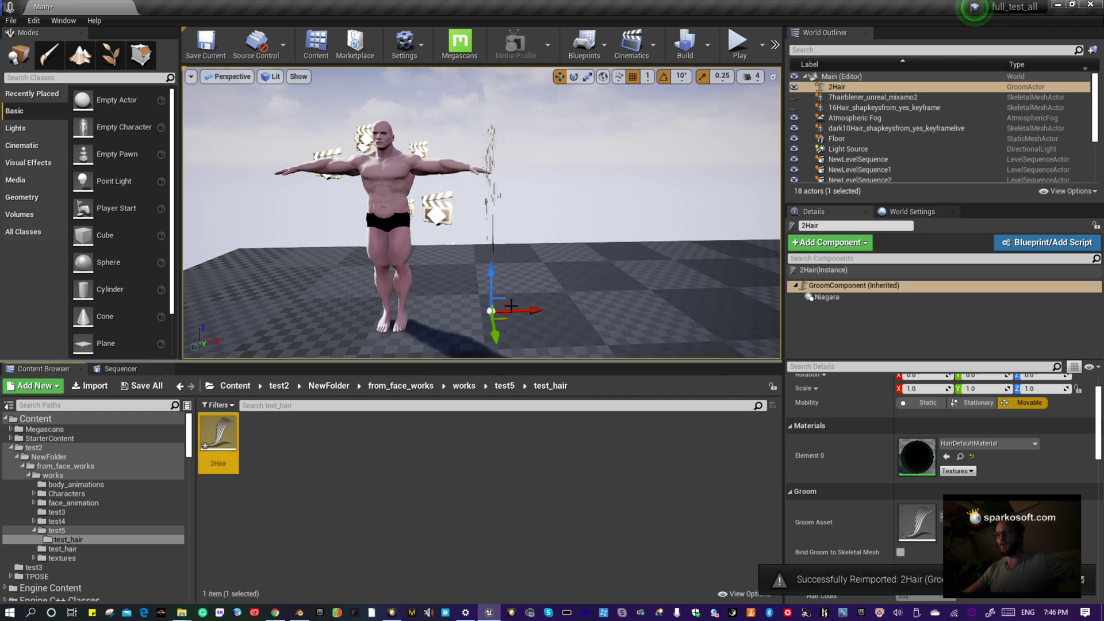
{"action": "left_click_drag", "start_coordinate": [530, 310], "coordinate": [562, 310]}
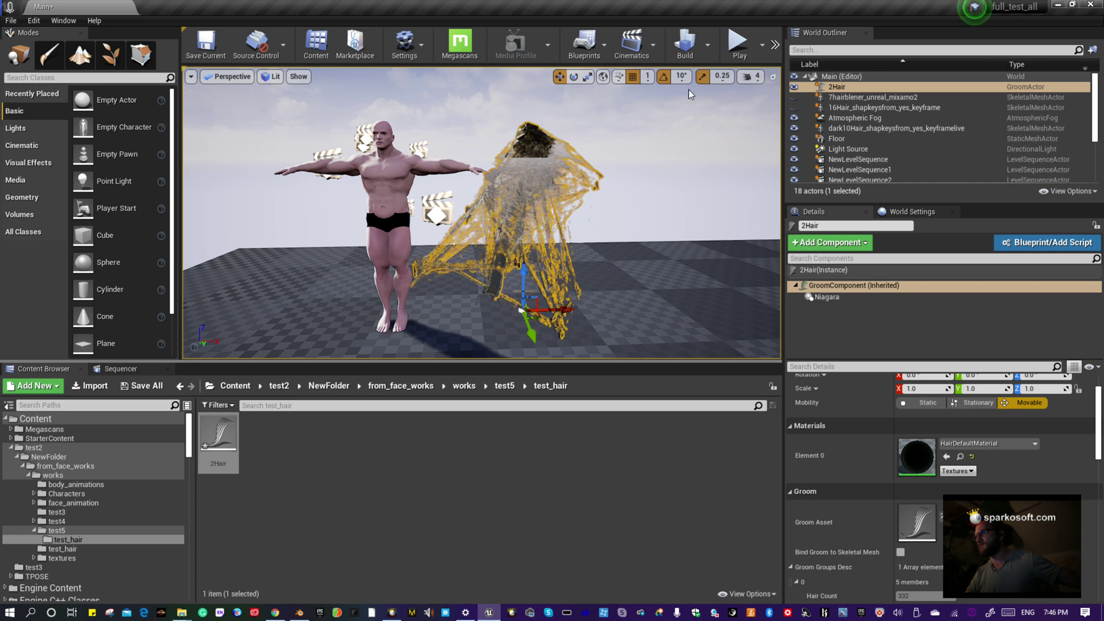
- Delete the 2Hair groom actor from the level
{"action": "double_click", "coordinate": [834, 87]}
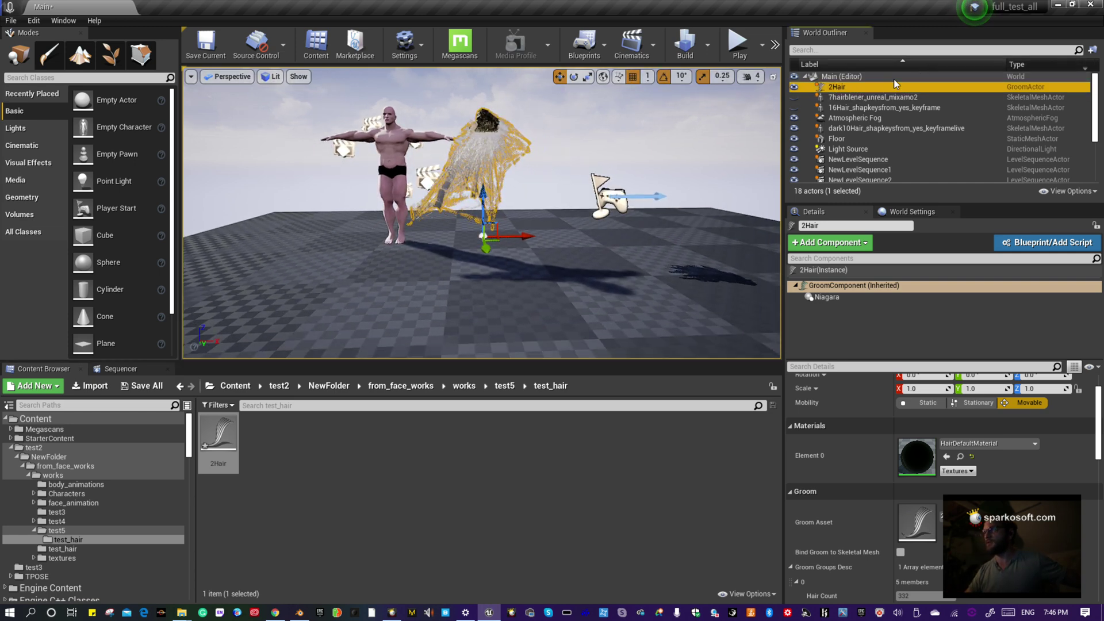
{"action": "left_click", "coordinate": [835, 89]}
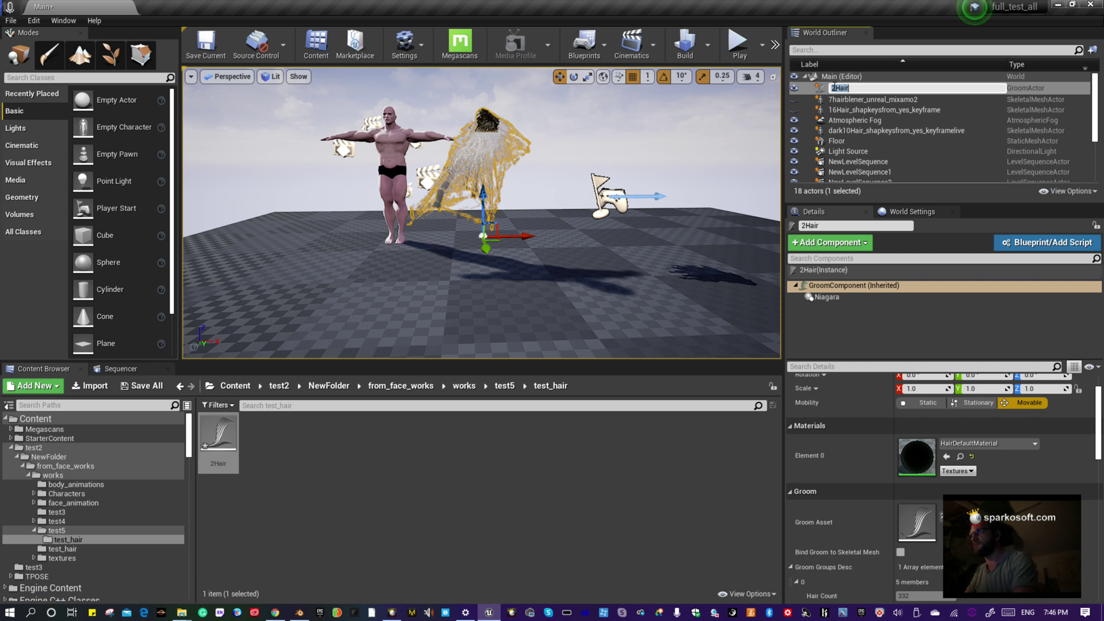
{"action": "key", "text": "Return"}
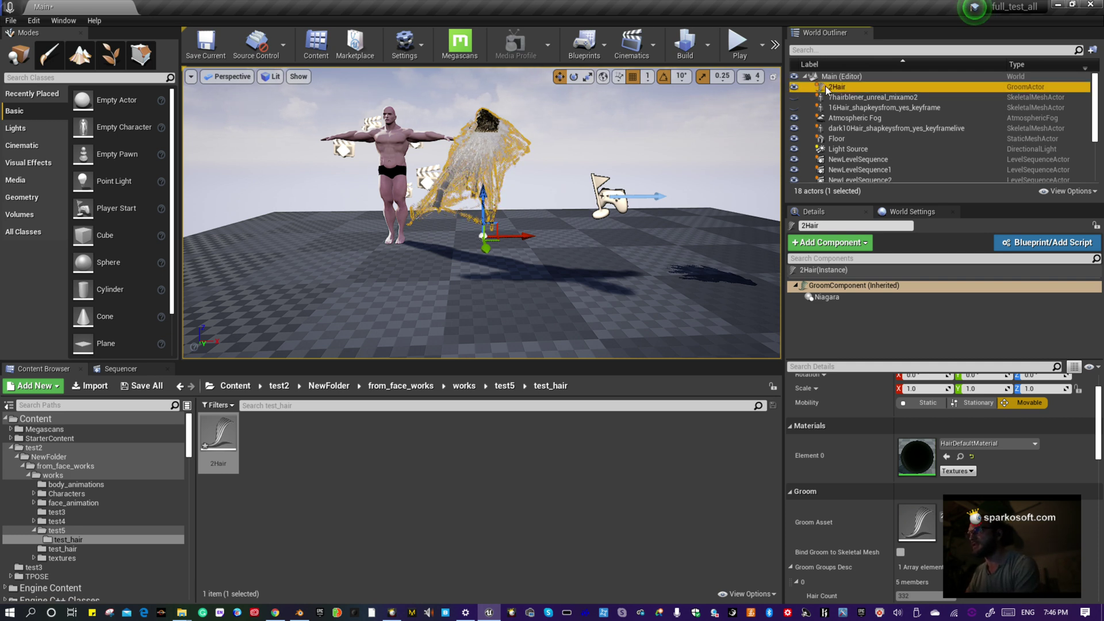
{"action": "right_click", "coordinate": [826, 87]}
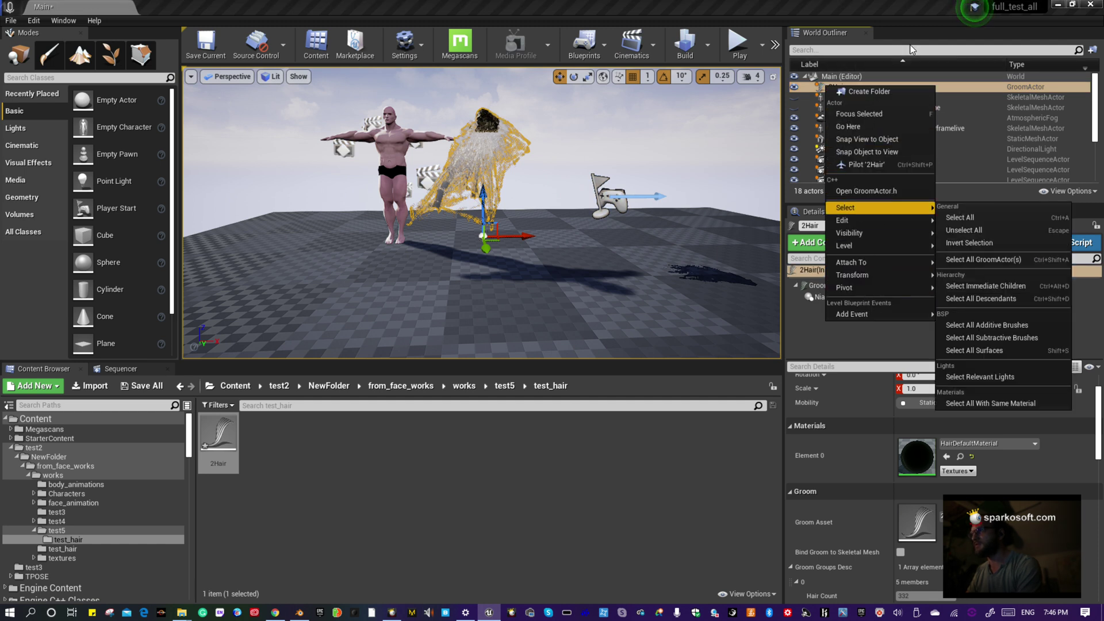
{"action": "left_click", "coordinate": [827, 88]}
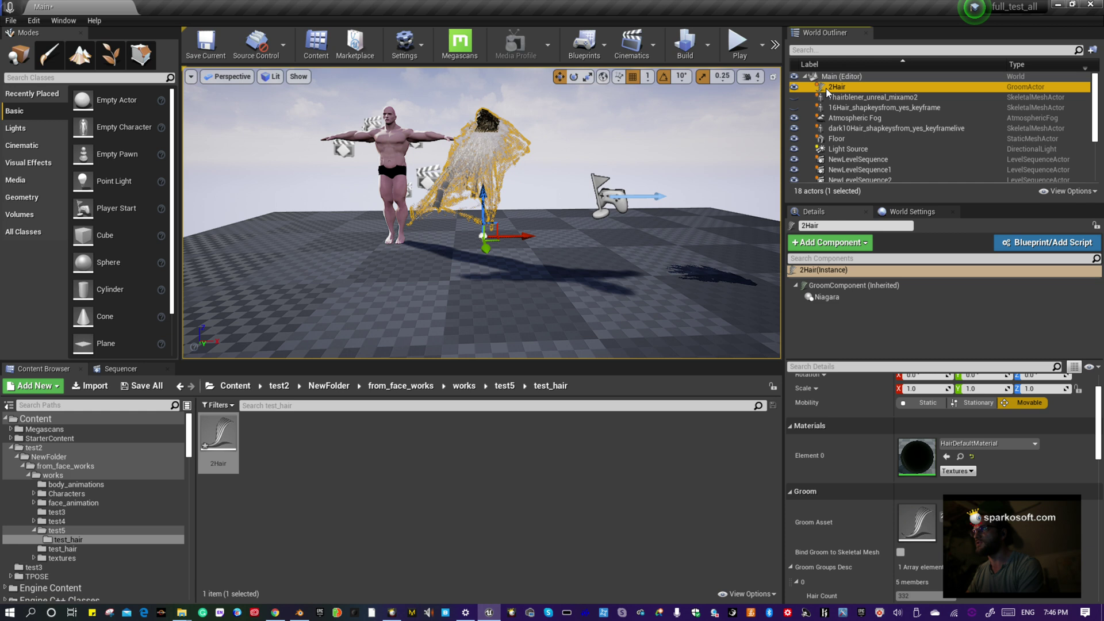
{"action": "key", "text": "Delete"}
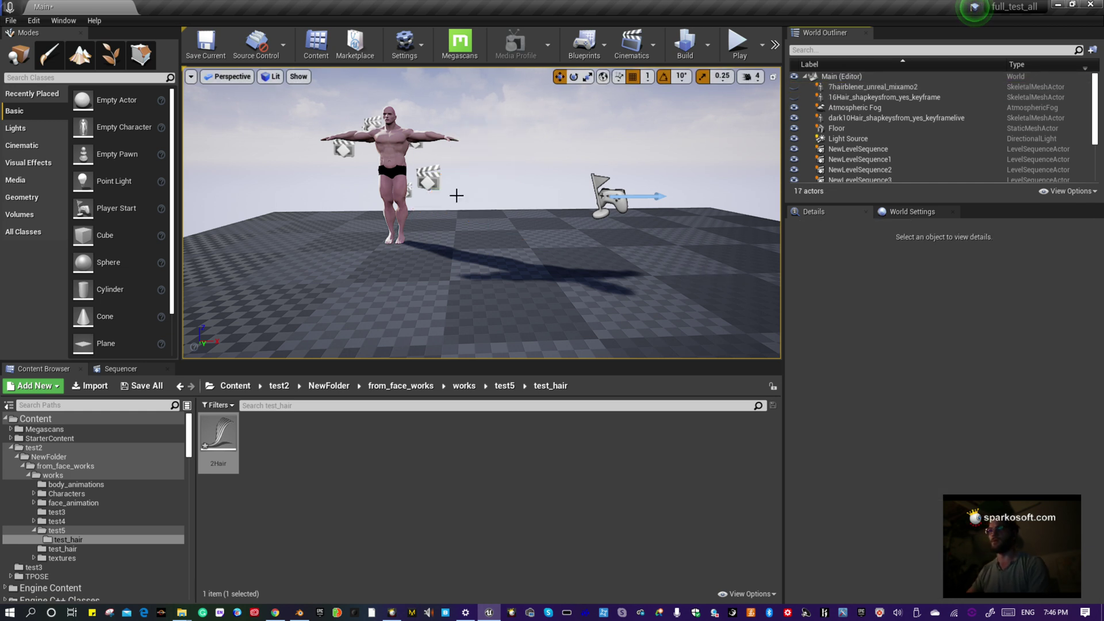
- Place the reimported 2Hair groom in the level and move it along the X and Y axes onto the character's head
{"action": "left_click_drag", "start_coordinate": [219, 437], "coordinate": [505, 113]}
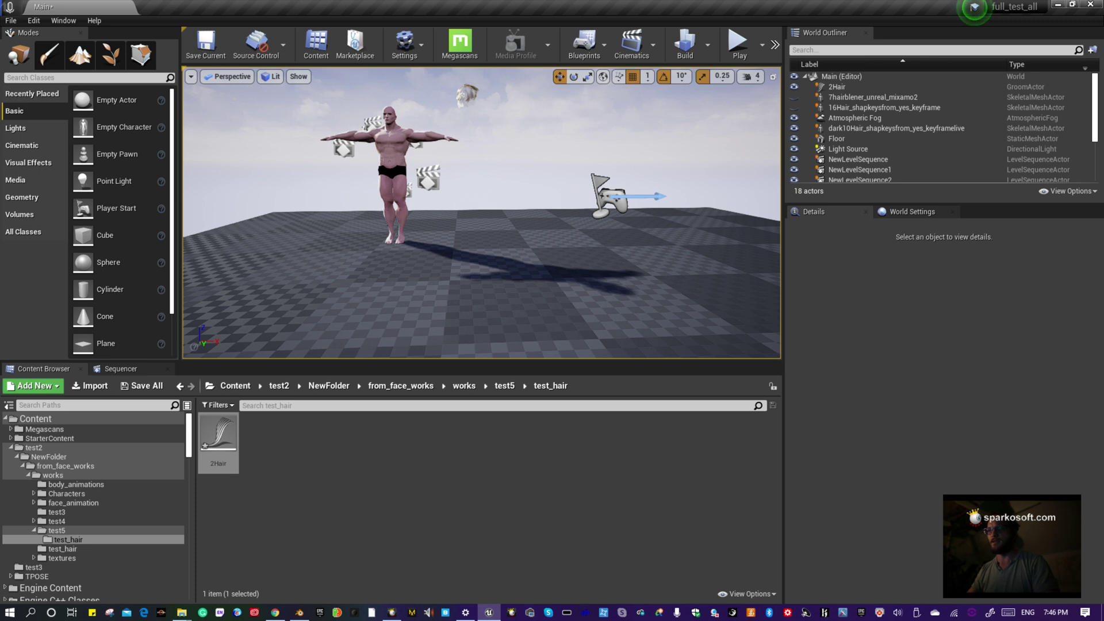
{"action": "left_click_drag", "start_coordinate": [495, 271], "coordinate": [497, 271]}
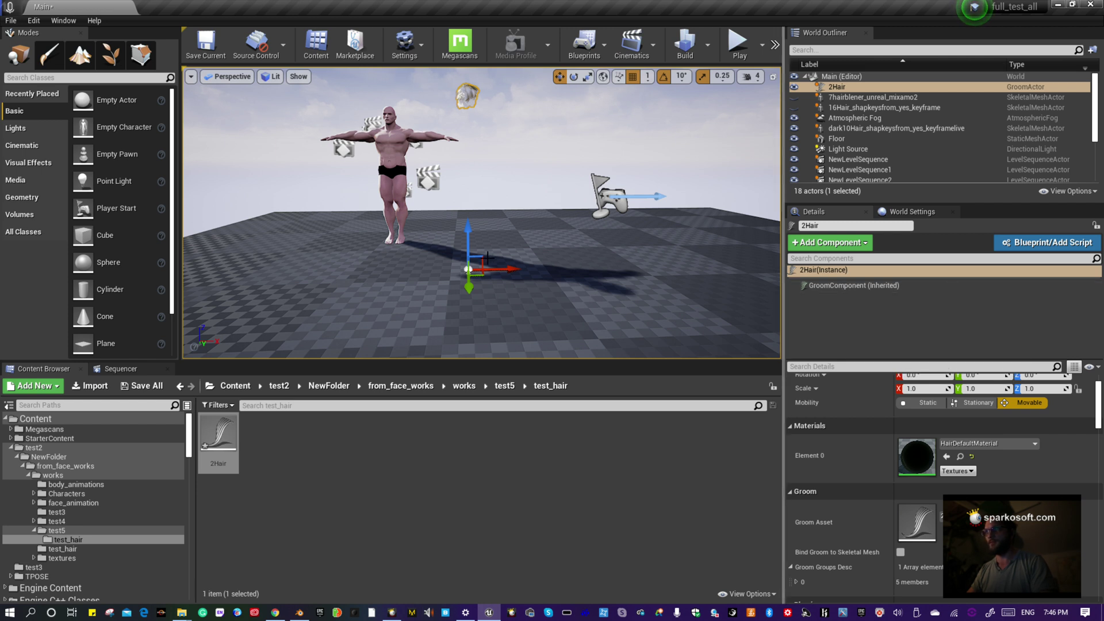
{"action": "left_click_drag", "start_coordinate": [509, 269], "coordinate": [383, 263]}
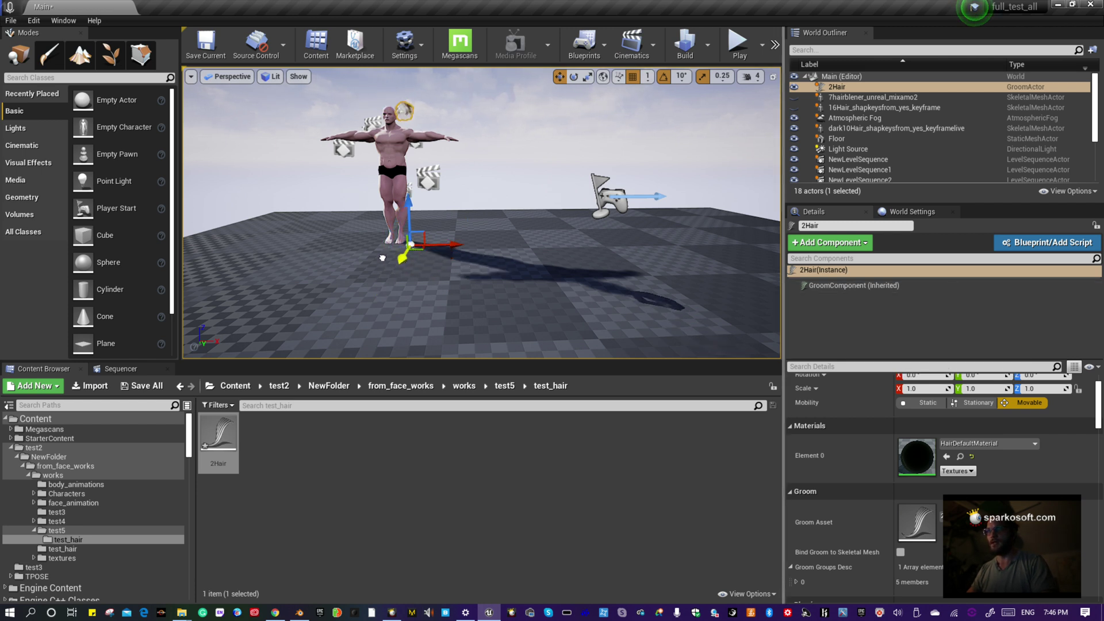
{"action": "left_click_drag", "start_coordinate": [456, 244], "coordinate": [439, 244]}
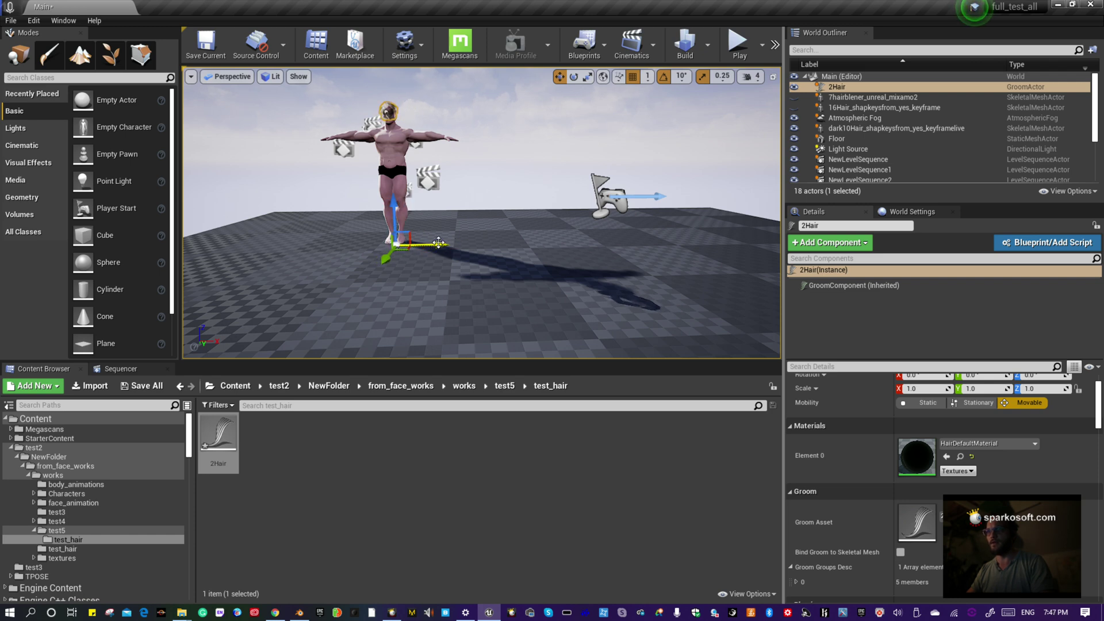
{"action": "scroll", "coordinate": [438, 243], "scroll_direction": "up", "scroll_amount": 3}
{"action": "right_click_drag", "start_coordinate": [438, 243], "coordinate": [491, 322]}
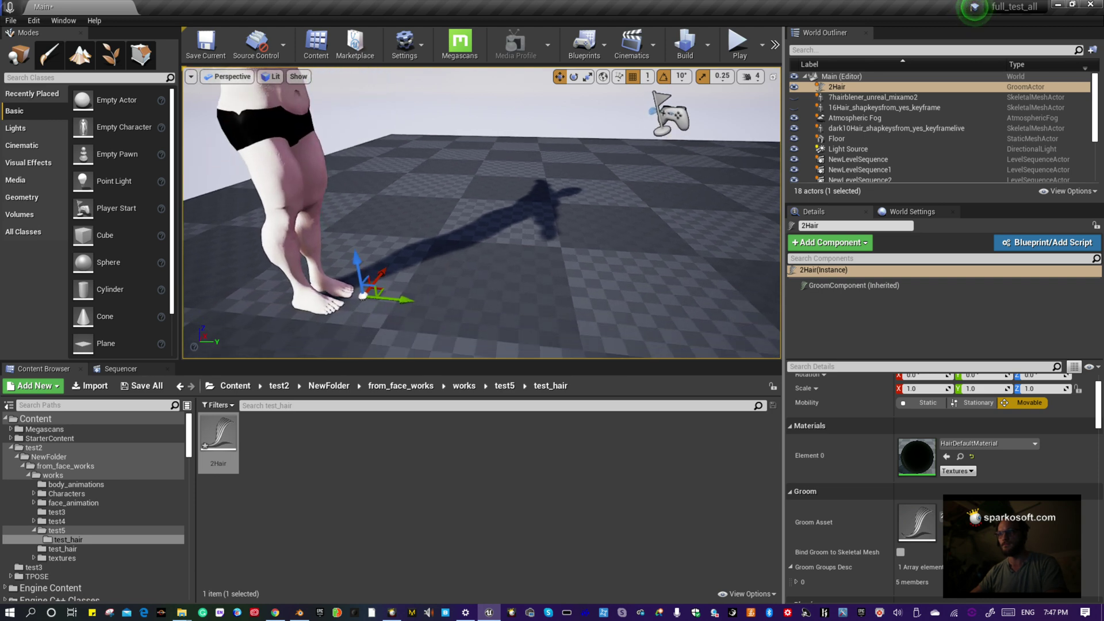
{"action": "scroll", "coordinate": [474, 263], "scroll_direction": "down", "scroll_amount": 5}
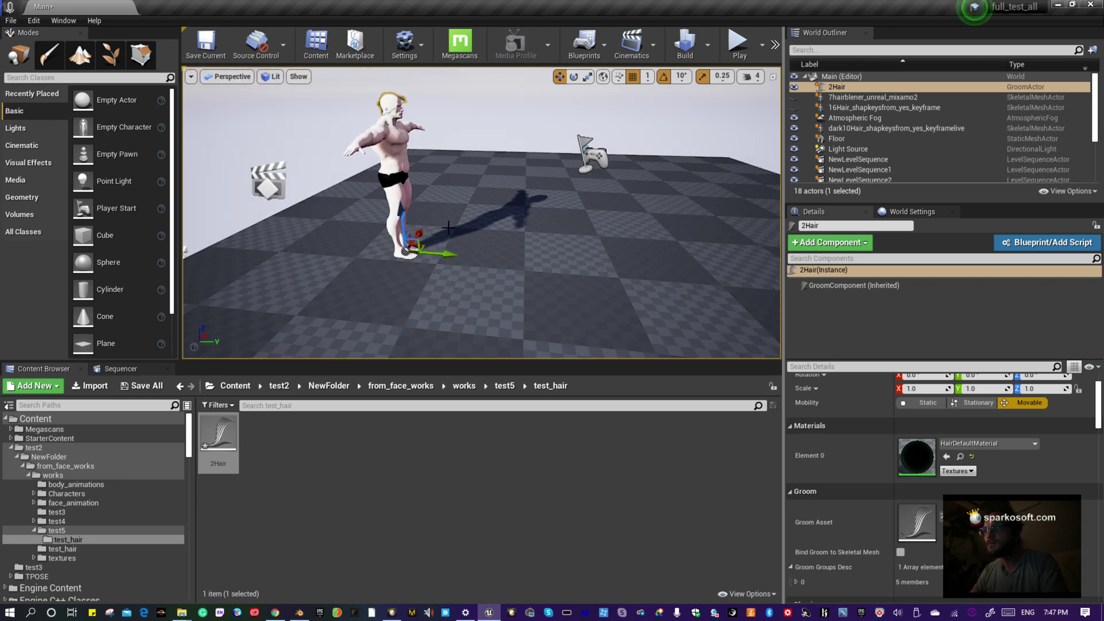
{"action": "right_click_drag", "start_coordinate": [491, 243], "coordinate": [322, 167]}
{"action": "right_click_drag", "start_coordinate": [468, 178], "coordinate": [453, 167]}
{"action": "scroll", "coordinate": [450, 205], "scroll_direction": "down", "scroll_amount": 3}
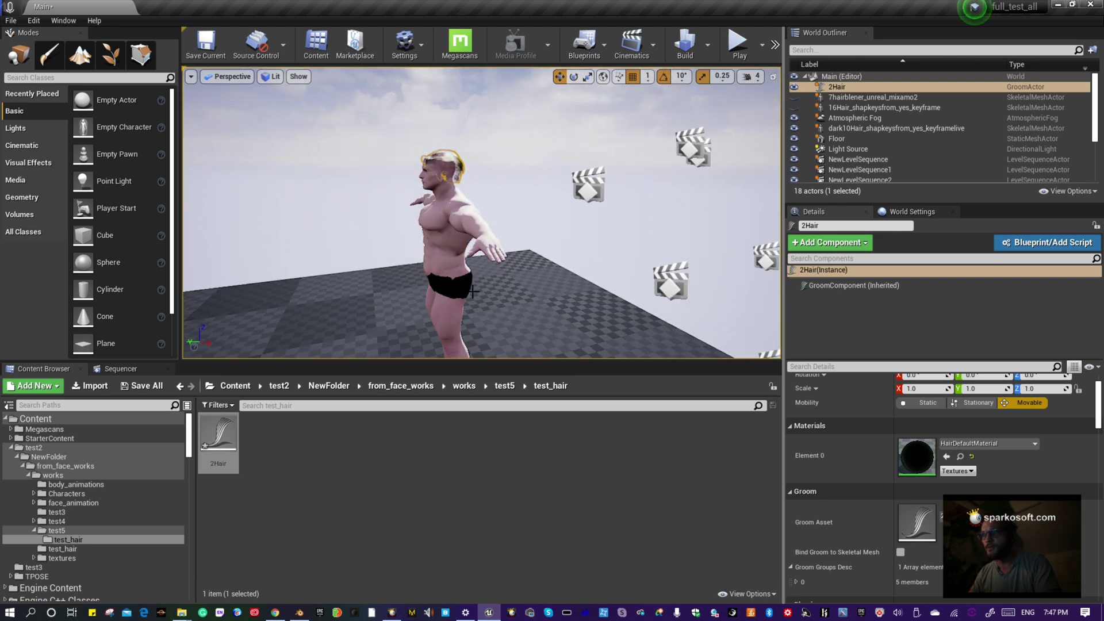
- Move the 2Hair groom to X -183 and Y -246, checking its fit on the character's head from several sides
{"action": "mouse_move", "coordinate": [485, 310]}
{"action": "middle_mouse_down"}
{"action": "mouse_move", "coordinate": [485, 357]}
{"action": "mouse_move", "coordinate": [484, 299]}
{"action": "middle_mouse_up"}
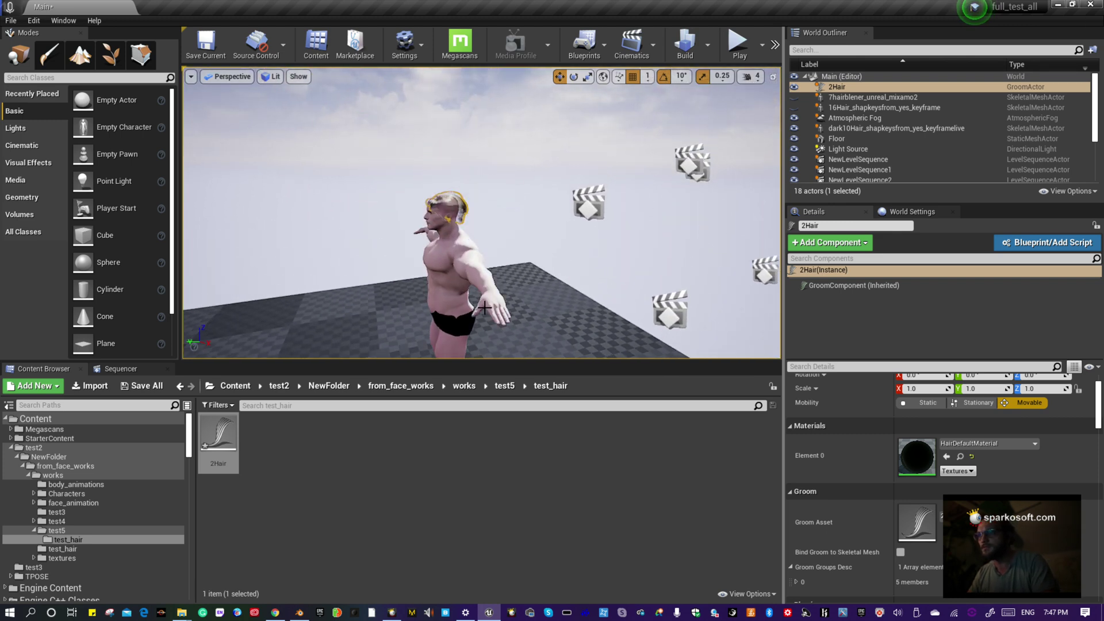
{"action": "scroll", "coordinate": [485, 308], "scroll_direction": "up", "scroll_amount": 4}
{"action": "scroll", "coordinate": [466, 314], "scroll_direction": "down", "scroll_amount": 4}
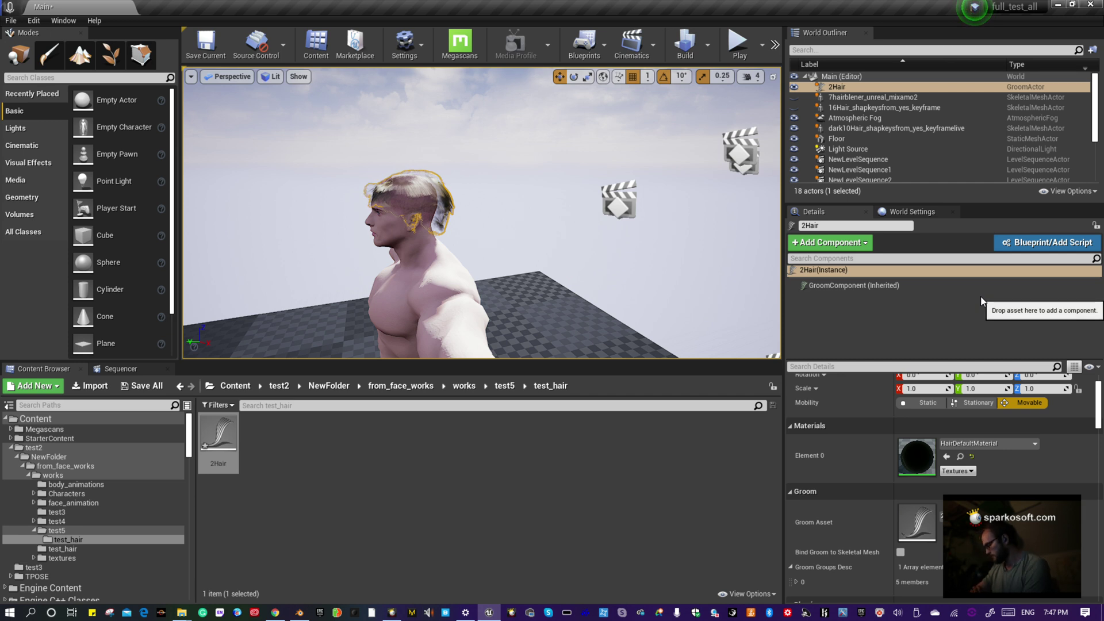
{"action": "scroll", "coordinate": [930, 423], "scroll_direction": "up", "scroll_amount": 2}
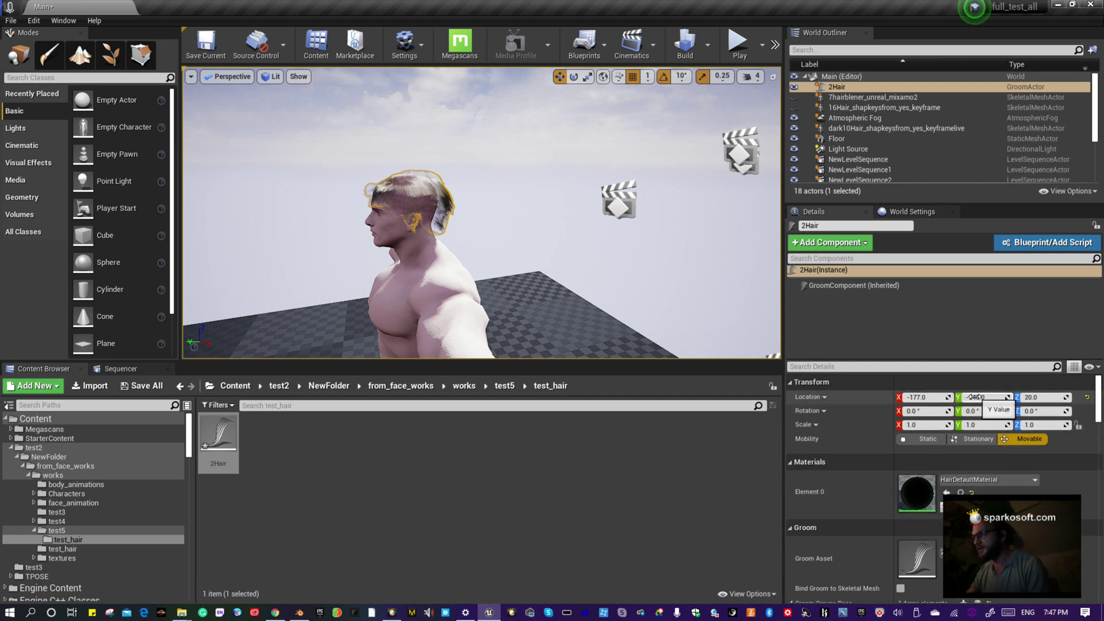
{"action": "left_click_drag", "start_coordinate": [976, 398], "coordinate": [981, 397]}
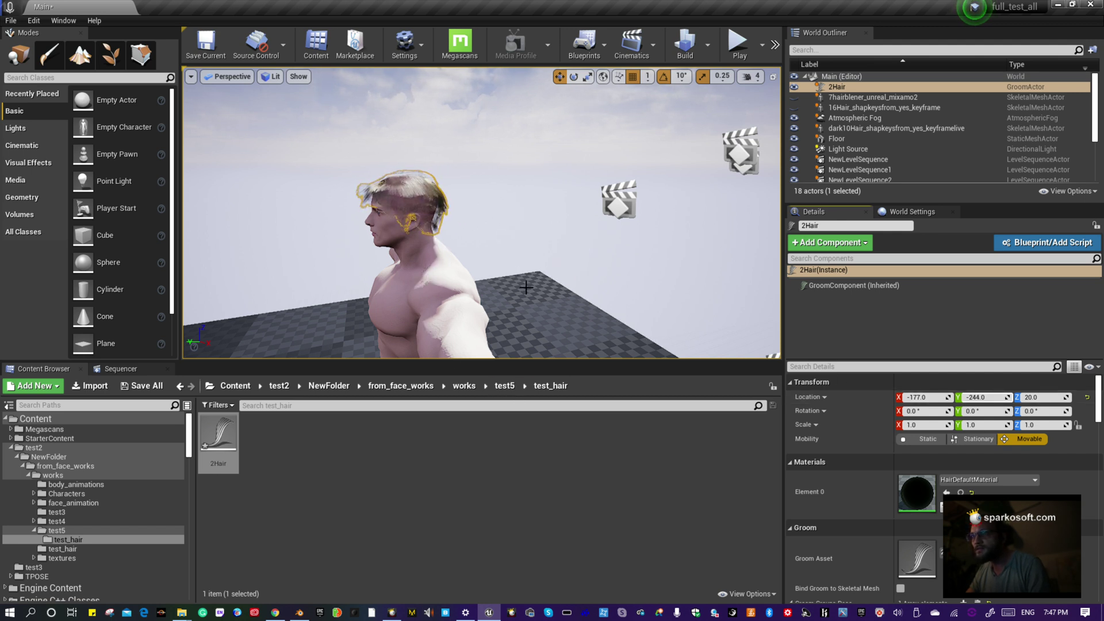
{"action": "right_click_drag", "start_coordinate": [464, 261], "coordinate": [412, 240]}
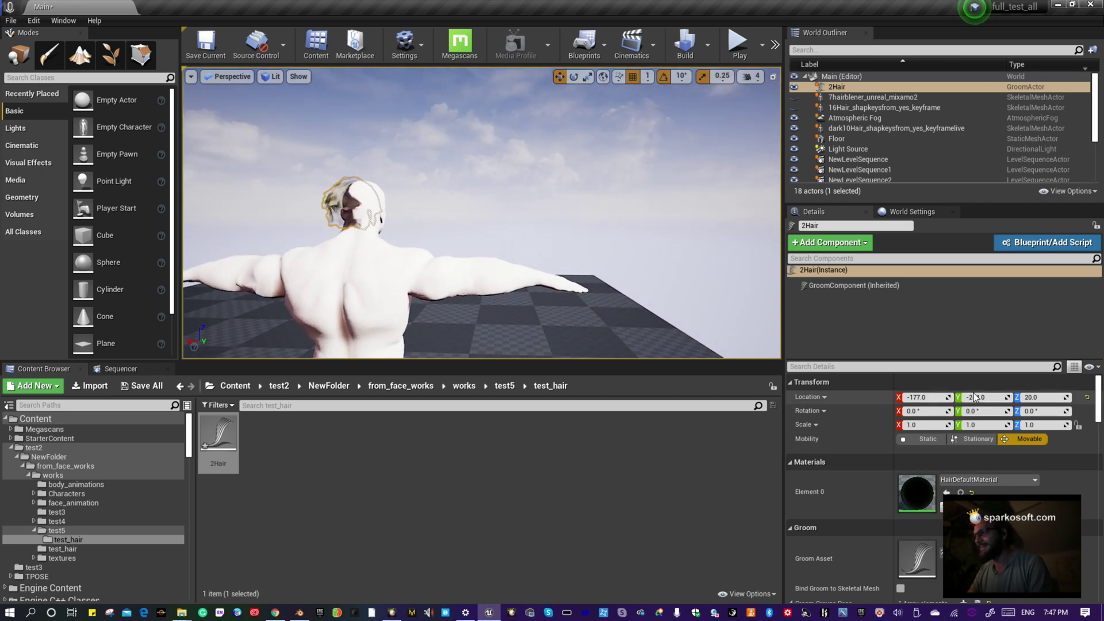
{"action": "left_click_drag", "start_coordinate": [974, 397], "coordinate": [976, 397]}
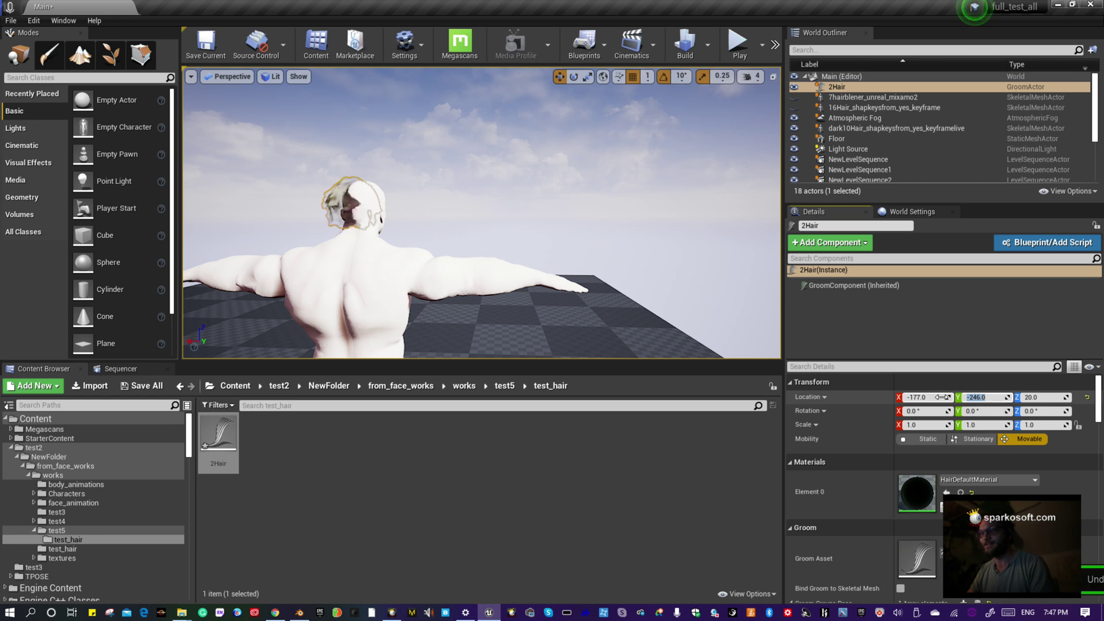
{"action": "left_click_drag", "start_coordinate": [925, 397], "coordinate": [923, 398]}
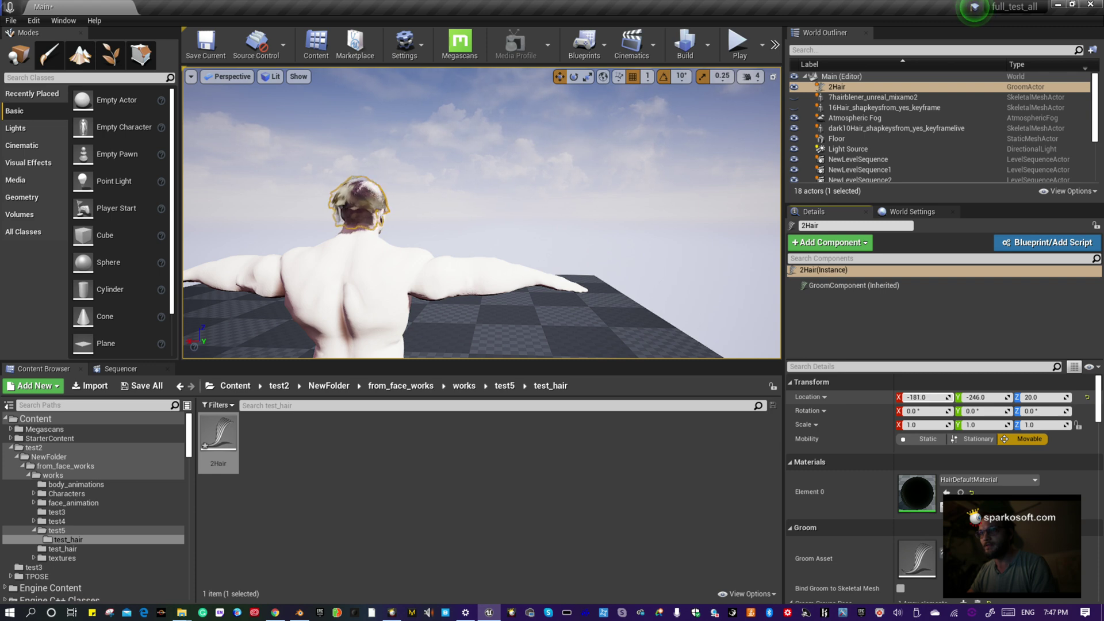
{"action": "right_click_drag", "start_coordinate": [483, 241], "coordinate": [621, 235]}
{"action": "right_click_drag", "start_coordinate": [483, 213], "coordinate": [449, 276]}
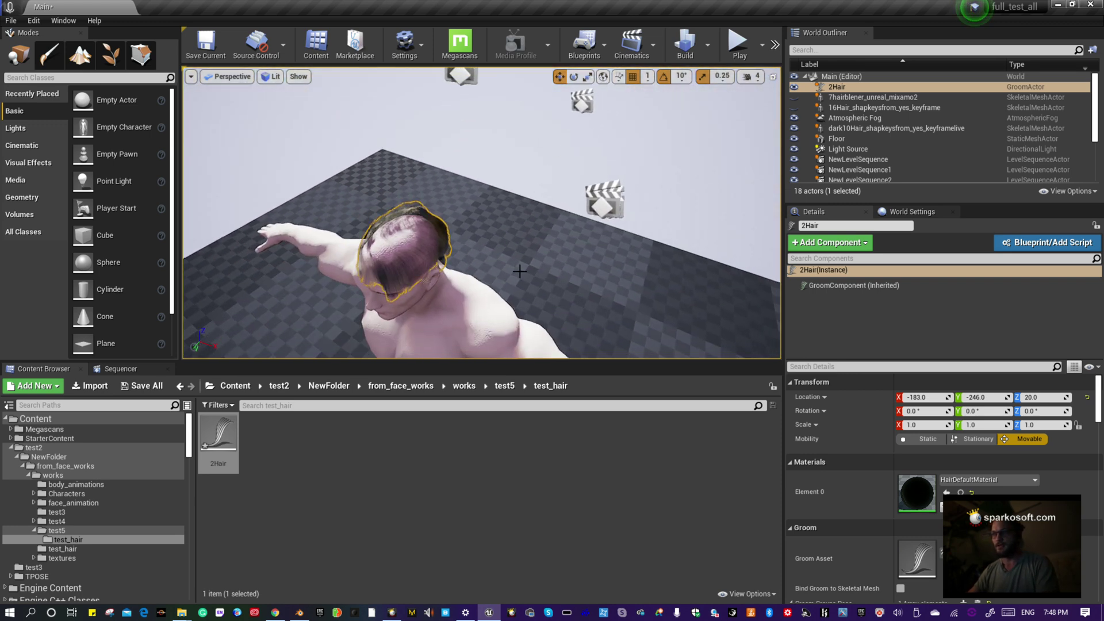
- Set the Hair Width of the groom component's first group to 0.1
{"action": "left_click", "coordinate": [834, 286]}
{"action": "scroll", "coordinate": [885, 522], "scroll_direction": "down", "scroll_amount": 5}
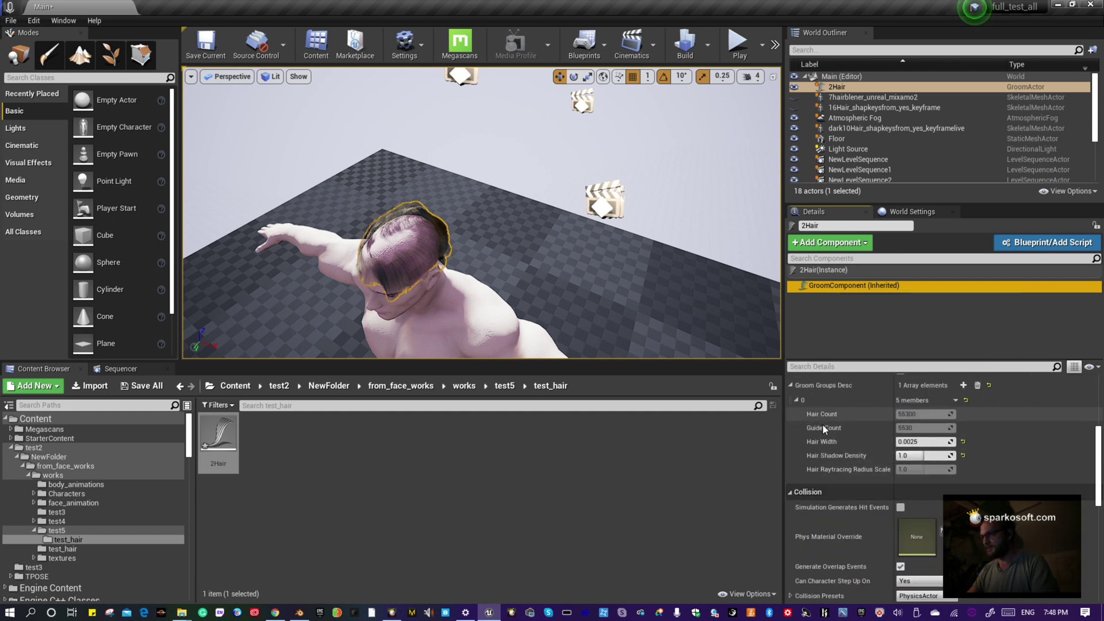
{"action": "scroll", "coordinate": [834, 417], "scroll_direction": "up", "scroll_amount": 3}
{"action": "scroll", "coordinate": [836, 436], "scroll_direction": "down", "scroll_amount": 2}
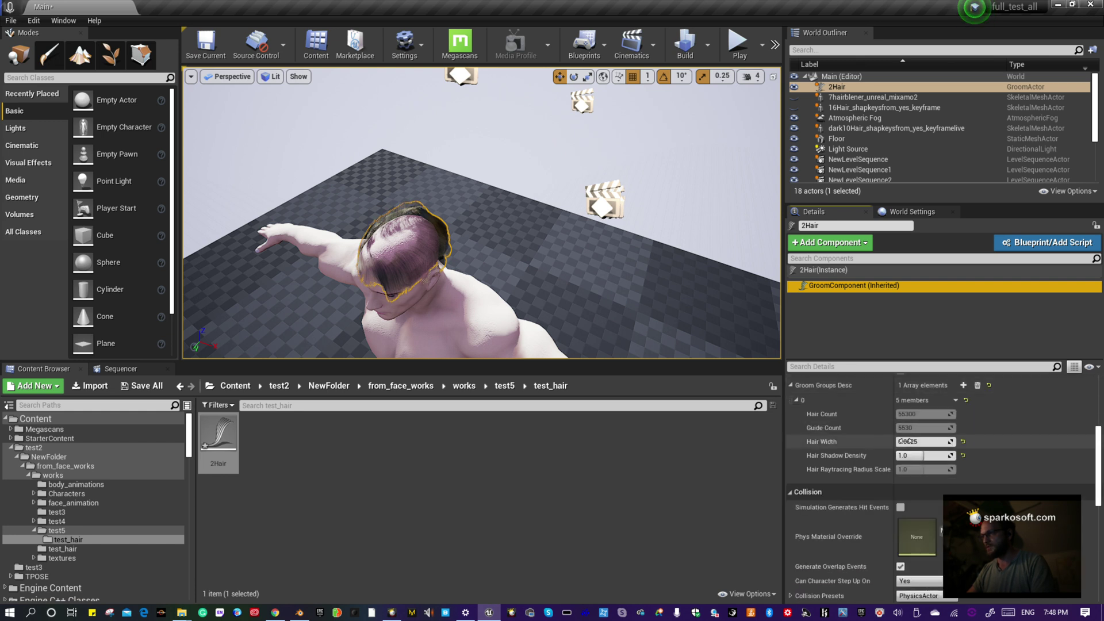
{"action": "left_click", "coordinate": [909, 441]}
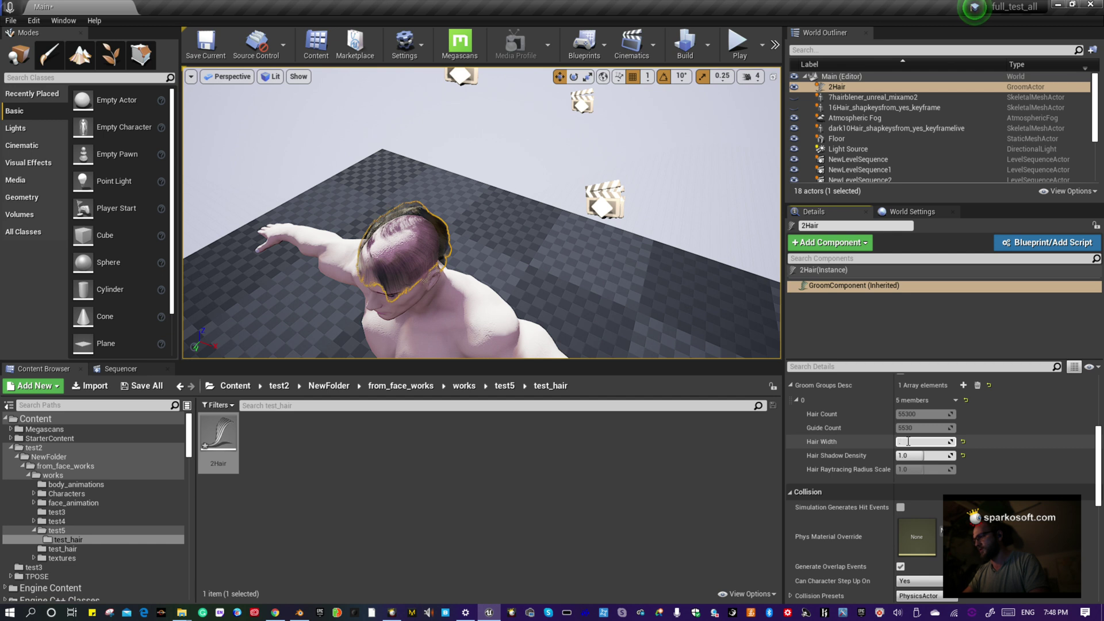
{"action": "type", "text": ".1"}
{"action": "key", "text": "Return"}
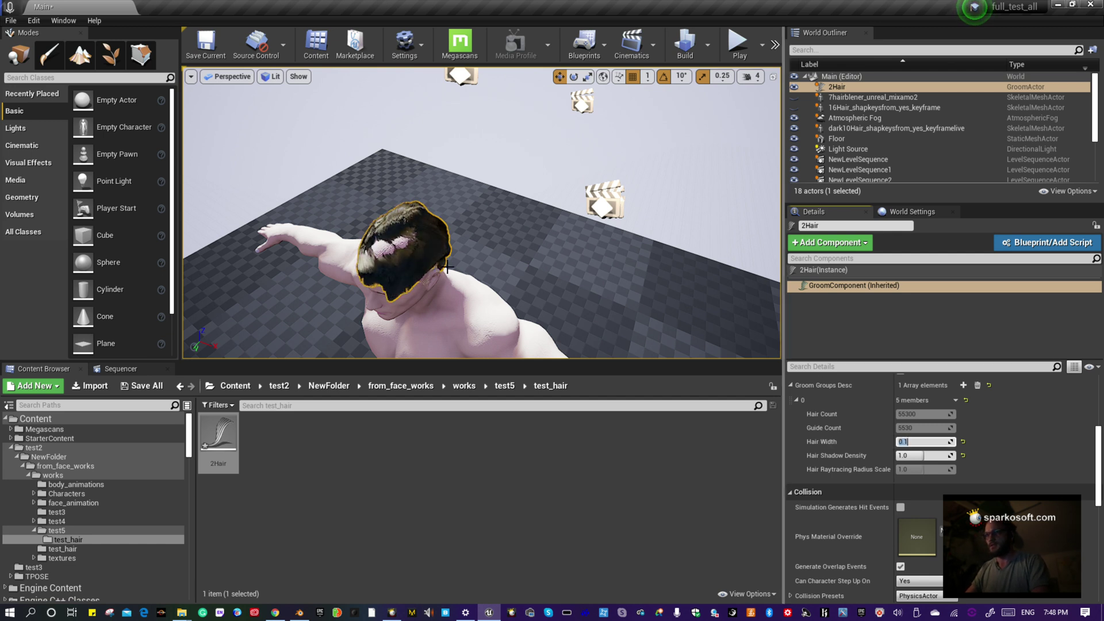
- Shift the 2Hair actor to X -180, Y -245 and Z 20 to align the thicker hair with the head
{"action": "right_click_drag", "start_coordinate": [482, 213], "coordinate": [236, 218]}
{"action": "scroll", "coordinate": [943, 414], "scroll_direction": "up", "scroll_amount": 8}
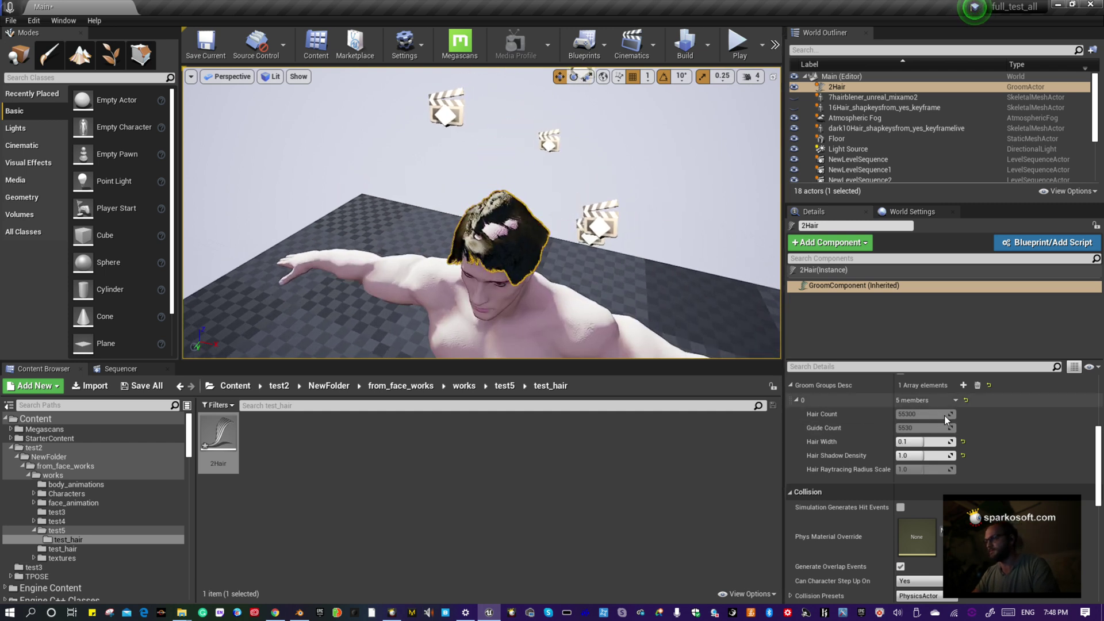
{"action": "left_click", "coordinate": [819, 270]}
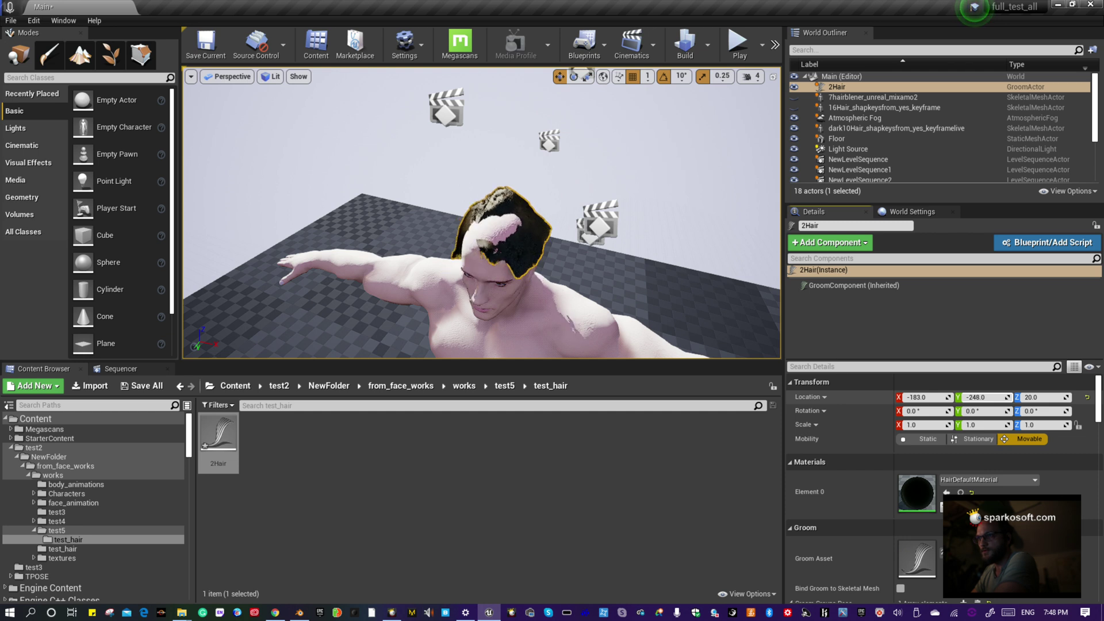
{"action": "left_click_drag", "start_coordinate": [983, 397], "coordinate": [986, 397]}
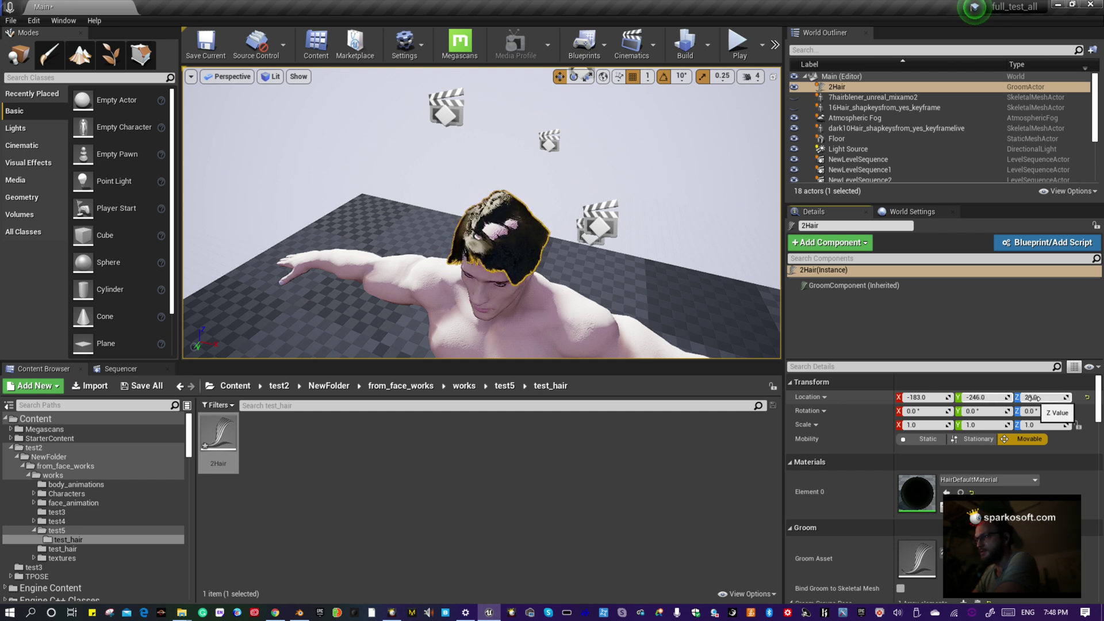
{"action": "left_click_drag", "start_coordinate": [1042, 397], "coordinate": [1039, 397]}
{"action": "mouse_move", "coordinate": [482, 212]}
{"action": "right_mouse_down"}
{"action": "mouse_move", "coordinate": [495, 193]}
{"action": "mouse_move", "coordinate": [500, 201]}
{"action": "mouse_move", "coordinate": [487, 196]}
{"action": "right_mouse_up"}
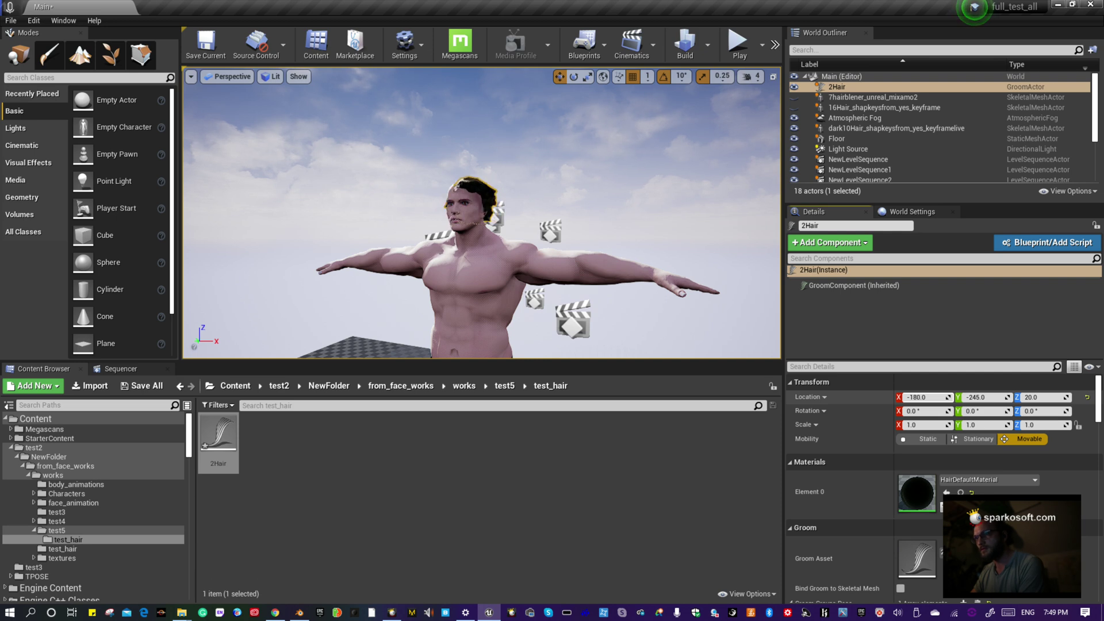
- Refine the 2Hair actor's location to X -181, Y -244 and Z 21 using a close side view of the head
{"action": "right_click_drag", "start_coordinate": [569, 268], "coordinate": [759, 305]}
{"action": "right_click_drag", "start_coordinate": [568, 268], "coordinate": [562, 249]}
{"action": "left_click", "coordinate": [556, 245], "text": "ctrl"}
{"action": "left_click", "coordinate": [488, 196]}
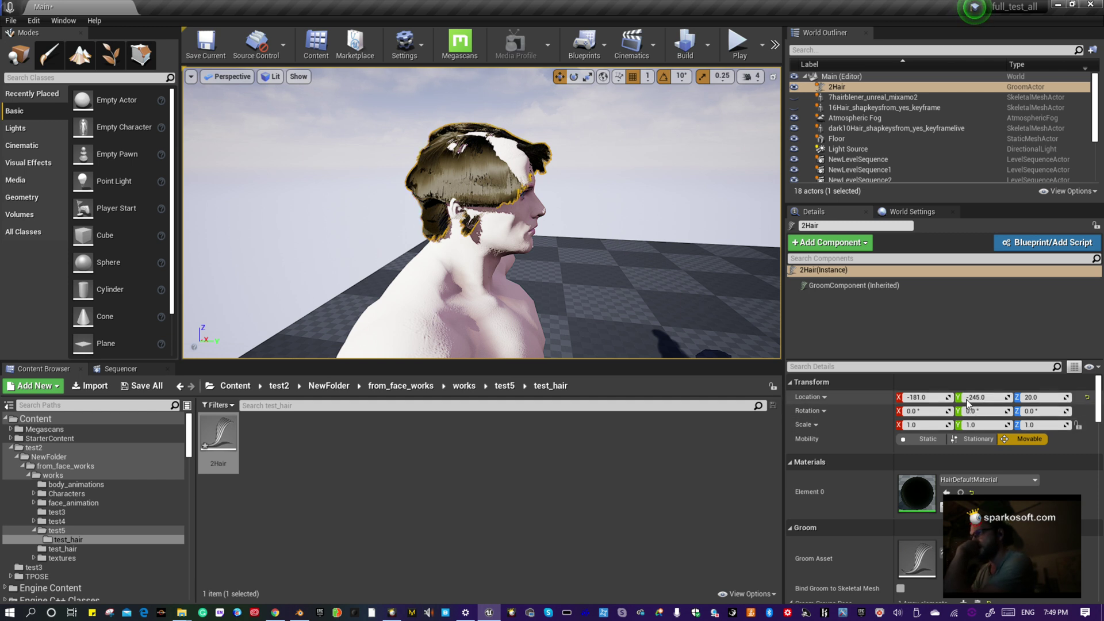
{"action": "left_click_drag", "start_coordinate": [980, 397], "coordinate": [1032, 399]}
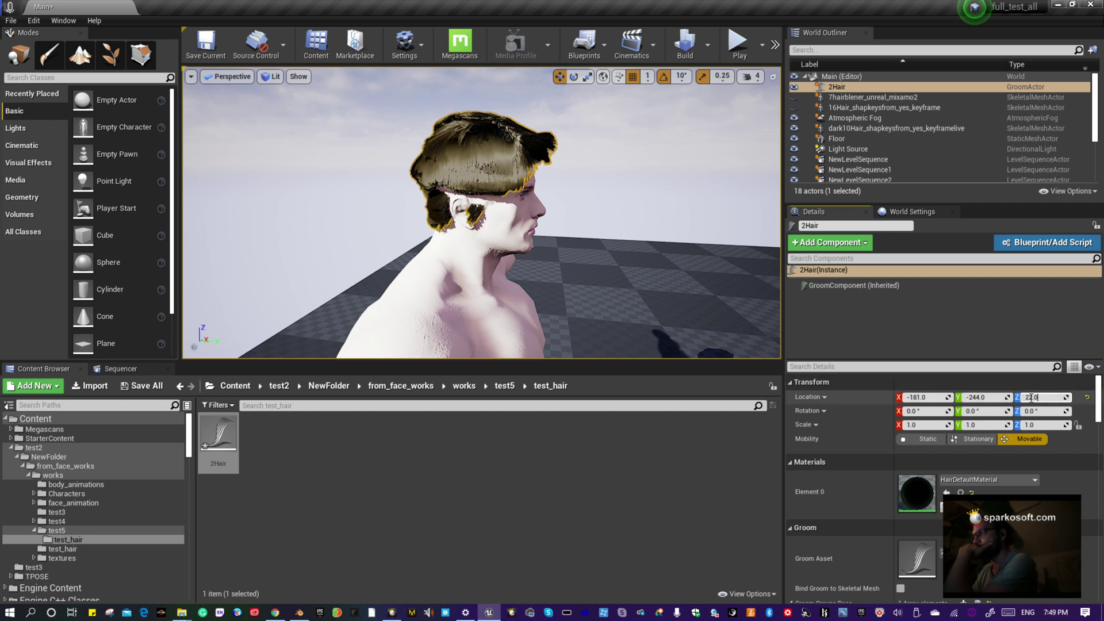
{"action": "mouse_move", "coordinate": [1068, 397]}
{"action": "left_mouse_down"}
{"action": "mouse_move", "coordinate": [1068, 439]}
{"action": "mouse_move", "coordinate": [1068, 397]}
{"action": "left_mouse_up"}
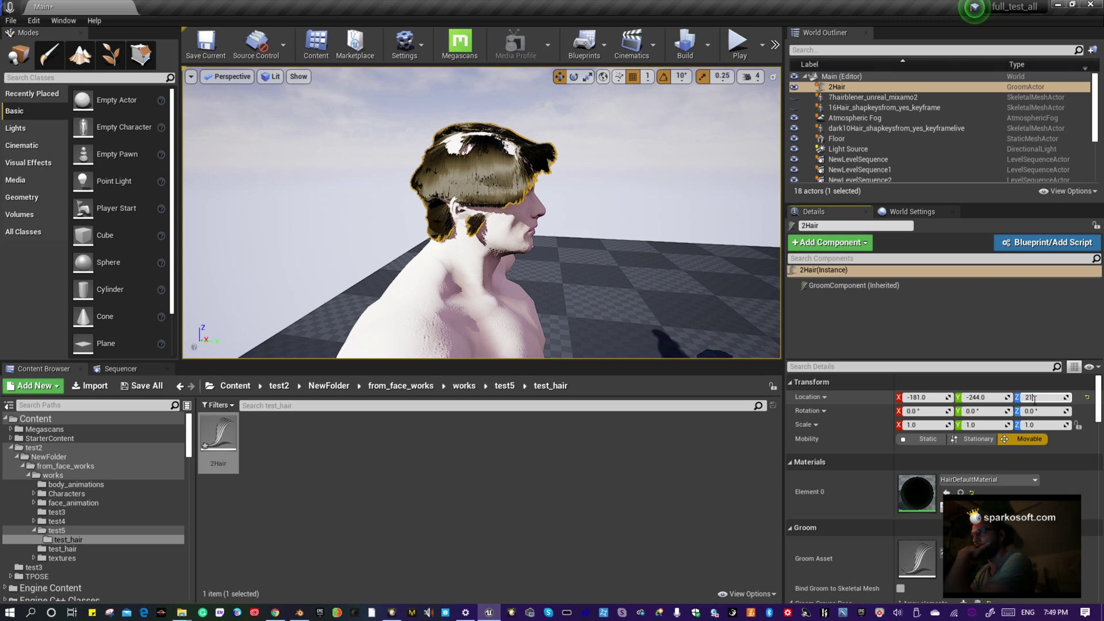
{"action": "key", "text": "Return"}
- Set the 2Hair actor's Z location to 20.5 and check the hair's fit from the front
{"action": "right_click_drag", "start_coordinate": [647, 261], "coordinate": [727, 293]}
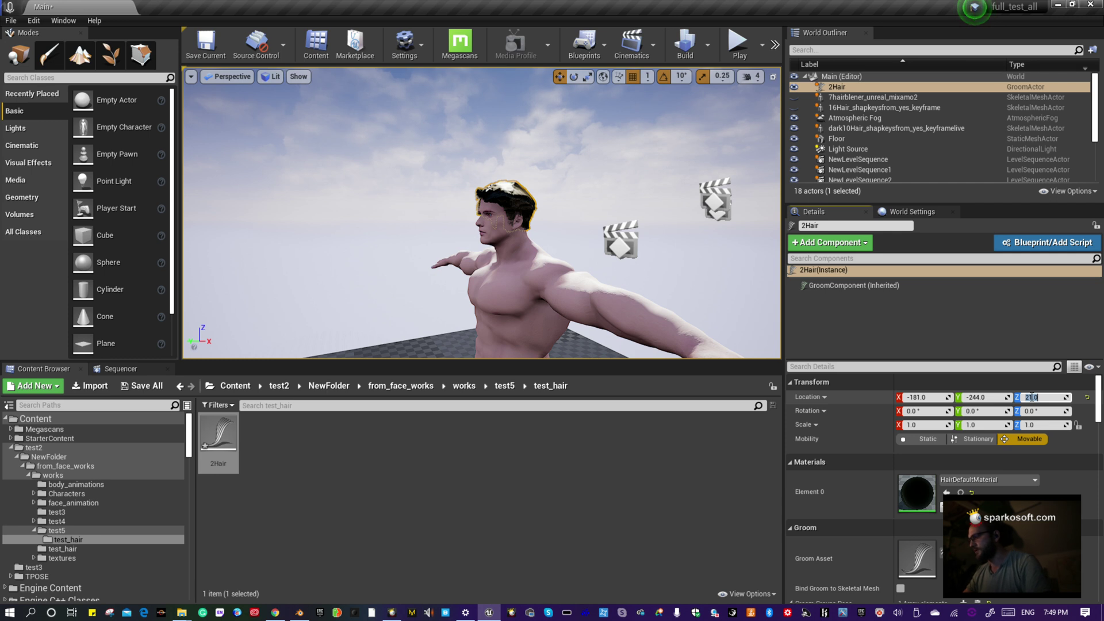
{"action": "type", "text": ".5"}
{"action": "key", "text": "Return"}
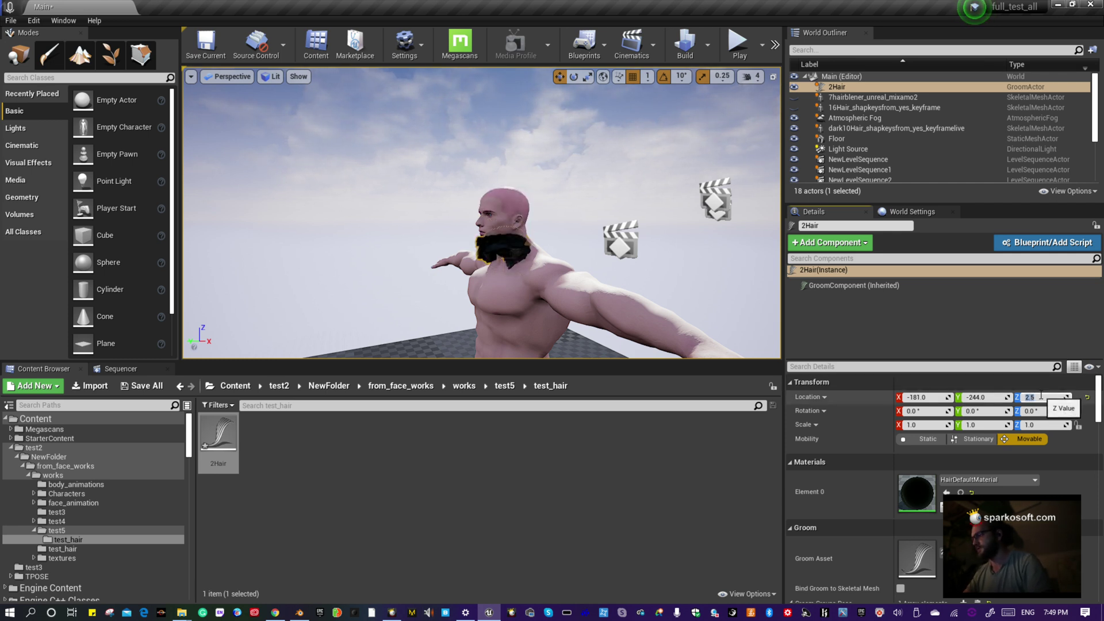
{"action": "type", "text": "20."}
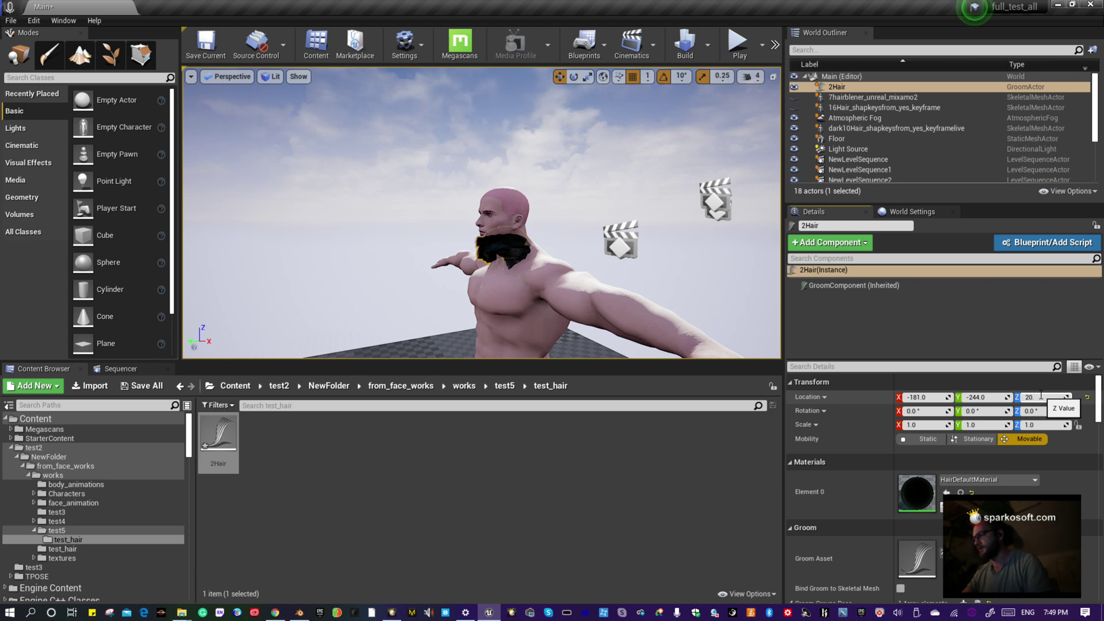
{"action": "type", "text": "5"}
{"action": "key", "text": "Return"}
{"action": "right_click_drag", "start_coordinate": [517, 229], "coordinate": [632, 230]}
{"action": "mouse_move", "coordinate": [483, 230]}
{"action": "right_mouse_down"}
{"action": "mouse_move", "coordinate": [403, 230]}
{"action": "mouse_move", "coordinate": [420, 247]}
{"action": "mouse_move", "coordinate": [506, 247]}
{"action": "mouse_move", "coordinate": [420, 227]}
{"action": "mouse_move", "coordinate": [494, 235]}
{"action": "mouse_move", "coordinate": [466, 241]}
{"action": "right_mouse_up"}
{"action": "mouse_move", "coordinate": [602, 212]}
{"action": "right_mouse_down"}
{"action": "mouse_move", "coordinate": [551, 216]}
{"action": "mouse_move", "coordinate": [602, 211]}
{"action": "right_mouse_up"}
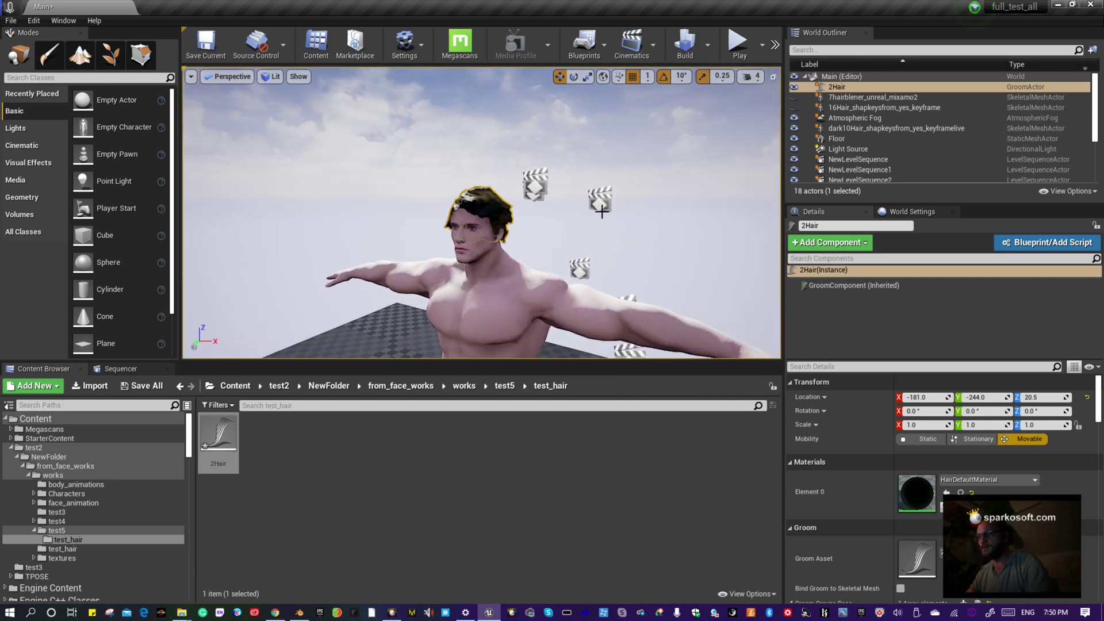
- Add a Niagara Particle System component to the 2Hair groom actor
{"action": "left_click", "coordinate": [813, 244]}
{"action": "left_click", "coordinate": [589, 241]}
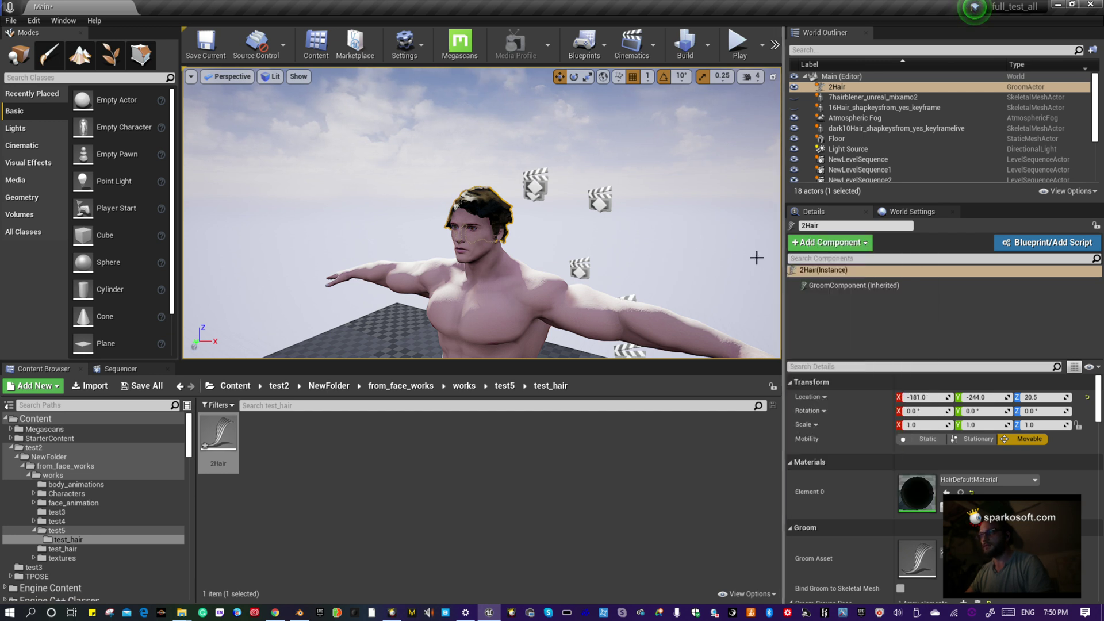
{"action": "left_click", "coordinate": [820, 270]}
{"action": "left_click", "coordinate": [819, 245]}
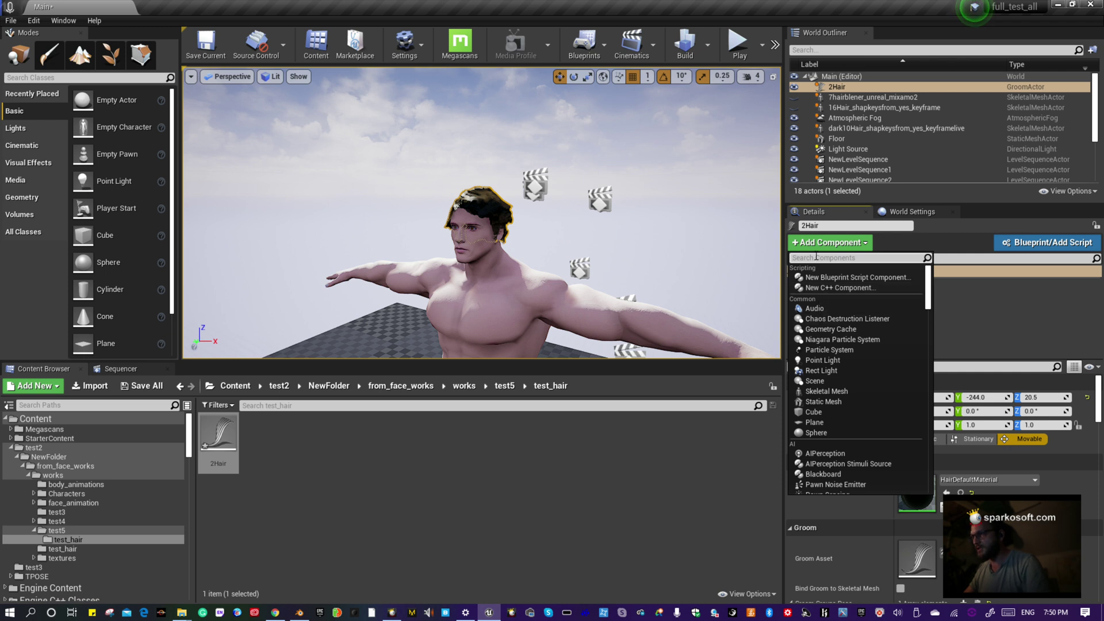
{"action": "type", "text": "Ni"}
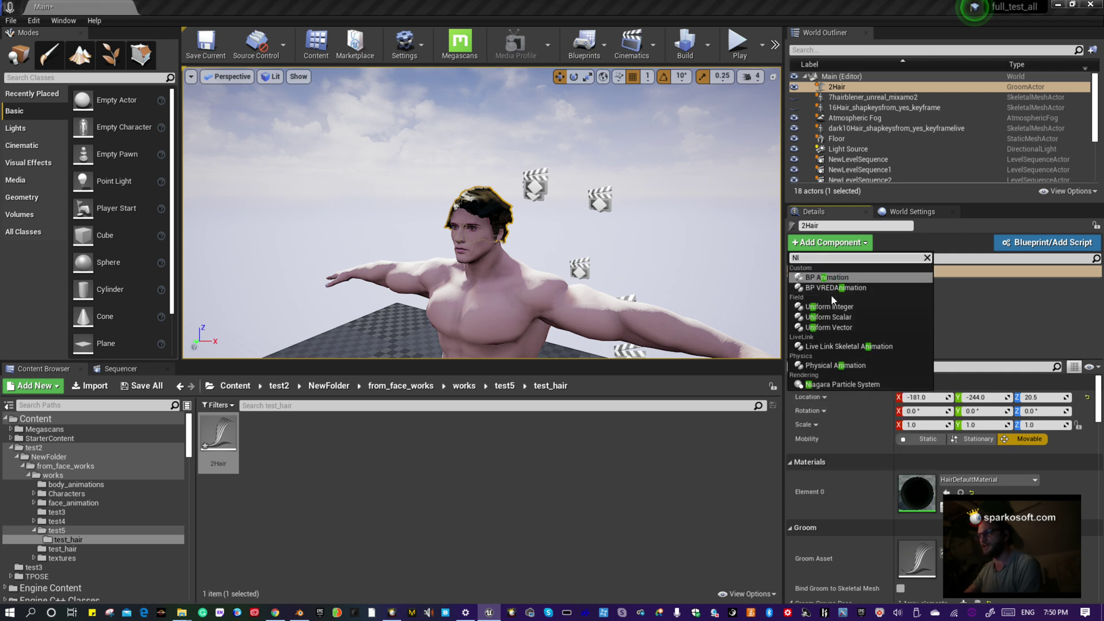
{"action": "left_click", "coordinate": [840, 384]}
{"action": "left_click", "coordinate": [815, 322]}
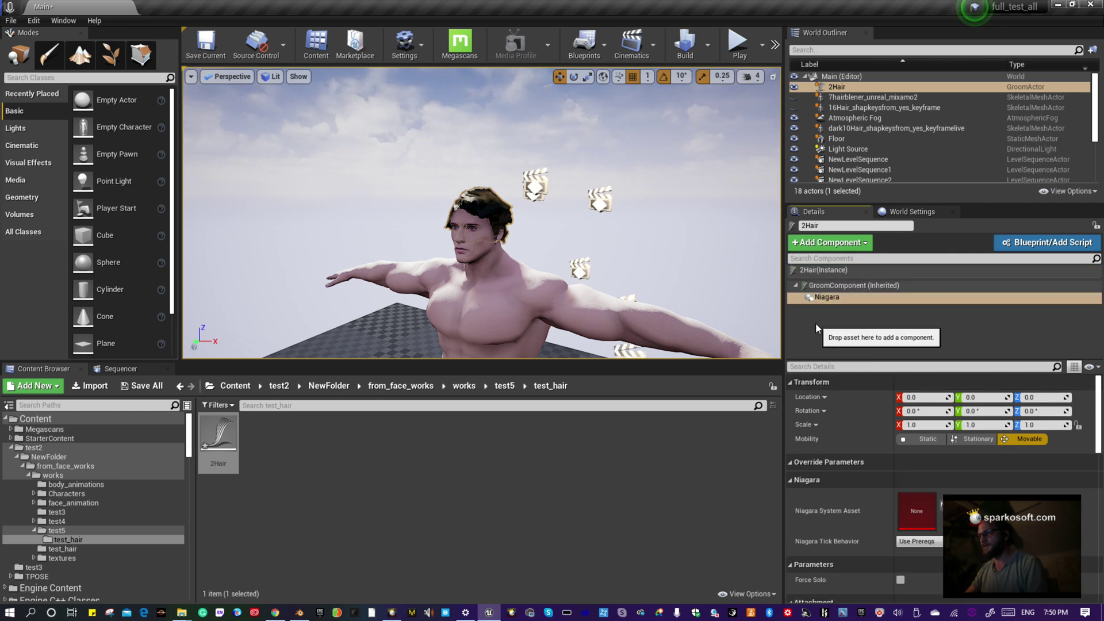
- Enlarge the World Outliner and attach 2Hair to the Head bone of dark10Hair_shapkeysfrom_yes_keyframelive
{"action": "scroll", "coordinate": [545, 257], "scroll_direction": "down", "scroll_amount": 3}
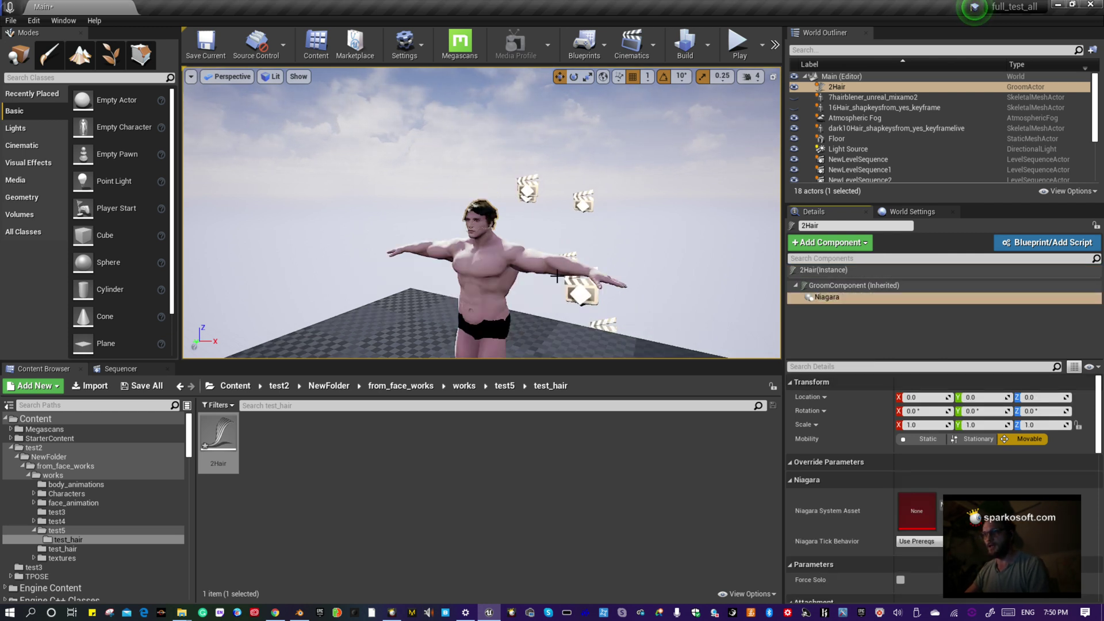
{"action": "left_click", "coordinate": [837, 88]}
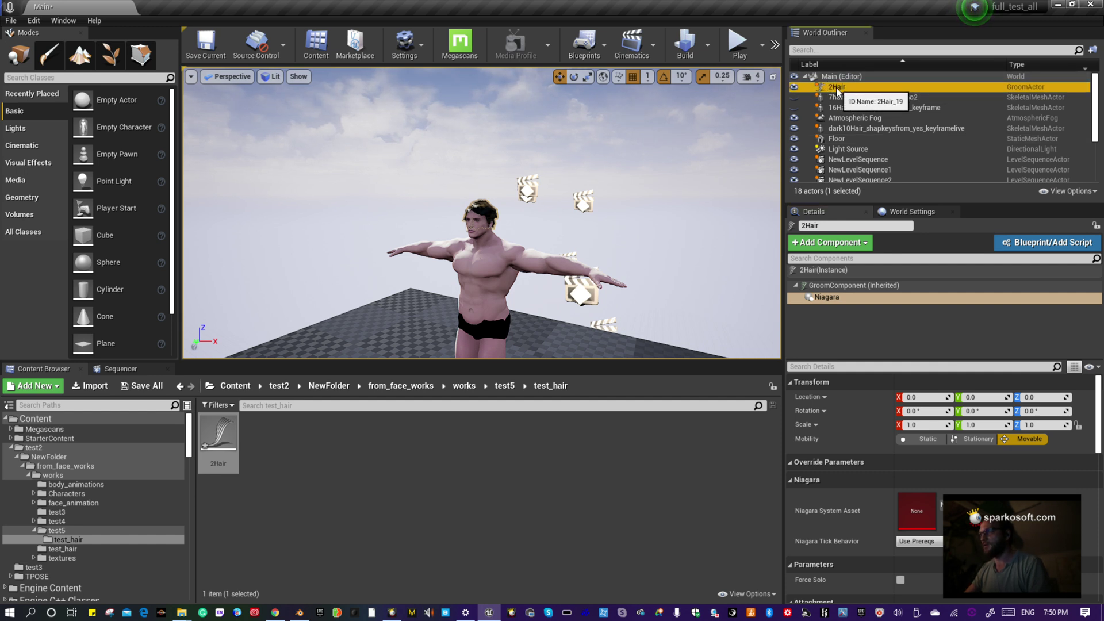
{"action": "left_click", "coordinate": [836, 87]}
{"action": "scroll", "coordinate": [857, 144], "scroll_direction": "down", "scroll_amount": 3}
{"action": "scroll", "coordinate": [854, 156], "scroll_direction": "up", "scroll_amount": 3}
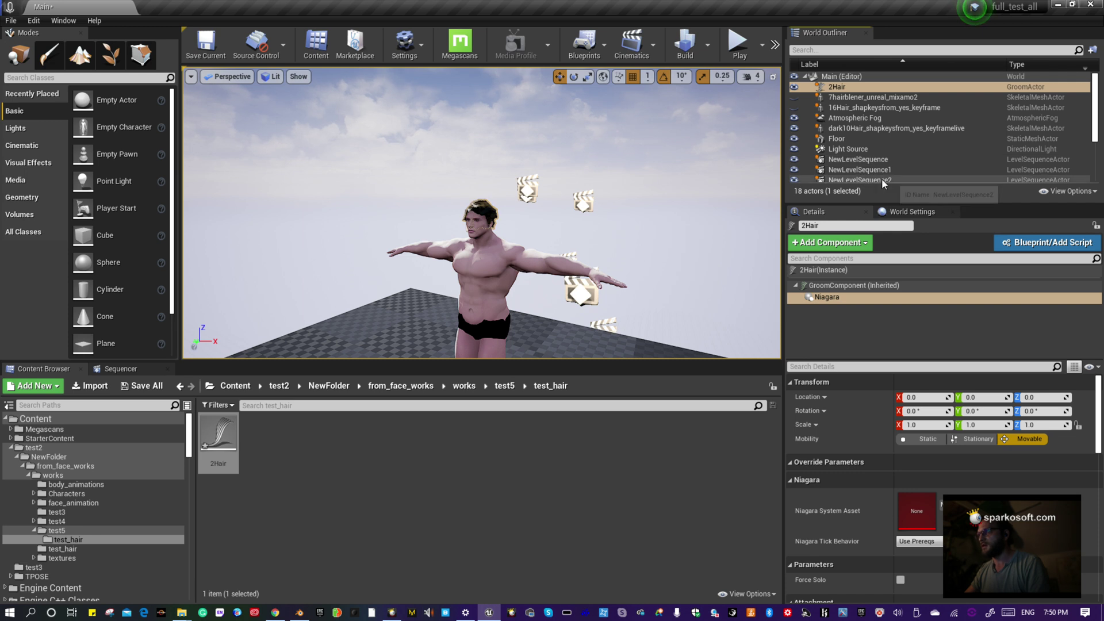
{"action": "left_click_drag", "start_coordinate": [877, 205], "coordinate": [876, 352]}
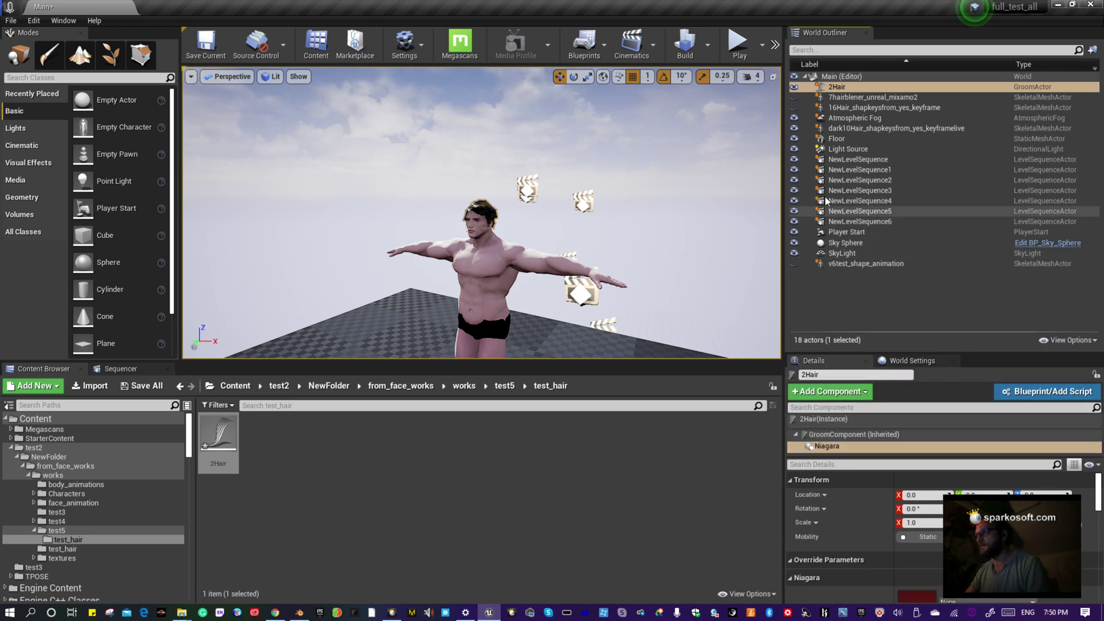
{"action": "left_click_drag", "start_coordinate": [838, 89], "coordinate": [847, 127]}
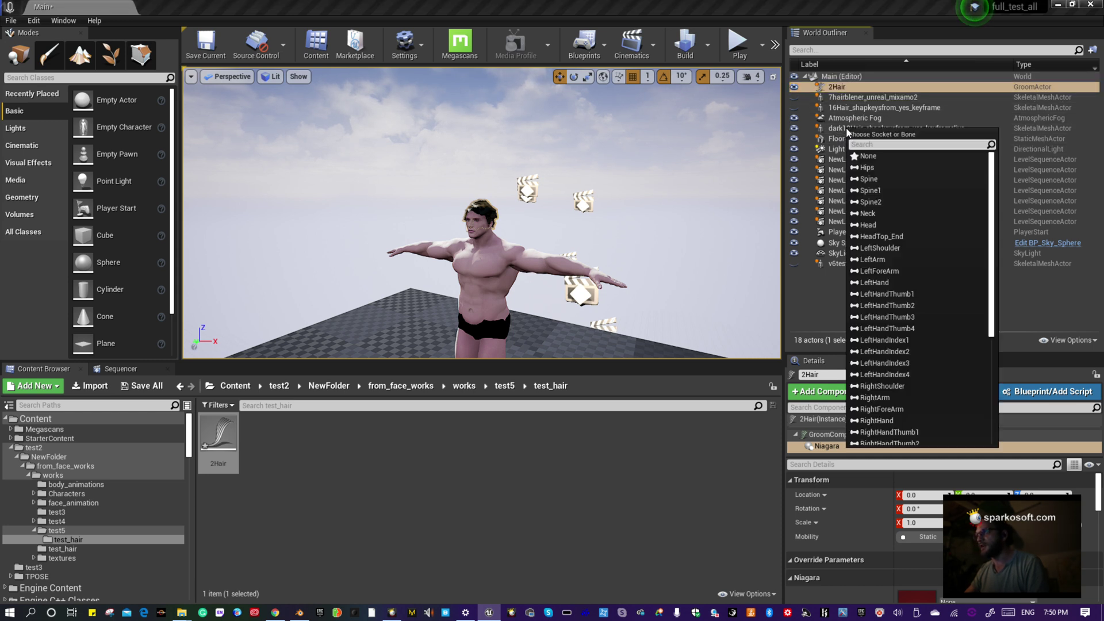
{"action": "left_click", "coordinate": [868, 224]}
- Move the dark10Hair_shapkeysfrom_yes_keyframelive character along the X axis to -144 to test the hair attachment
{"action": "left_click_drag", "start_coordinate": [489, 257], "coordinate": [557, 230]}
{"action": "right_click_drag", "start_coordinate": [557, 230], "coordinate": [503, 294]}
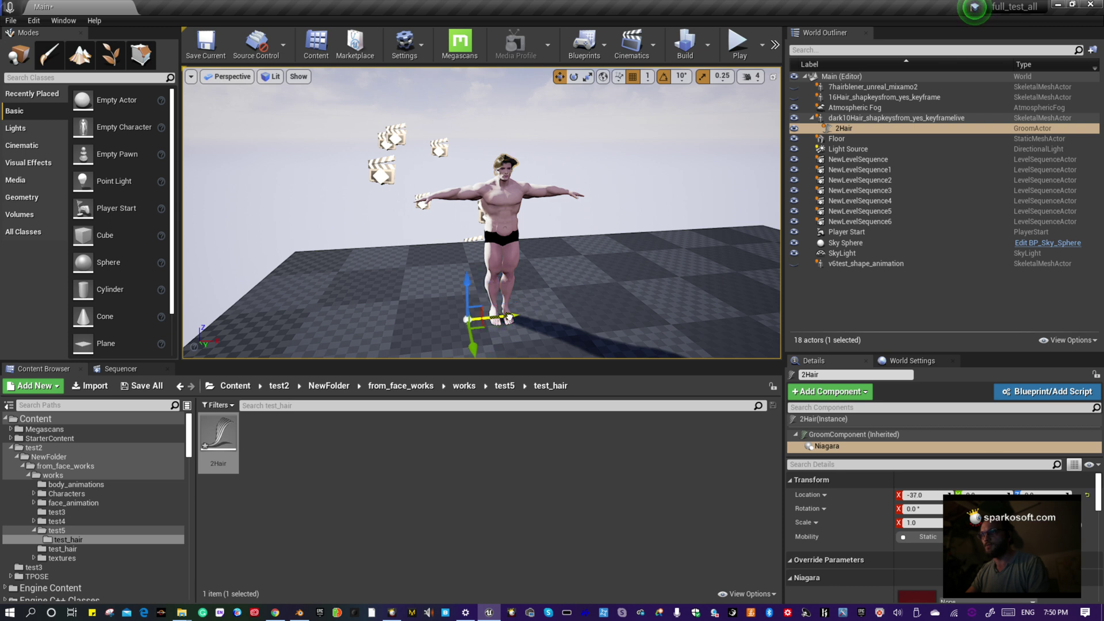
{"action": "left_click", "coordinate": [516, 247]}
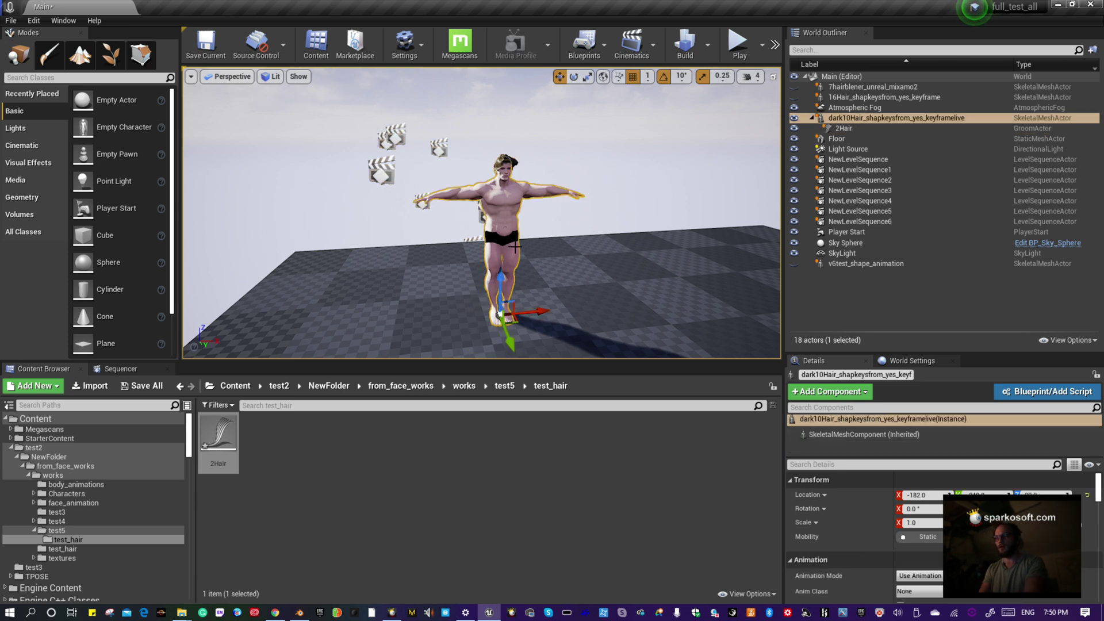
{"action": "left_click_drag", "start_coordinate": [537, 313], "coordinate": [567, 311]}
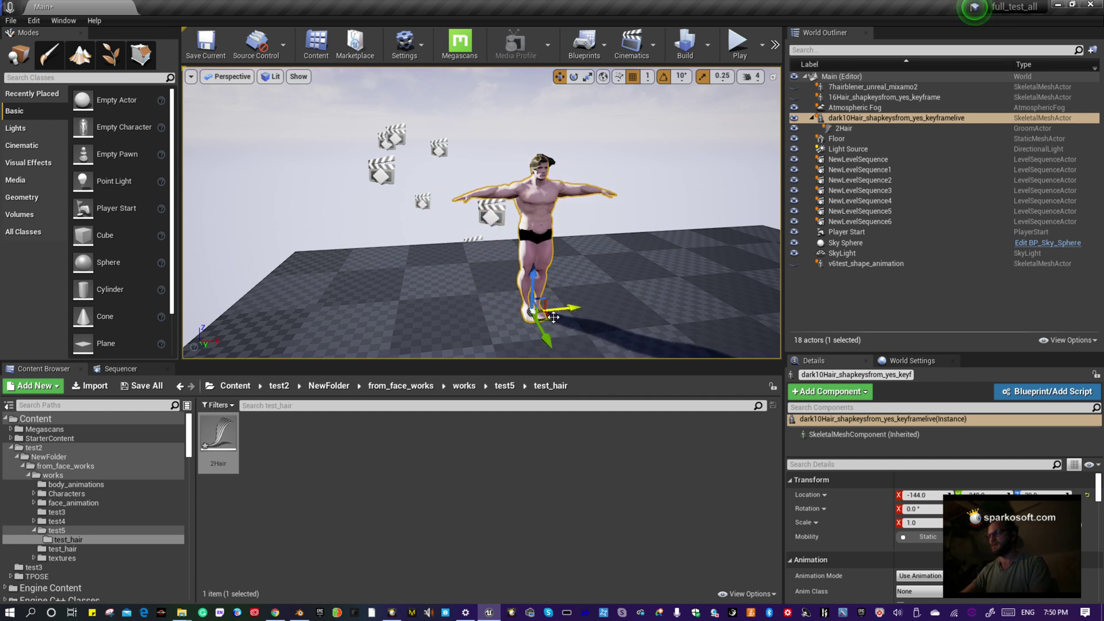
- Enlarge the Details area for 2Hair and assign GroomAssetSystem as its Niagara component's system asset
{"action": "left_click", "coordinate": [868, 129]}
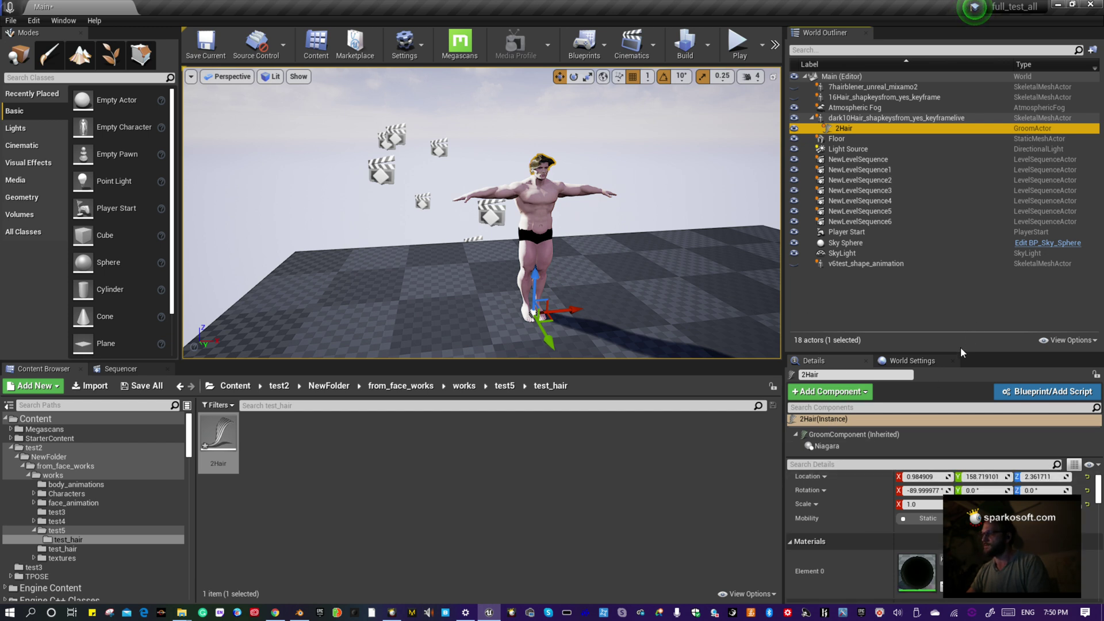
{"action": "left_click_drag", "start_coordinate": [960, 350], "coordinate": [963, 166]}
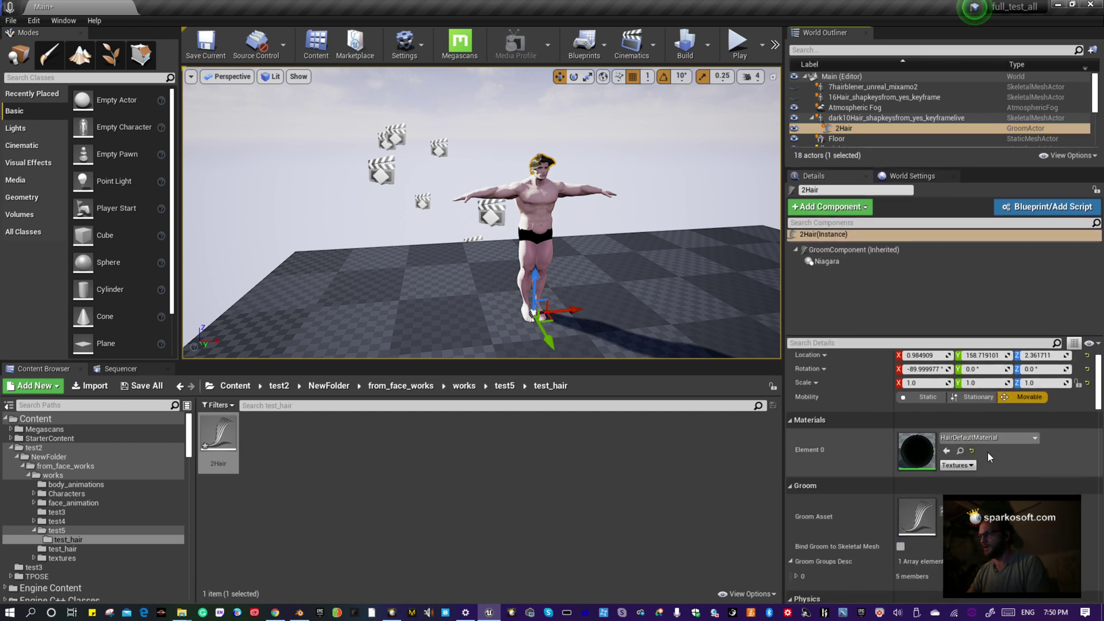
{"action": "scroll", "coordinate": [856, 481], "scroll_direction": "down", "scroll_amount": 4}
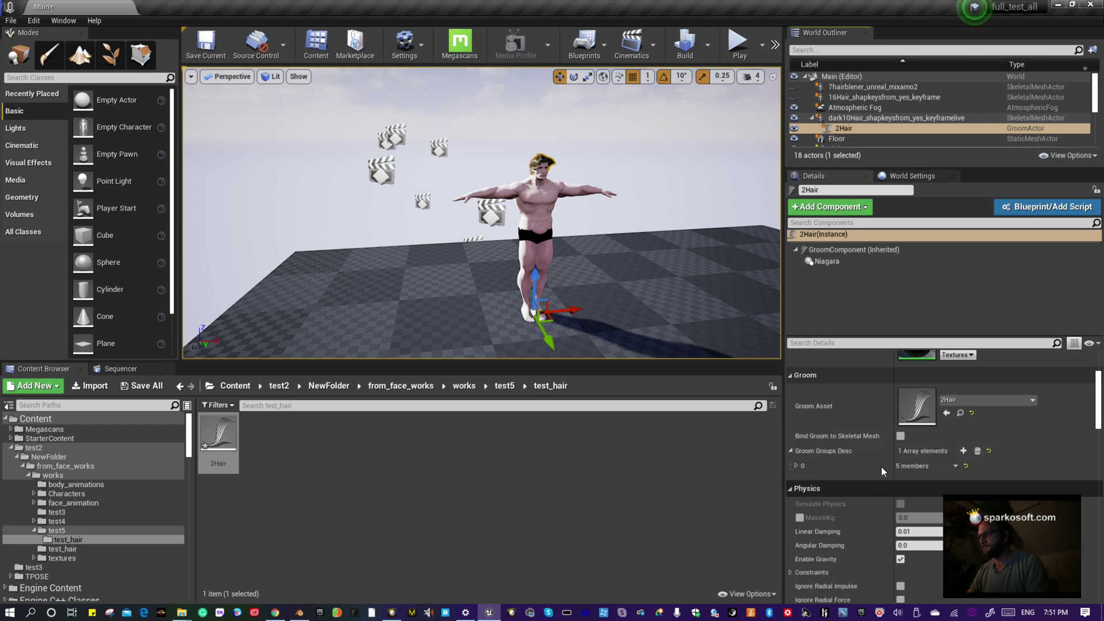
{"action": "scroll", "coordinate": [947, 409], "scroll_direction": "up", "scroll_amount": 1}
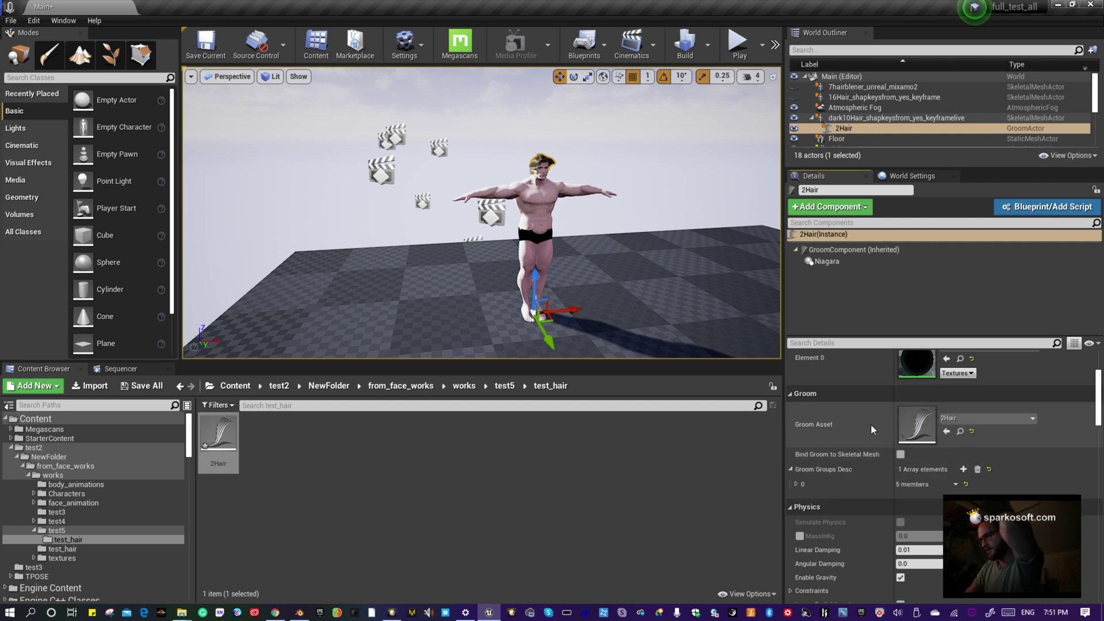
{"action": "left_click", "coordinate": [816, 260]}
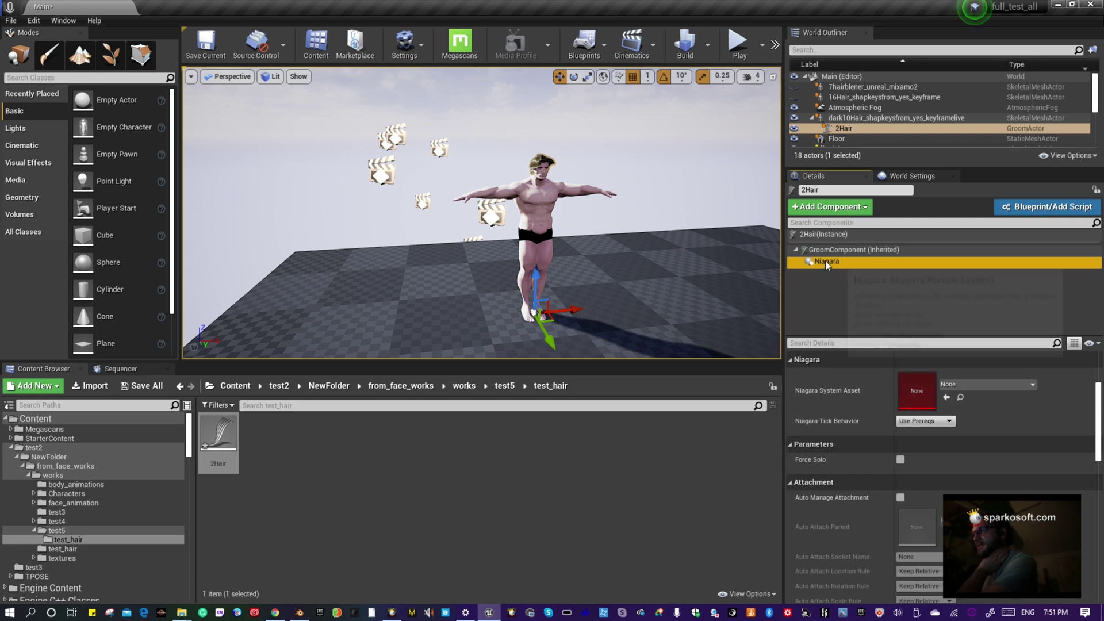
{"action": "scroll", "coordinate": [847, 399], "scroll_direction": "up", "scroll_amount": 2}
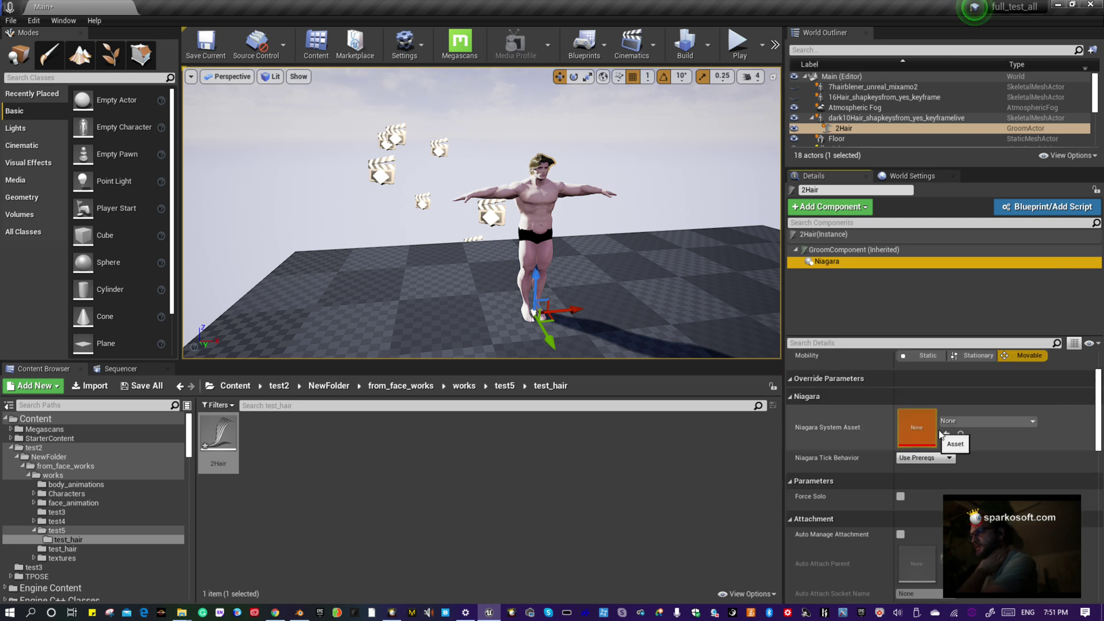
{"action": "left_click", "coordinate": [972, 420]}
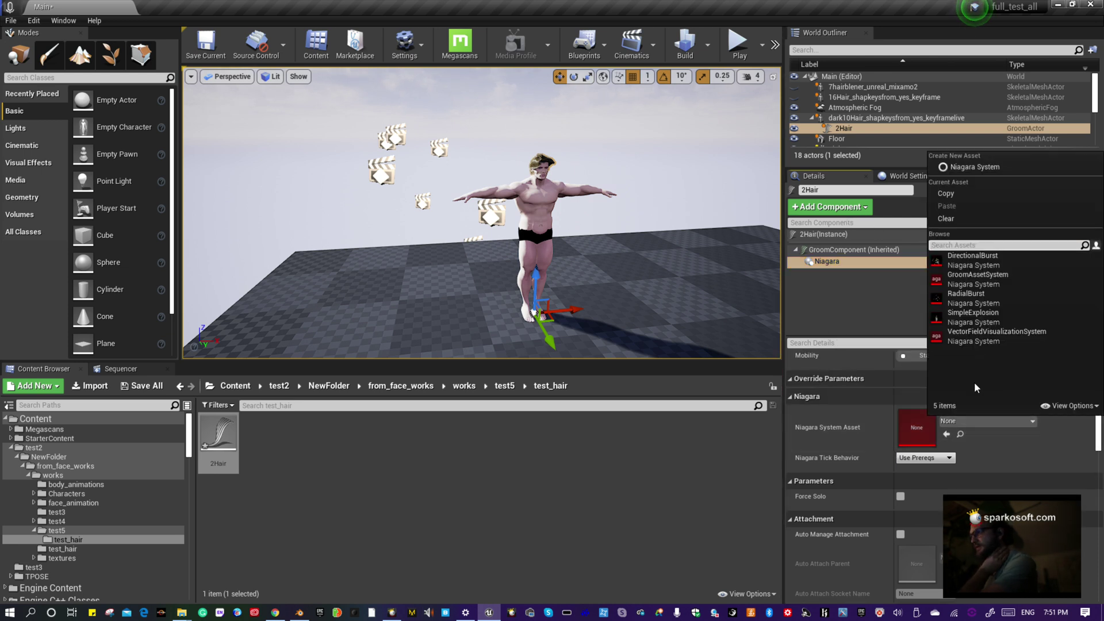
{"action": "left_click", "coordinate": [977, 278]}
{"action": "scroll", "coordinate": [868, 518], "scroll_direction": "down", "scroll_amount": 8}
{"action": "scroll", "coordinate": [868, 516], "scroll_direction": "down", "scroll_amount": 5}
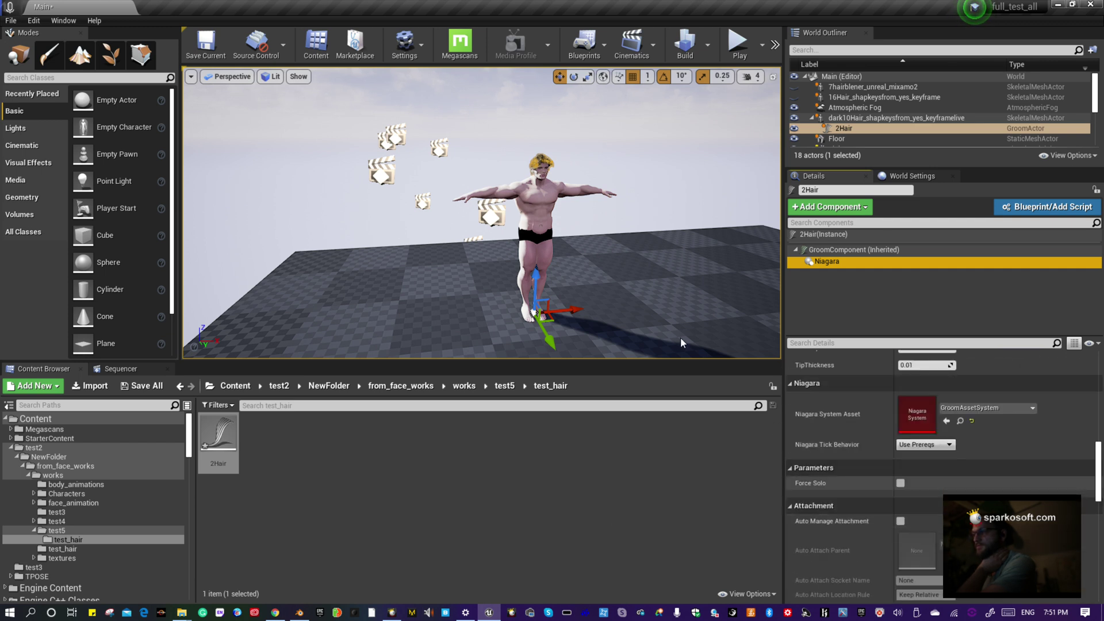
- Move the dark10Hair_shapkeysfrom_yes_keyframelive character along the X axis to -165 and check how the hair follows
{"action": "left_click", "coordinate": [609, 303]}
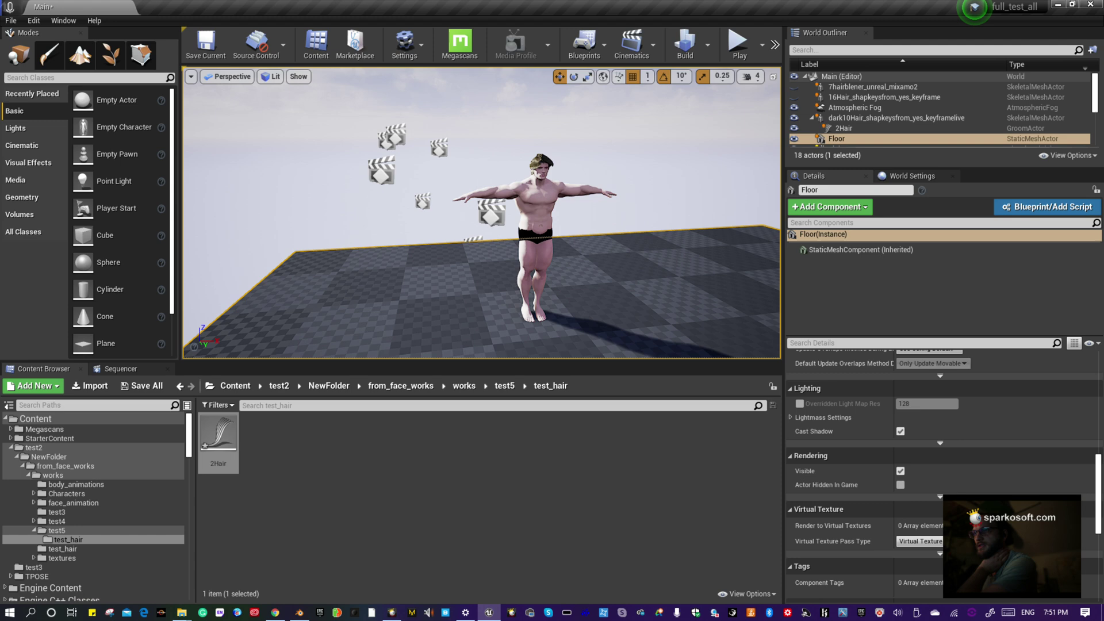
{"action": "left_click", "coordinate": [537, 308]}
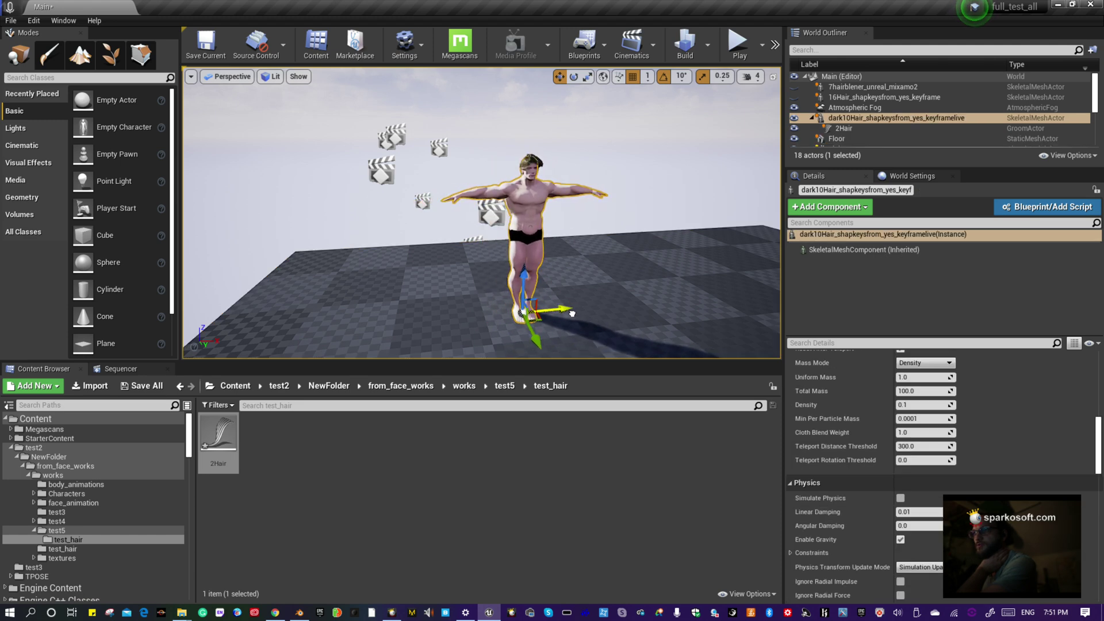
{"action": "scroll", "coordinate": [570, 311], "scroll_direction": "up", "scroll_amount": 2}
{"action": "scroll", "coordinate": [569, 311], "scroll_direction": "up", "scroll_amount": 2}
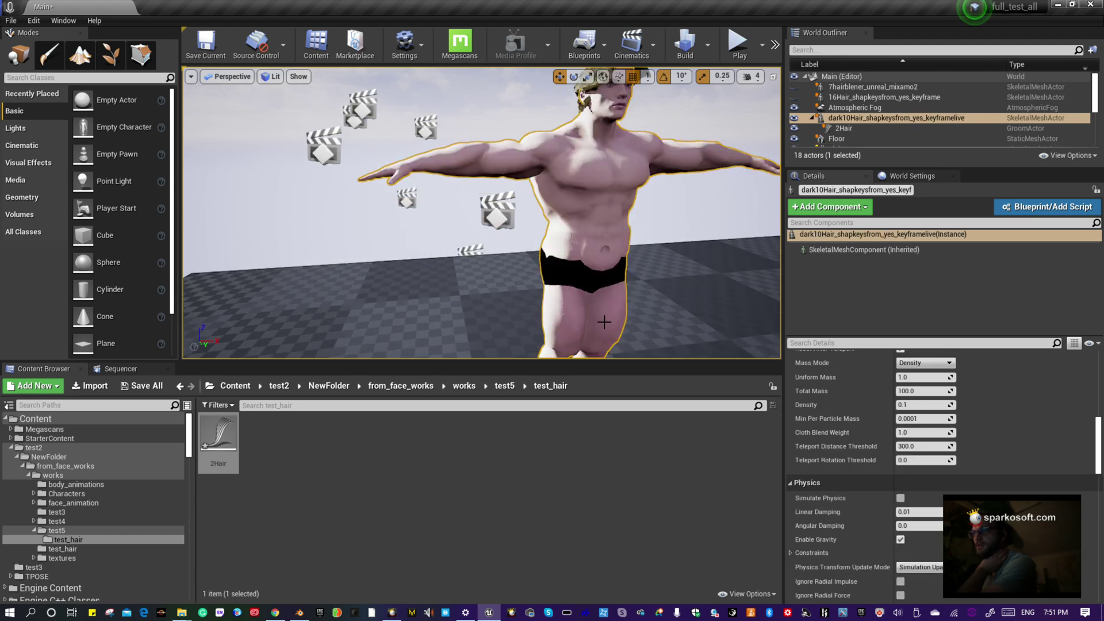
{"action": "scroll", "coordinate": [631, 316], "scroll_direction": "down", "scroll_amount": 2}
{"action": "left_click_drag", "start_coordinate": [571, 350], "coordinate": [563, 347]}
{"action": "right_click_drag", "start_coordinate": [665, 260], "coordinate": [622, 189]}
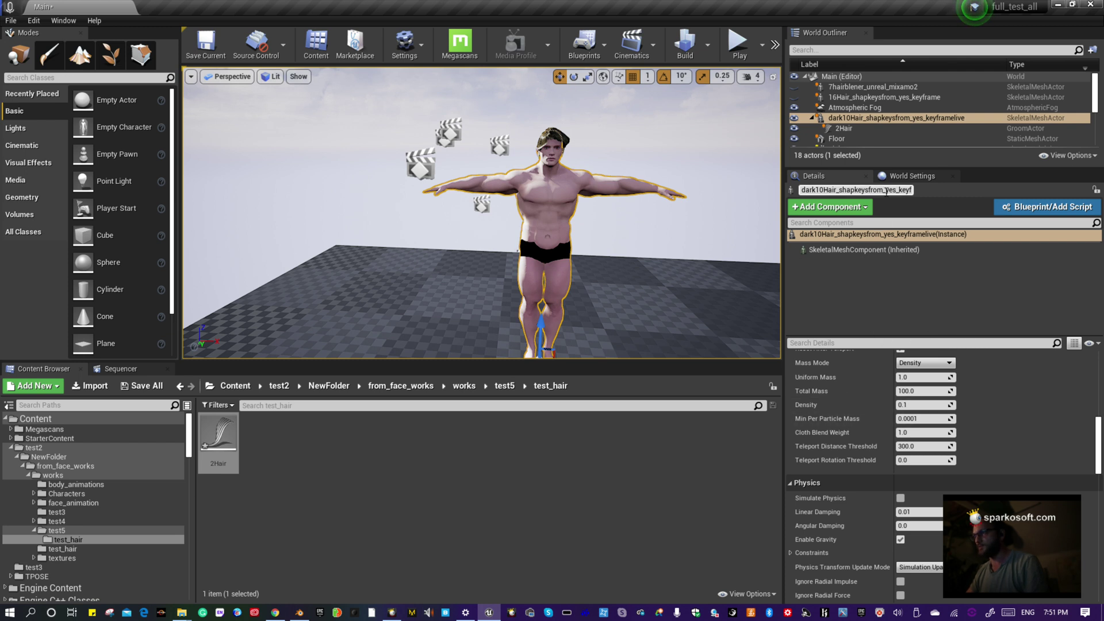
- Examine the character's physics, clothing, material and transform properties on both the actor instance and its skeletal mesh component
{"action": "scroll", "coordinate": [833, 454], "scroll_direction": "down", "scroll_amount": 2}
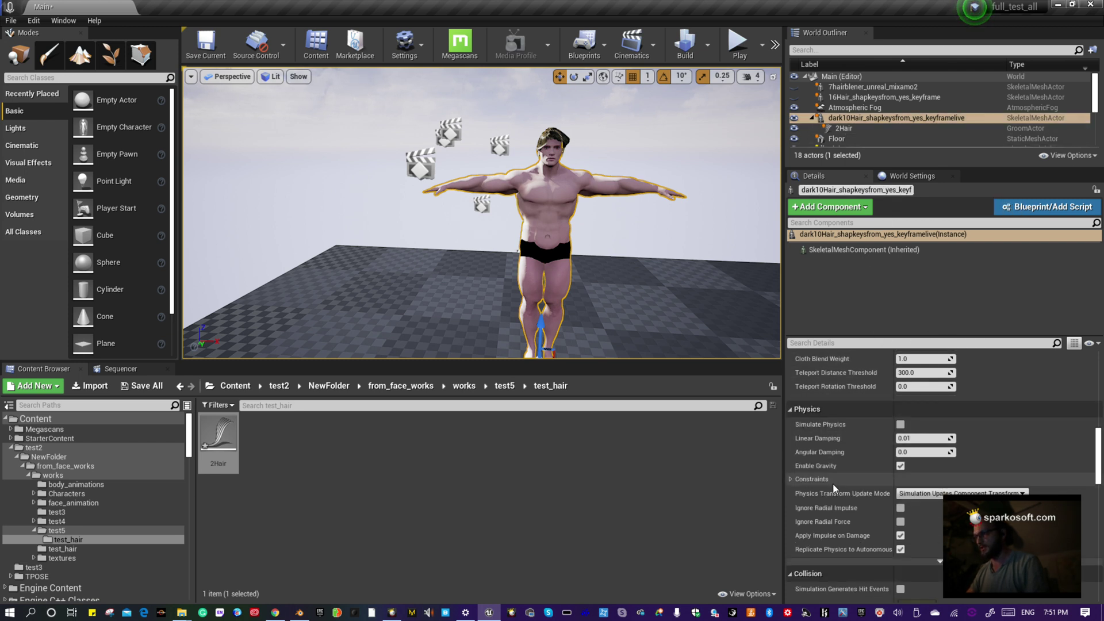
{"action": "scroll", "coordinate": [832, 483], "scroll_direction": "up", "scroll_amount": 5}
{"action": "left_click", "coordinate": [862, 234]}
{"action": "scroll", "coordinate": [848, 451], "scroll_direction": "up", "scroll_amount": 3}
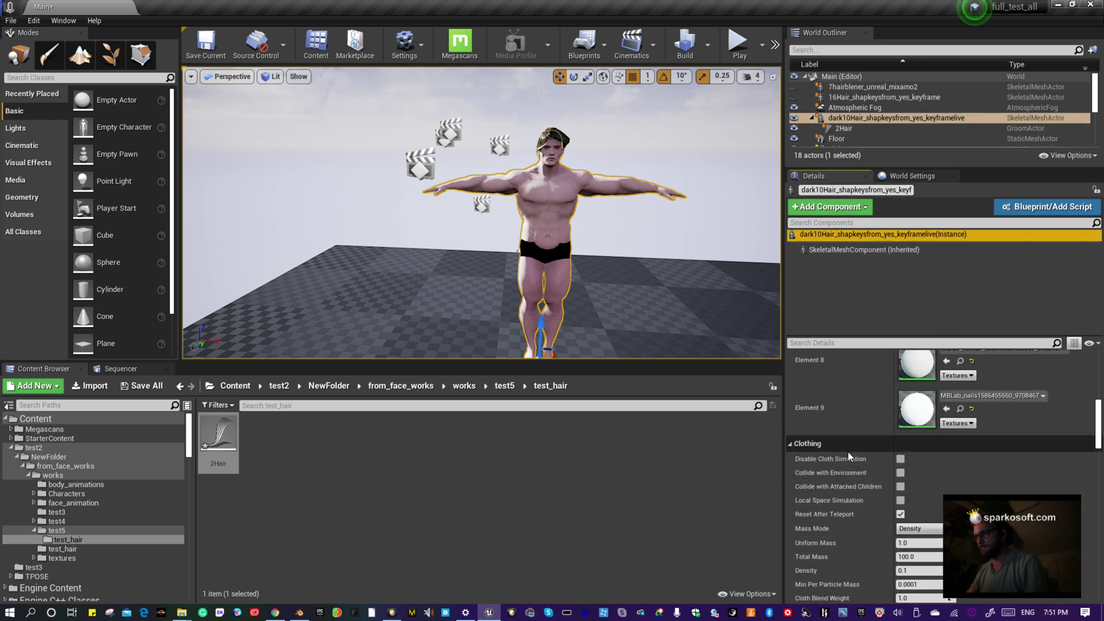
{"action": "scroll", "coordinate": [847, 451], "scroll_direction": "up", "scroll_amount": 8}
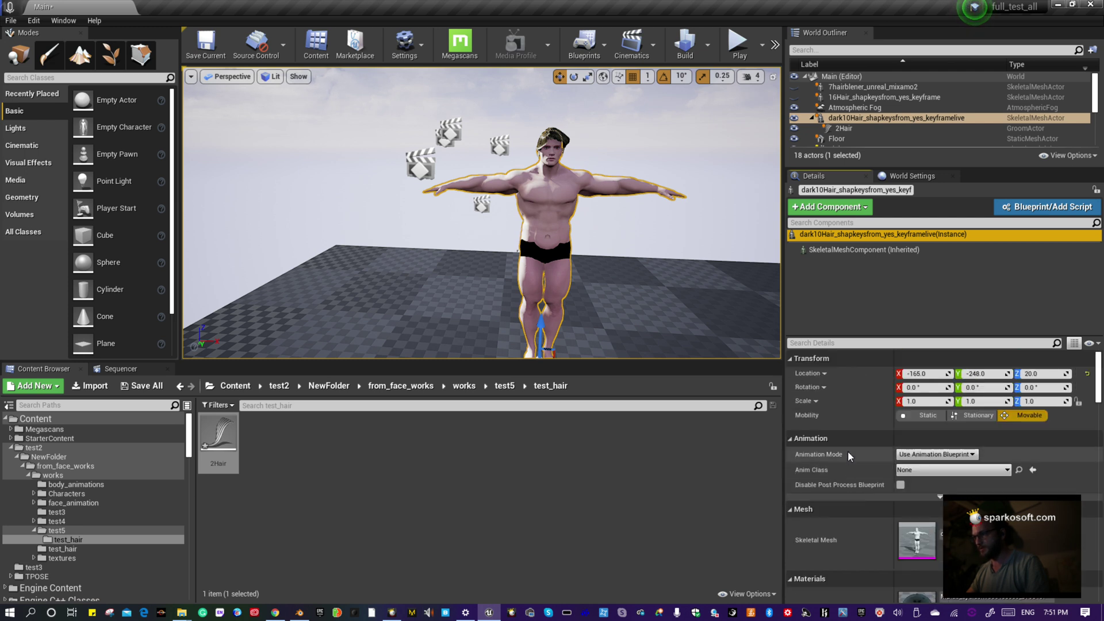
{"action": "left_click", "coordinate": [831, 247]}
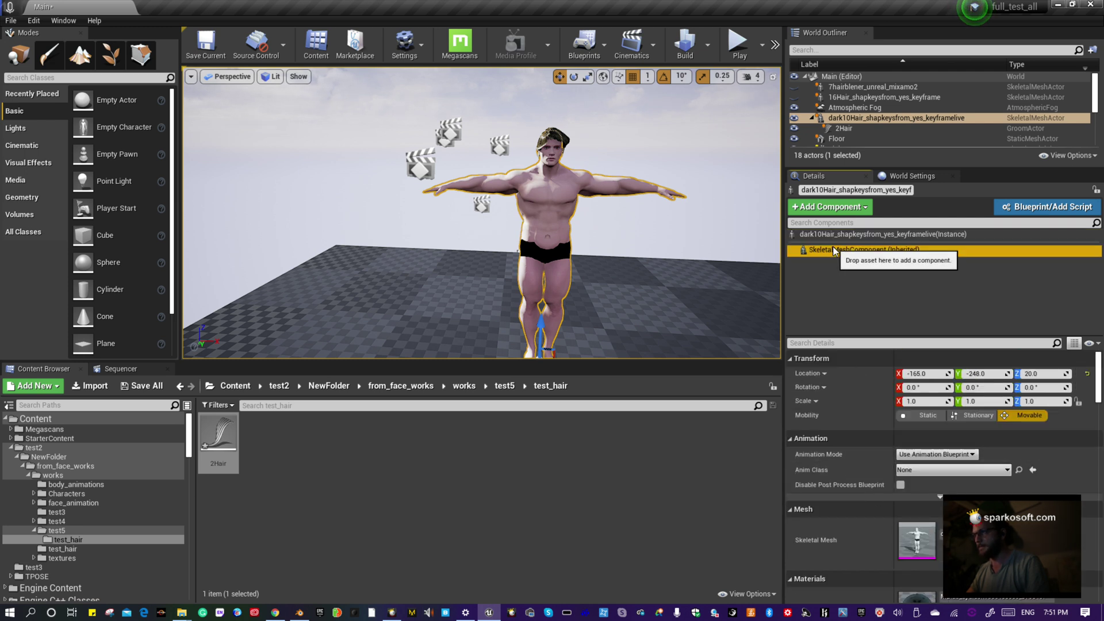
{"action": "left_click", "coordinate": [834, 234]}
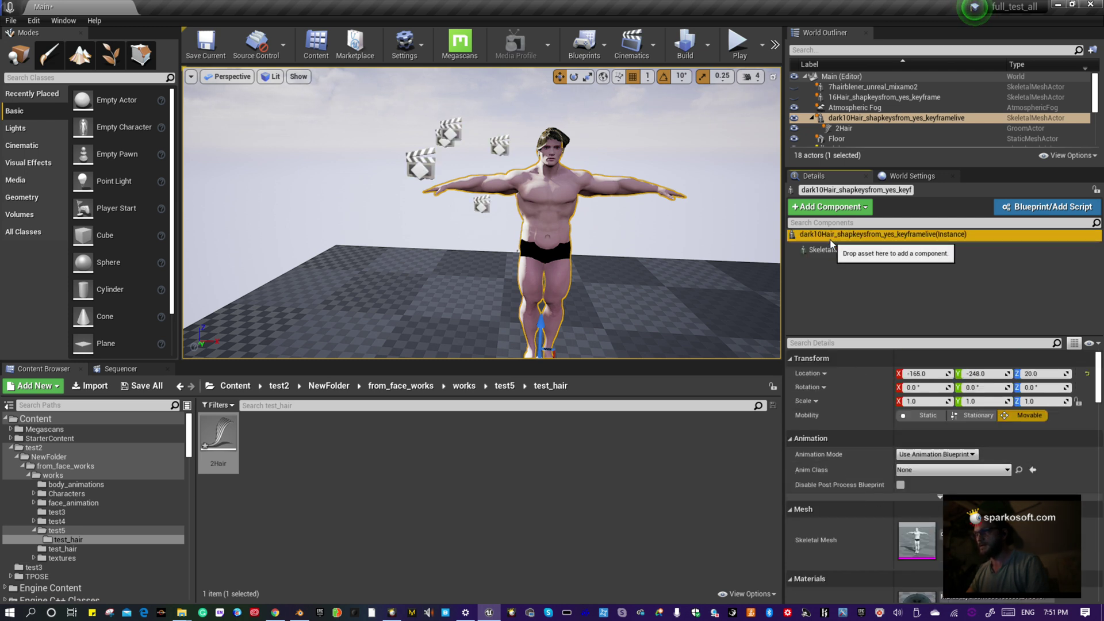
- Enable Bind Groom to Skeletal Mesh for 2Hair and inspect the hair on the head from the side
{"action": "left_click", "coordinate": [567, 139]}
{"action": "scroll", "coordinate": [847, 525], "scroll_direction": "down", "scroll_amount": 3}
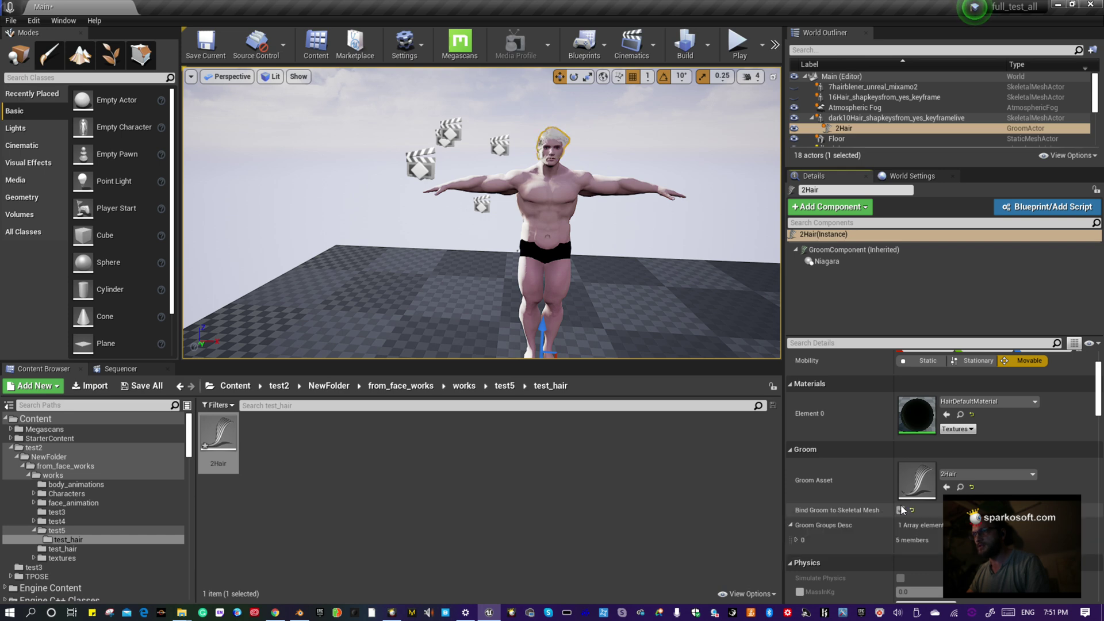
{"action": "right_click_drag", "start_coordinate": [594, 209], "coordinate": [631, 239]}
{"action": "left_click", "coordinate": [566, 138]}
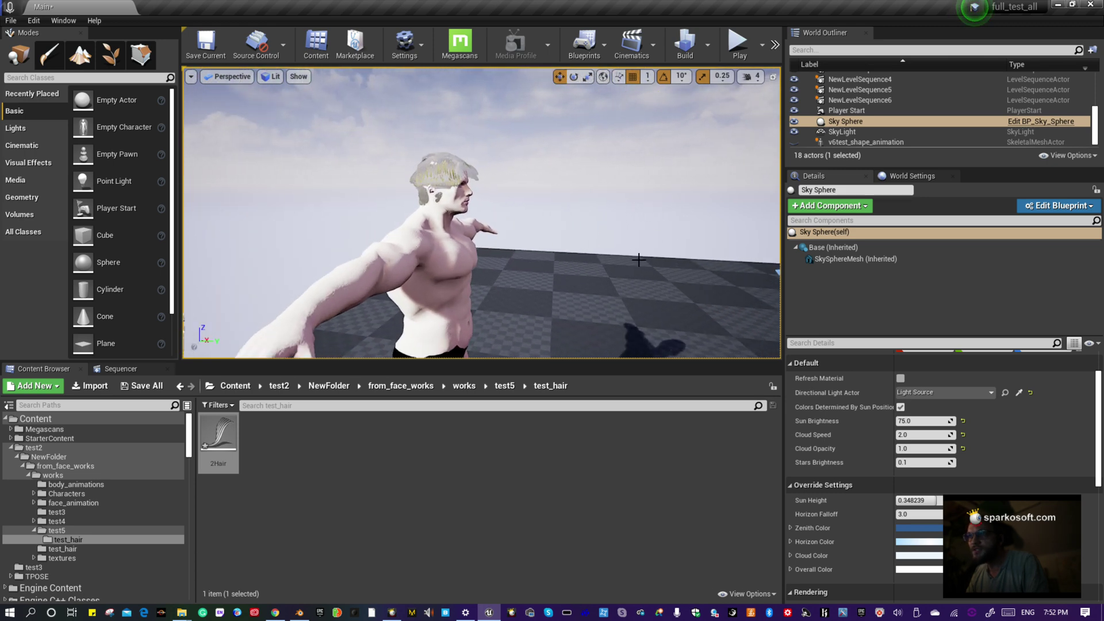
{"action": "mouse_move", "coordinate": [568, 211]}
{"action": "right_mouse_down"}
{"action": "mouse_move", "coordinate": [529, 196]}
{"action": "mouse_move", "coordinate": [573, 210]}
{"action": "right_mouse_up"}
{"action": "left_click", "coordinate": [606, 204]}
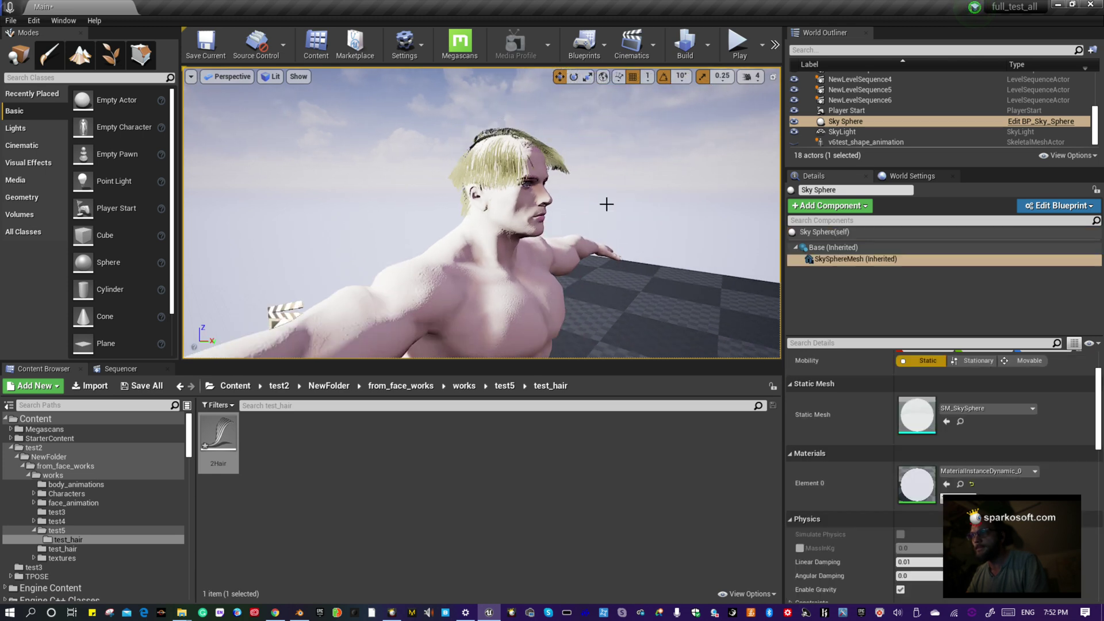
- Set the Hair Width of group 0 in 2Hair's GroomComponent to 0.1
{"action": "left_click", "coordinate": [503, 179]}
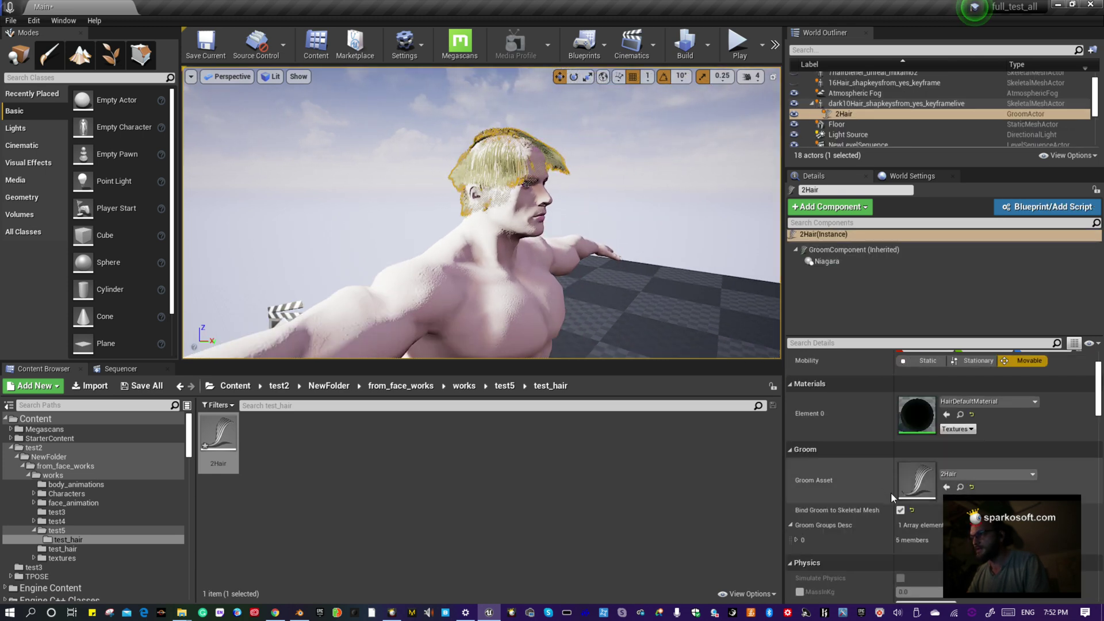
{"action": "scroll", "coordinate": [891, 498], "scroll_direction": "down", "scroll_amount": 4}
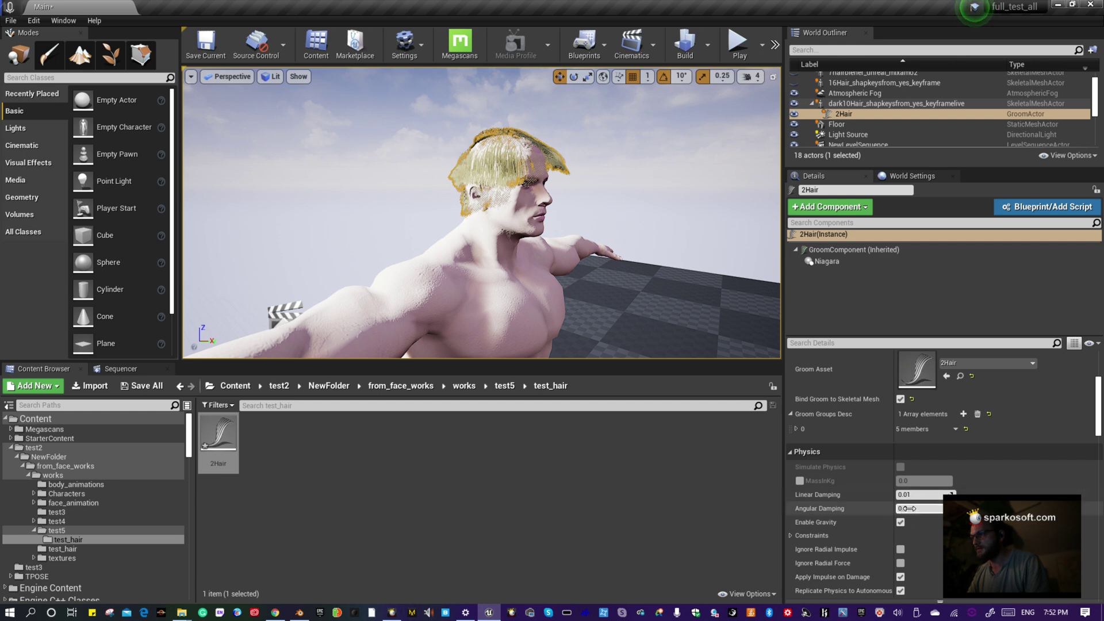
{"action": "scroll", "coordinate": [867, 492], "scroll_direction": "up", "scroll_amount": 6}
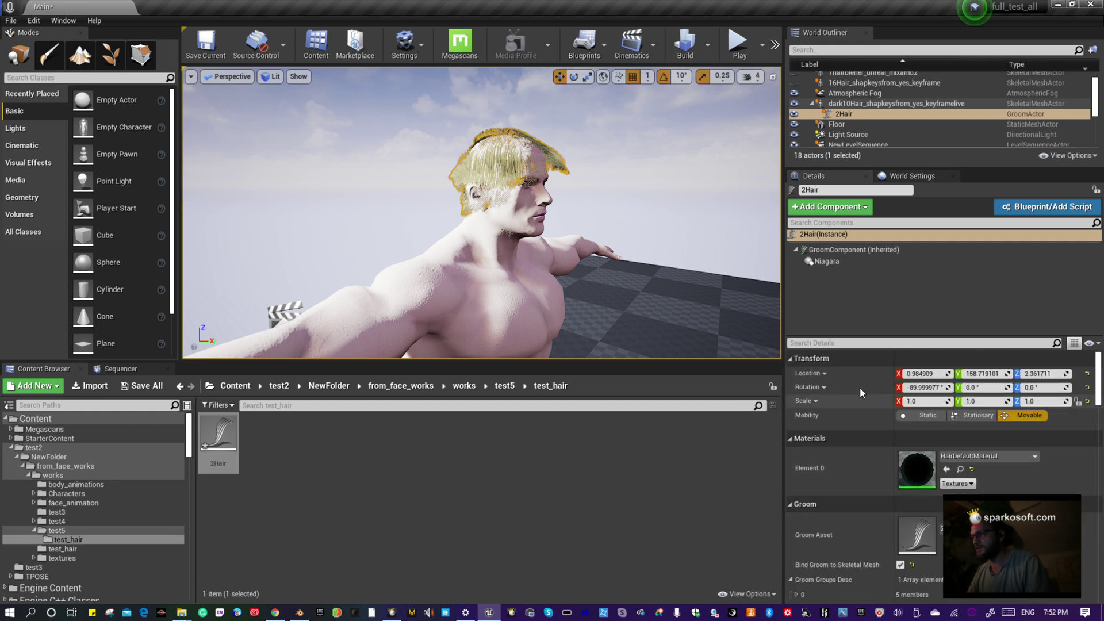
{"action": "left_click", "coordinate": [821, 251]}
{"action": "scroll", "coordinate": [857, 506], "scroll_direction": "down", "scroll_amount": 5}
{"action": "left_click", "coordinate": [903, 489]}
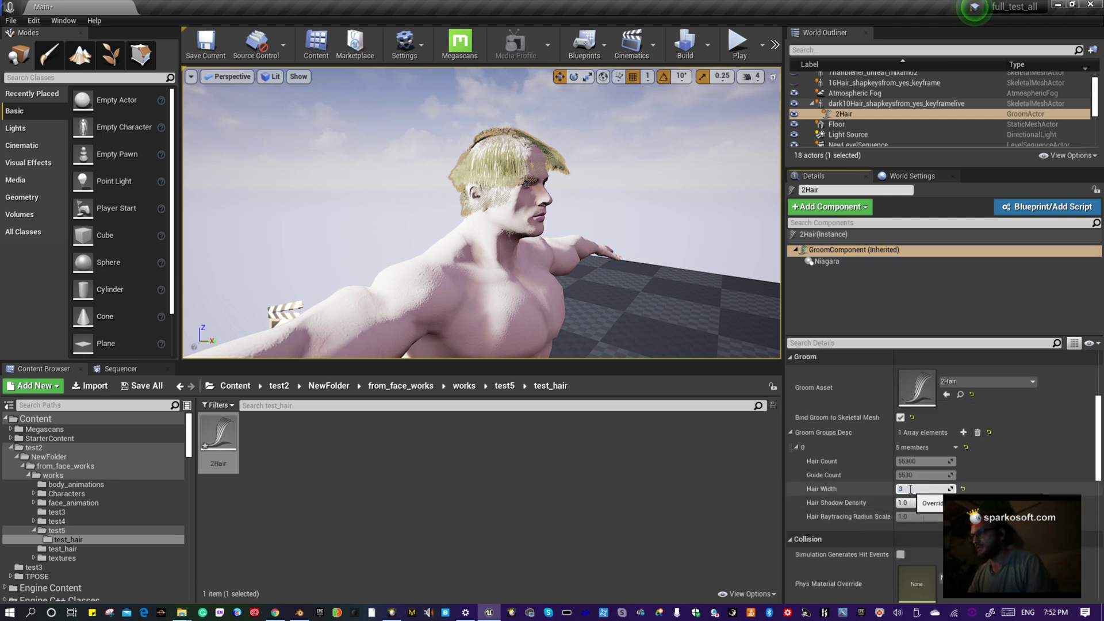
{"action": "type", "text": "1"}
{"action": "key", "text": "Return"}
{"action": "left_click", "coordinate": [612, 295]}
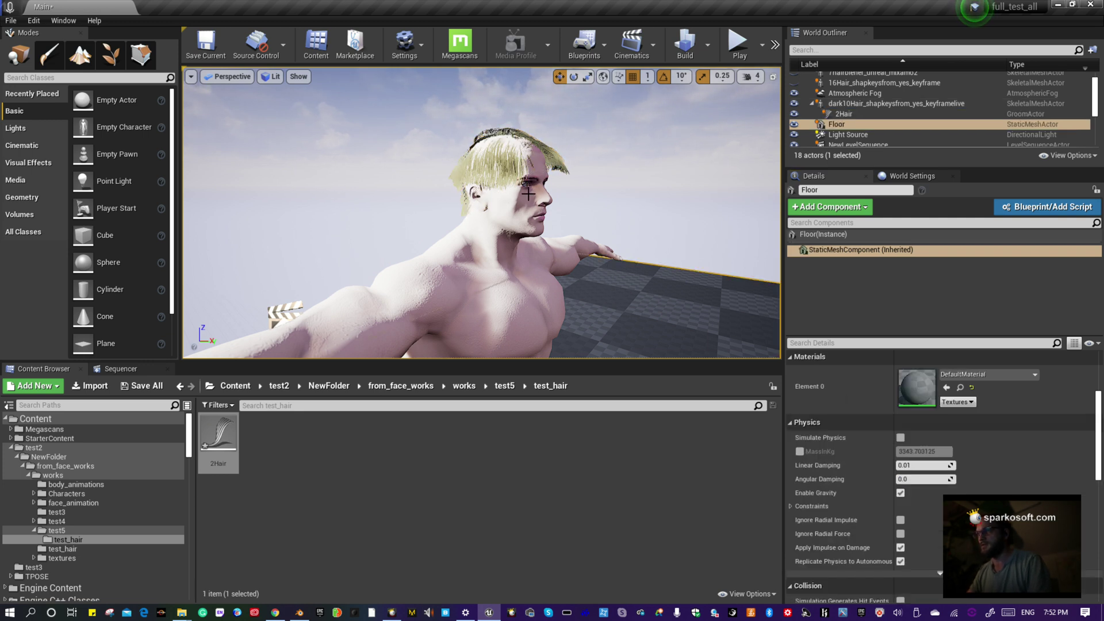
- Review 2Hair's transform, groom, physics and collision properties, including Linear Damping and the GroomComponent's Hair Width
{"action": "left_click", "coordinate": [513, 171]}
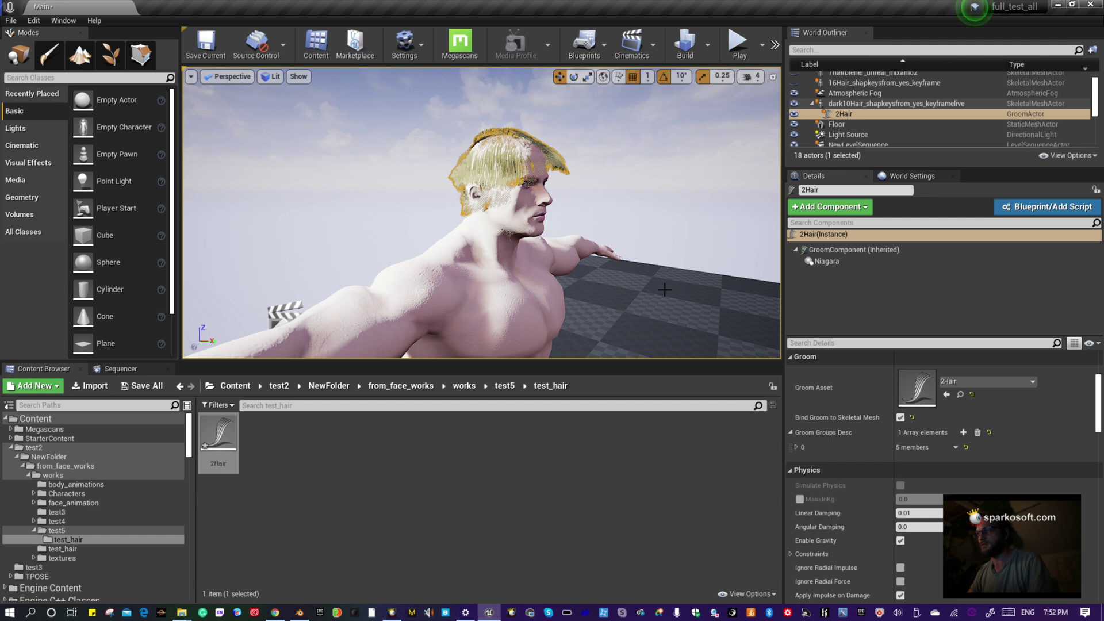
{"action": "left_click", "coordinate": [122, 371]}
{"action": "left_click", "coordinate": [63, 369]}
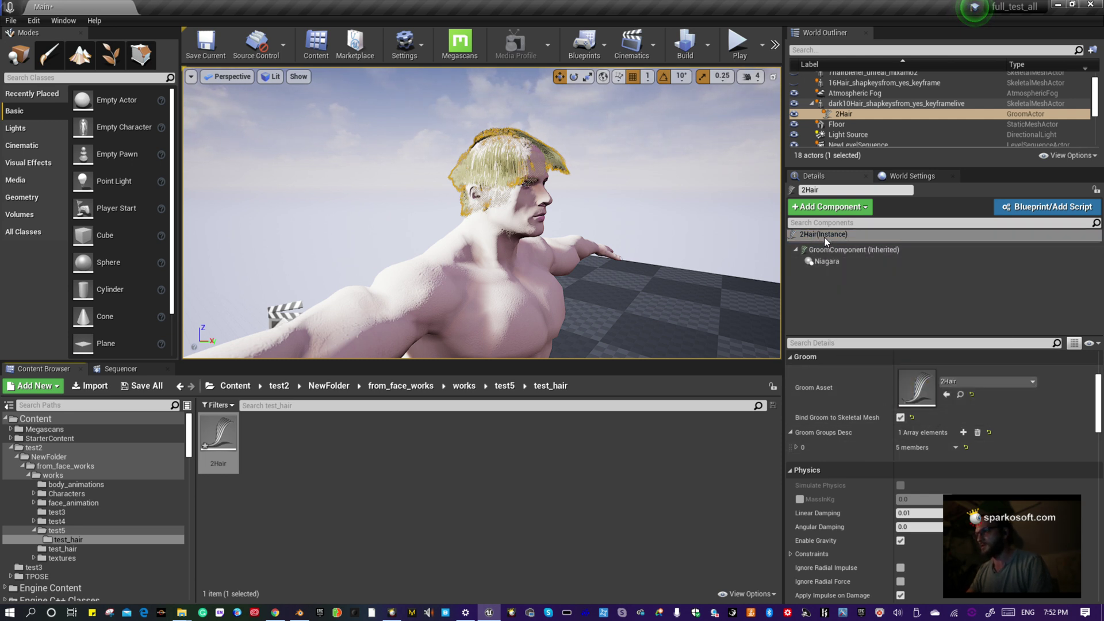
{"action": "scroll", "coordinate": [892, 454], "scroll_direction": "down", "scroll_amount": 3}
{"action": "scroll", "coordinate": [888, 448], "scroll_direction": "up", "scroll_amount": 7}
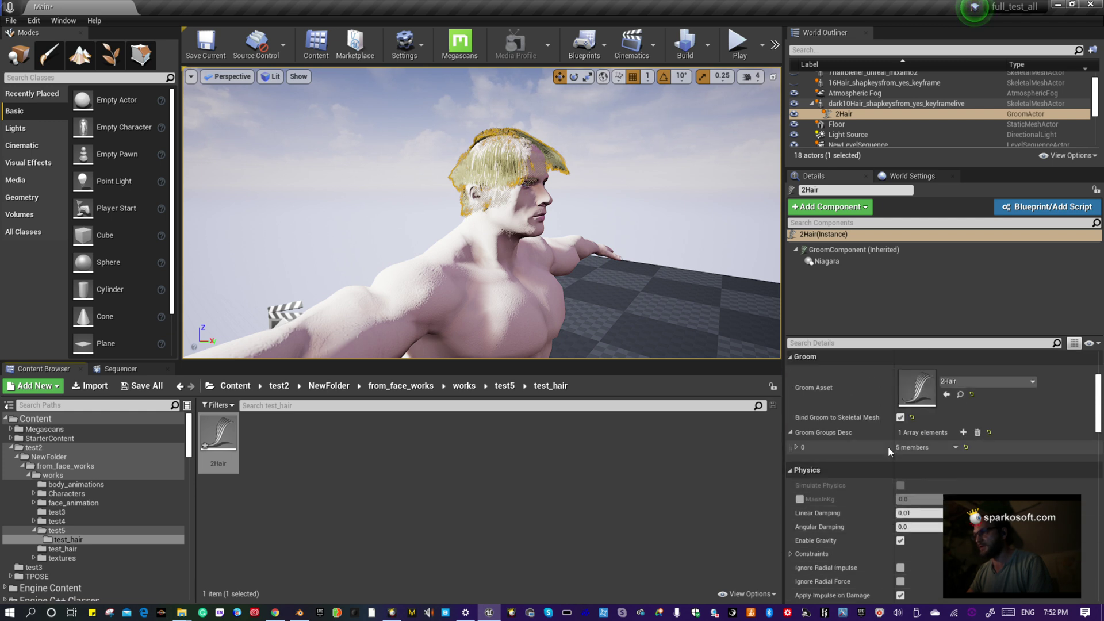
{"action": "scroll", "coordinate": [889, 447], "scroll_direction": "down", "scroll_amount": 7}
{"action": "scroll", "coordinate": [887, 444], "scroll_direction": "down", "scroll_amount": 8}
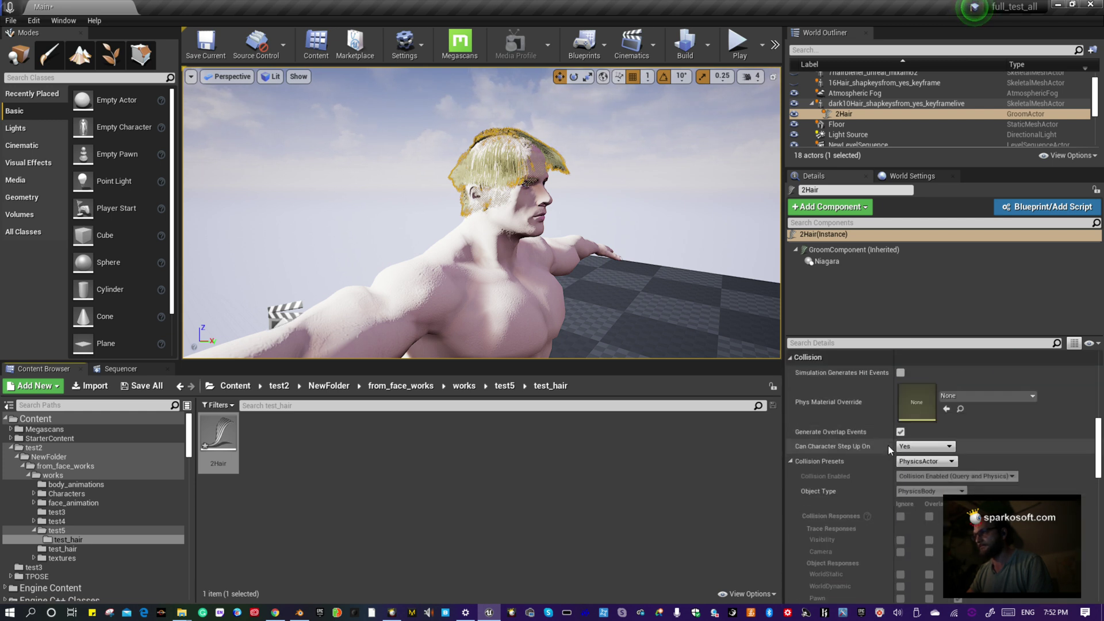
{"action": "scroll", "coordinate": [890, 455], "scroll_direction": "up", "scroll_amount": 15}
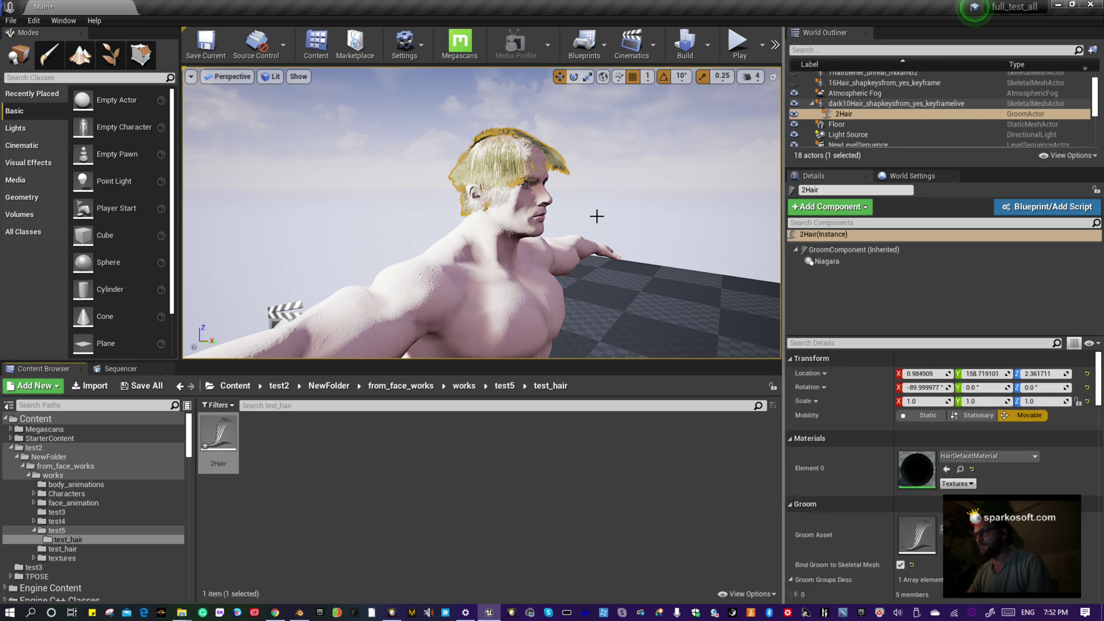
{"action": "scroll", "coordinate": [880, 460], "scroll_direction": "down", "scroll_amount": 5}
{"action": "left_click", "coordinate": [913, 514]}
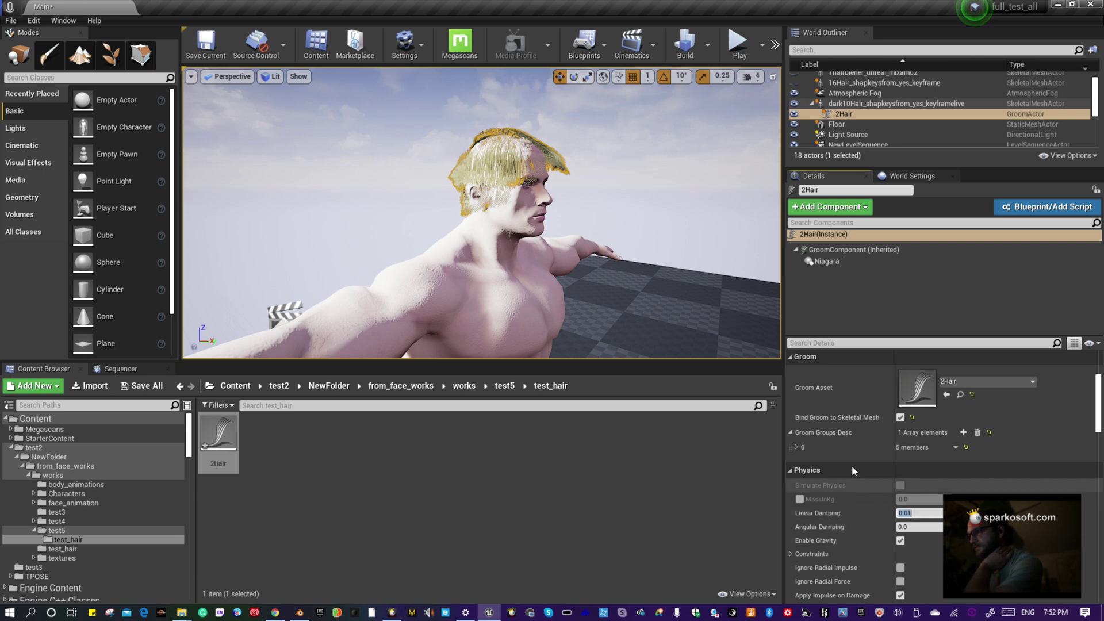
{"action": "left_click", "coordinate": [837, 250]}
{"action": "left_click", "coordinate": [907, 489]}
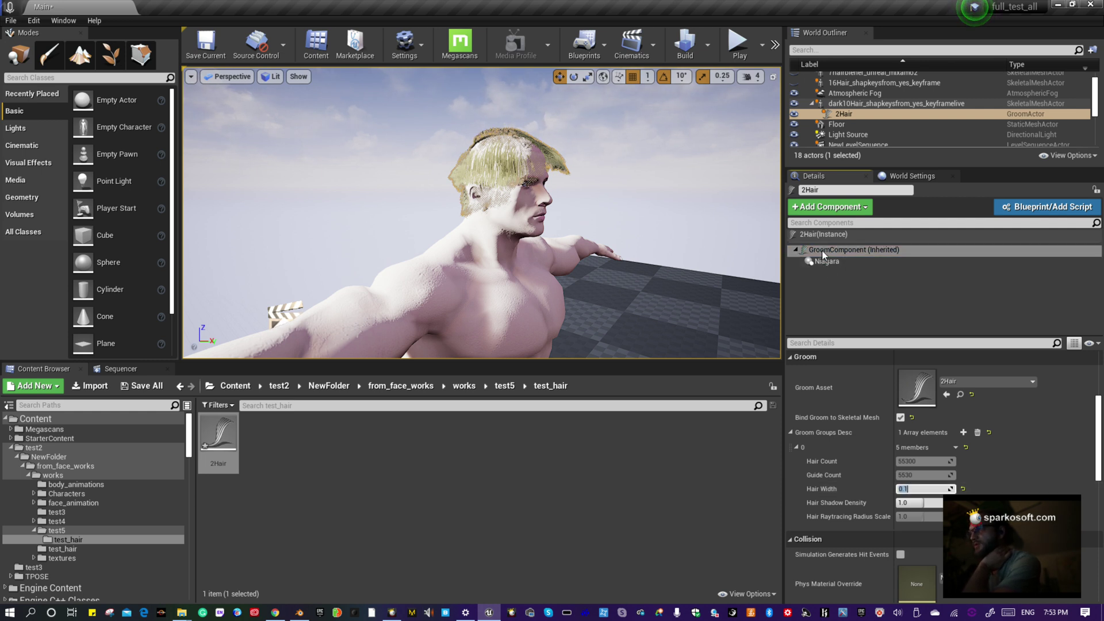
- Turn off Bind Groom to Skeletal Mesh for 2Hair and inspect the hair from the side
{"action": "left_click", "coordinate": [814, 236]}
{"action": "scroll", "coordinate": [868, 507], "scroll_direction": "up", "scroll_amount": 4}
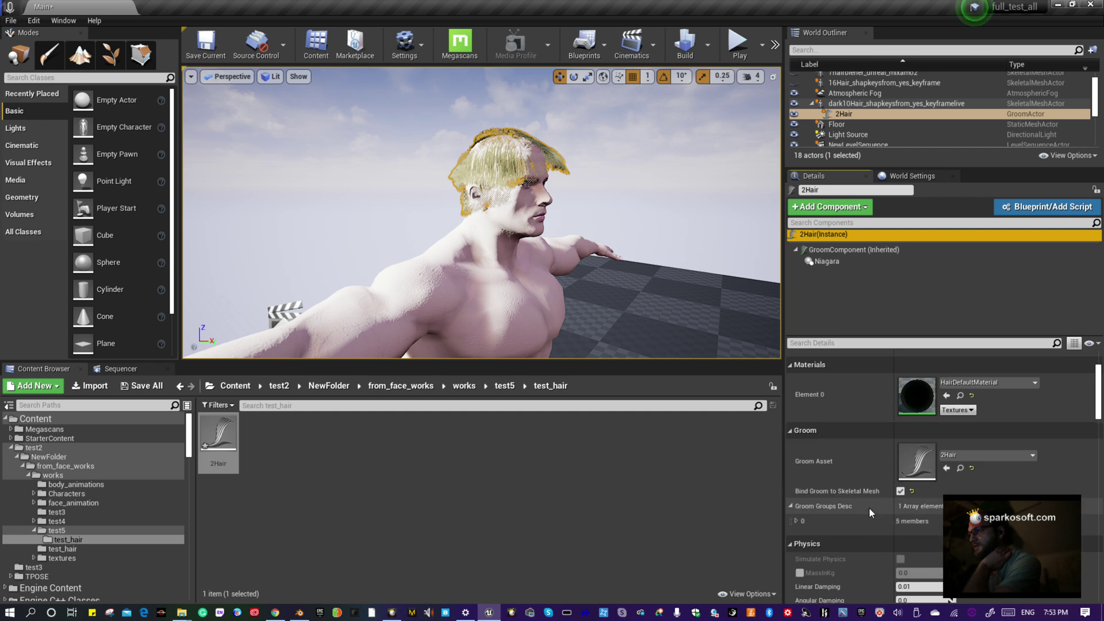
{"action": "left_click", "coordinate": [900, 546]}
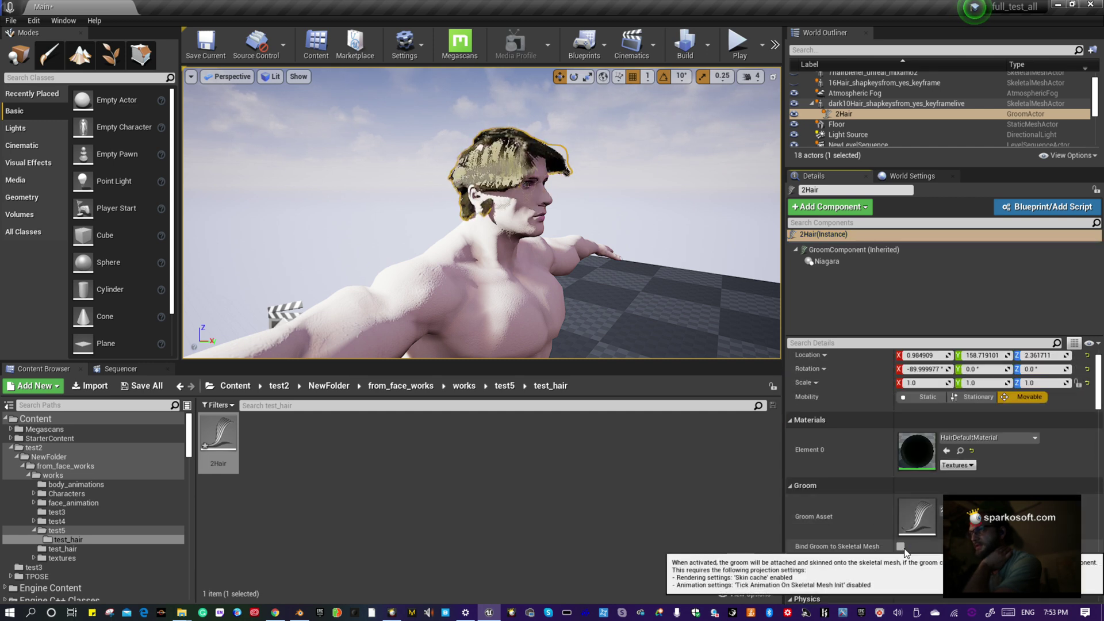
{"action": "left_click", "coordinate": [604, 201]}
{"action": "left_click_drag", "start_coordinate": [662, 203], "coordinate": [604, 233]}
{"action": "key", "text": "e"}
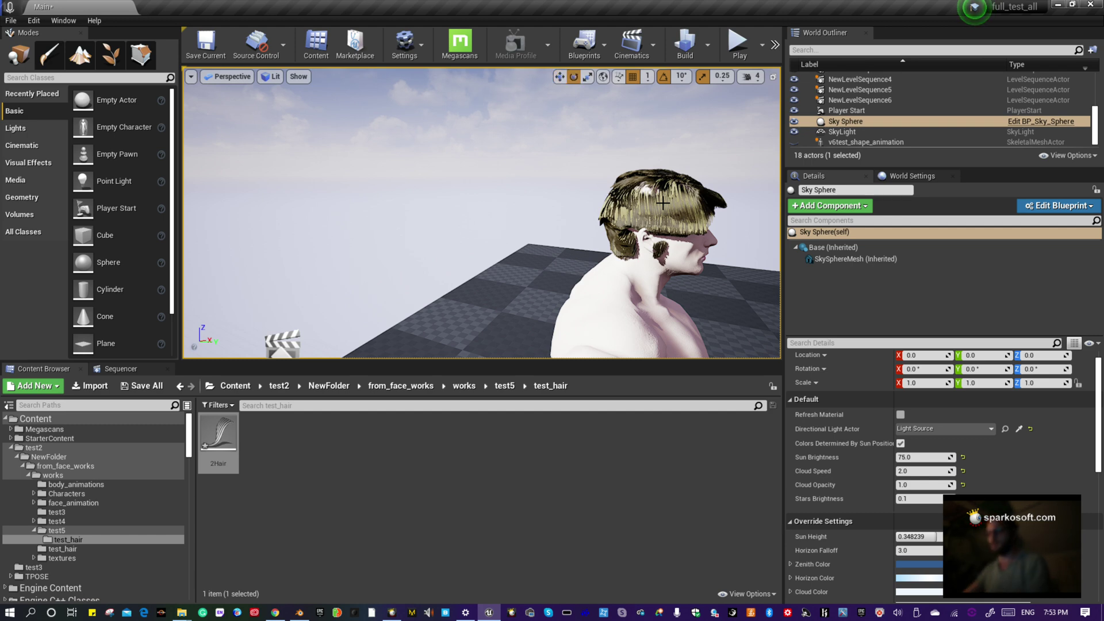
- Select the 2Hair groom on the character's head and lower its Y location to about 158.72
{"action": "right_click_drag", "start_coordinate": [603, 233], "coordinate": [710, 280]}
{"action": "left_click", "coordinate": [520, 220]}
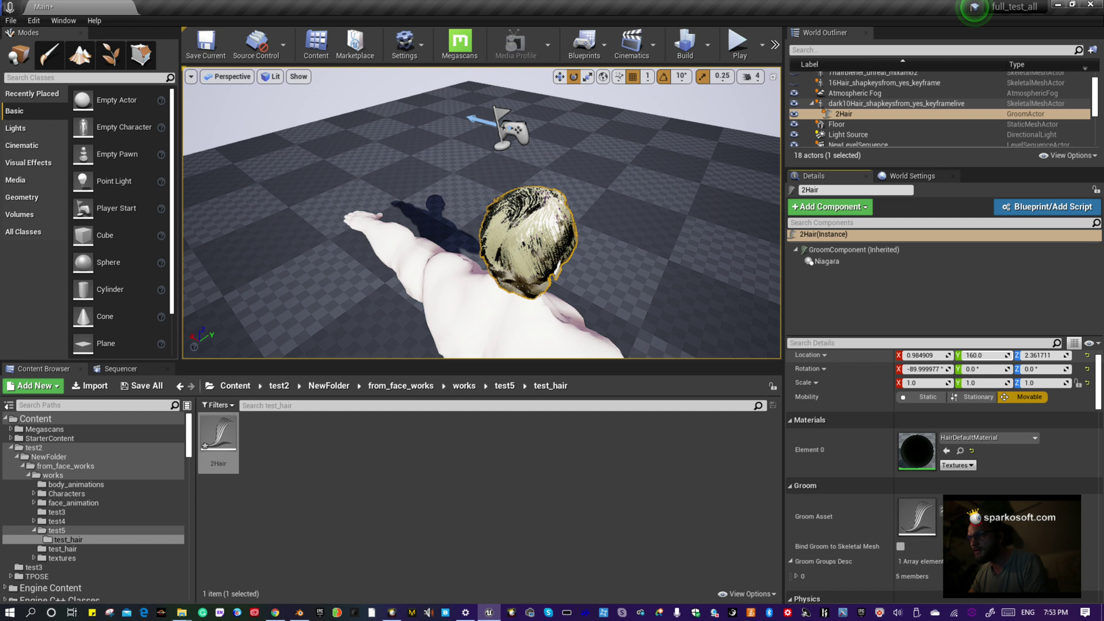
{"action": "left_click_drag", "start_coordinate": [975, 355], "coordinate": [966, 359]}
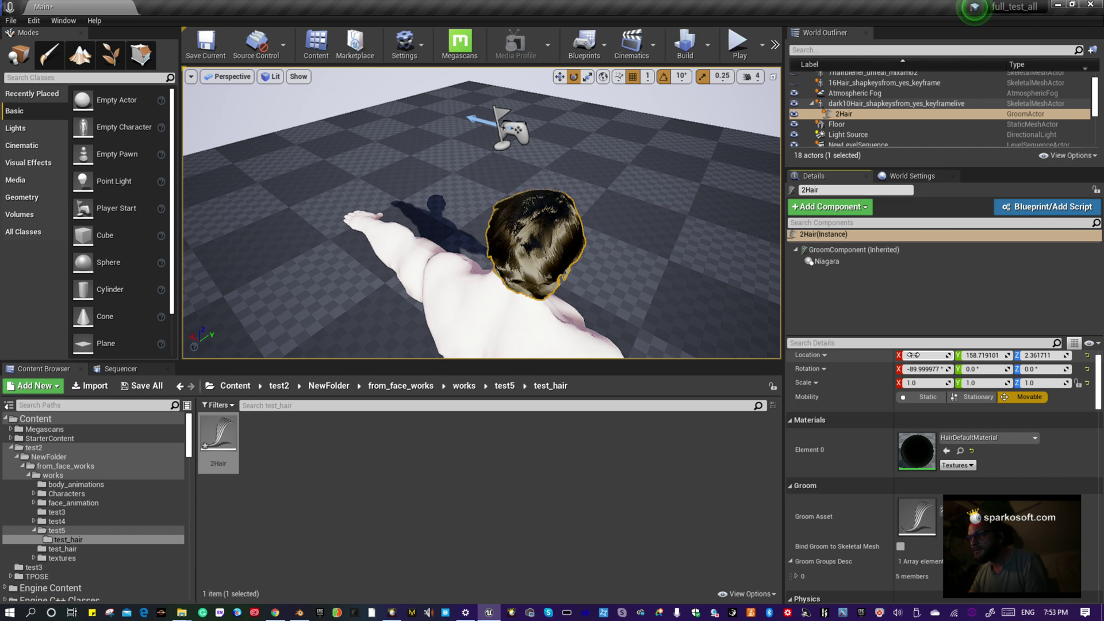
- Try X locations of 5.0 and 1.5 for 2Hair, checking the fit on the head from both sides
{"action": "left_click_drag", "start_coordinate": [674, 298], "coordinate": [463, 314], "text": "alt"}
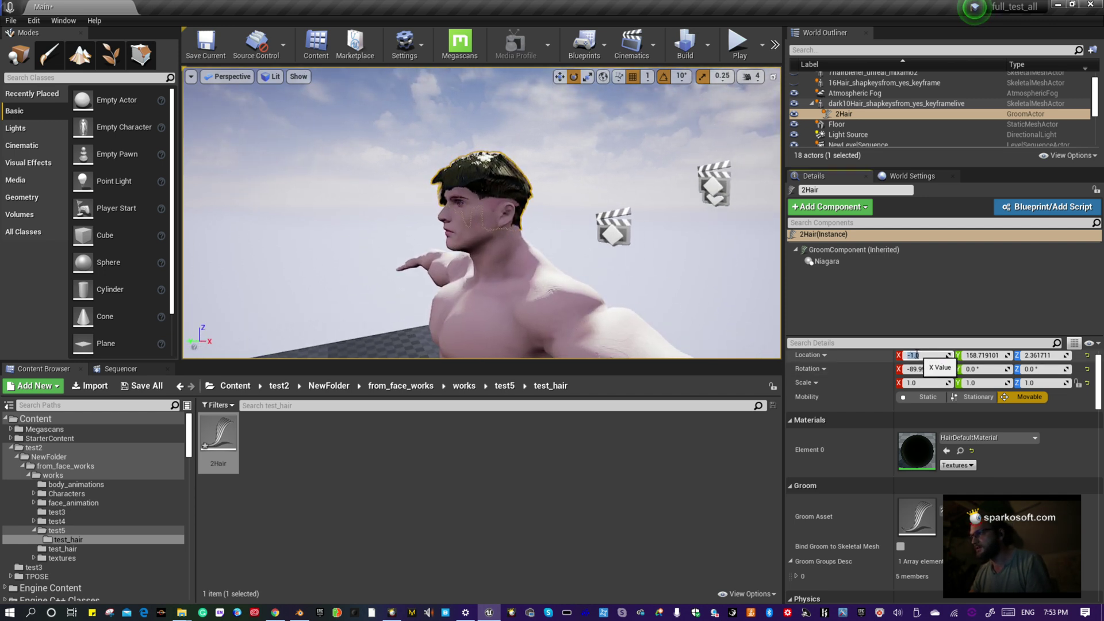
{"action": "type", "text": "3"}
{"action": "key", "text": "Return"}
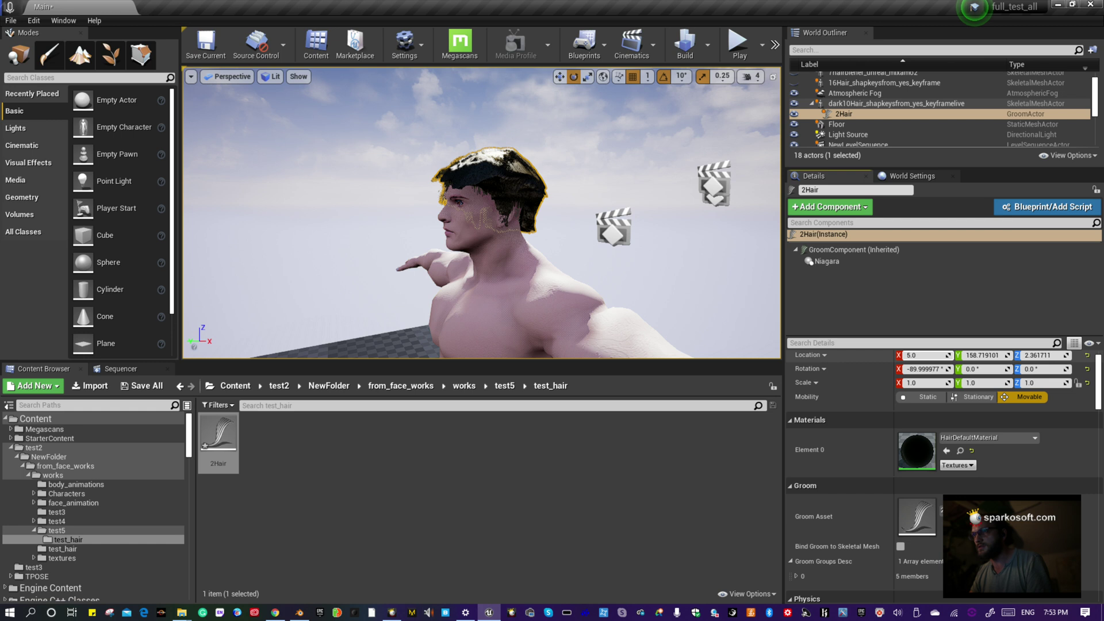
{"action": "left_click_drag", "start_coordinate": [924, 355], "coordinate": [914, 356]}
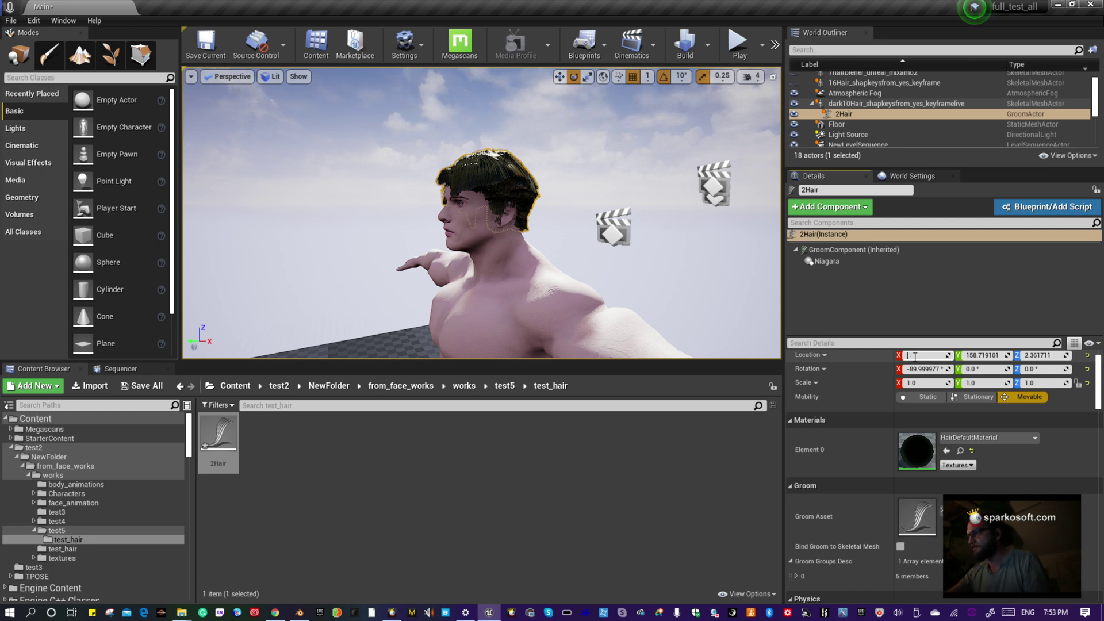
{"action": "type", "text": "5"}
{"action": "key", "text": "Return"}
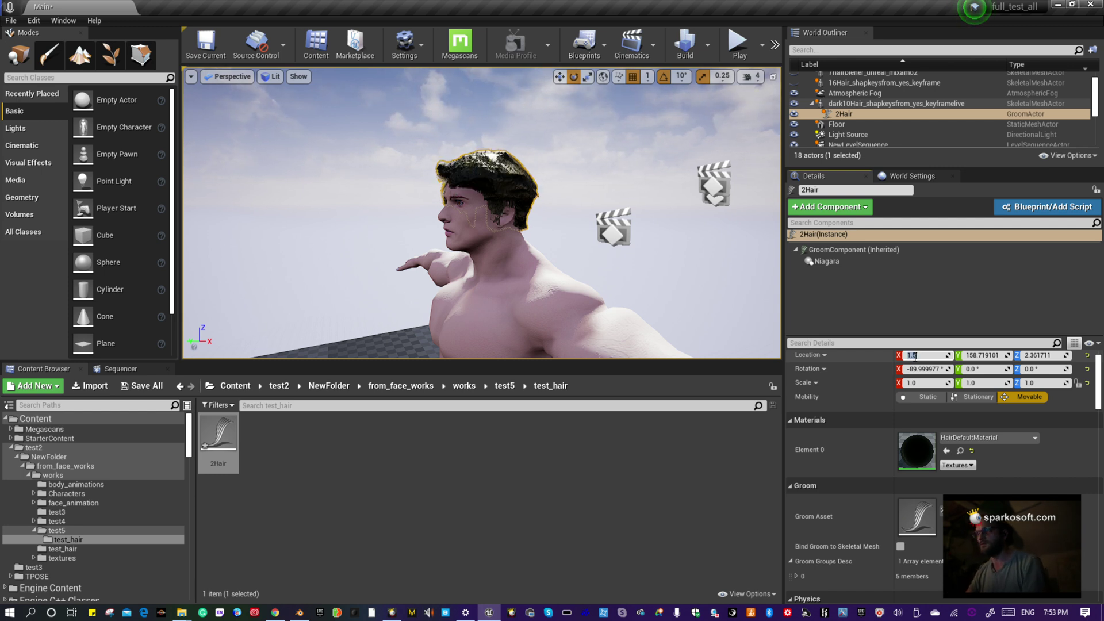
{"action": "right_click_drag", "start_coordinate": [655, 300], "coordinate": [748, 300]}
{"action": "right_click_drag", "start_coordinate": [482, 213], "coordinate": [460, 206]}
{"action": "right_click_drag", "start_coordinate": [690, 325], "coordinate": [719, 353]}
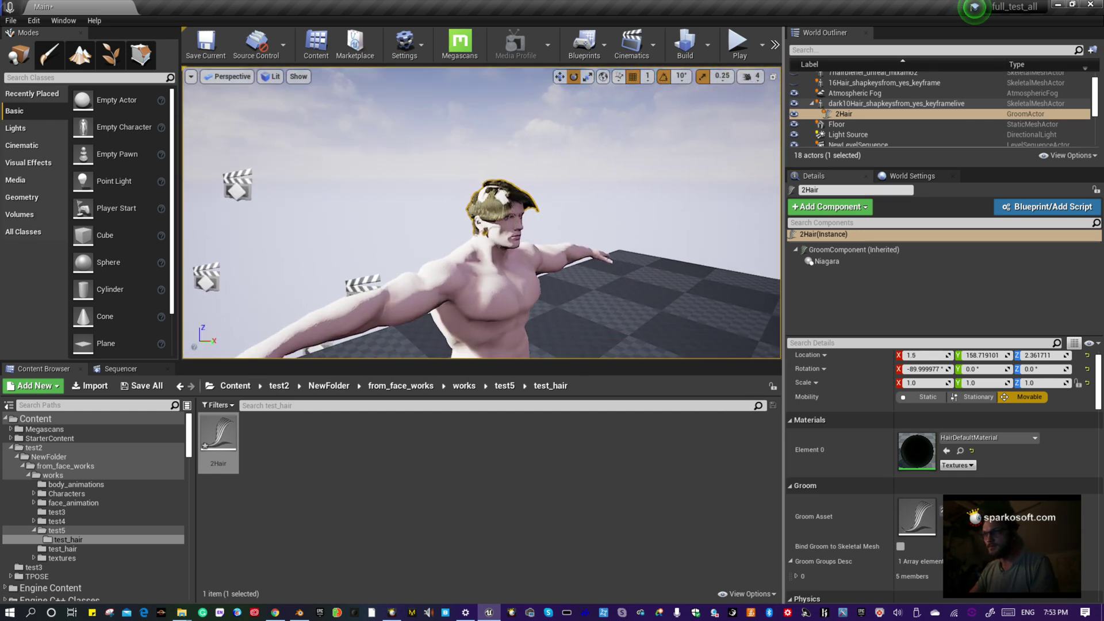
- Try an X location of 0.7 for 2Hair and inspect the hair from the side and back
{"action": "mouse_move", "coordinate": [911, 356]}
{"action": "left_mouse_down"}
{"action": "mouse_move", "coordinate": [922, 356]}
{"action": "mouse_move", "coordinate": [910, 355]}
{"action": "left_mouse_up"}
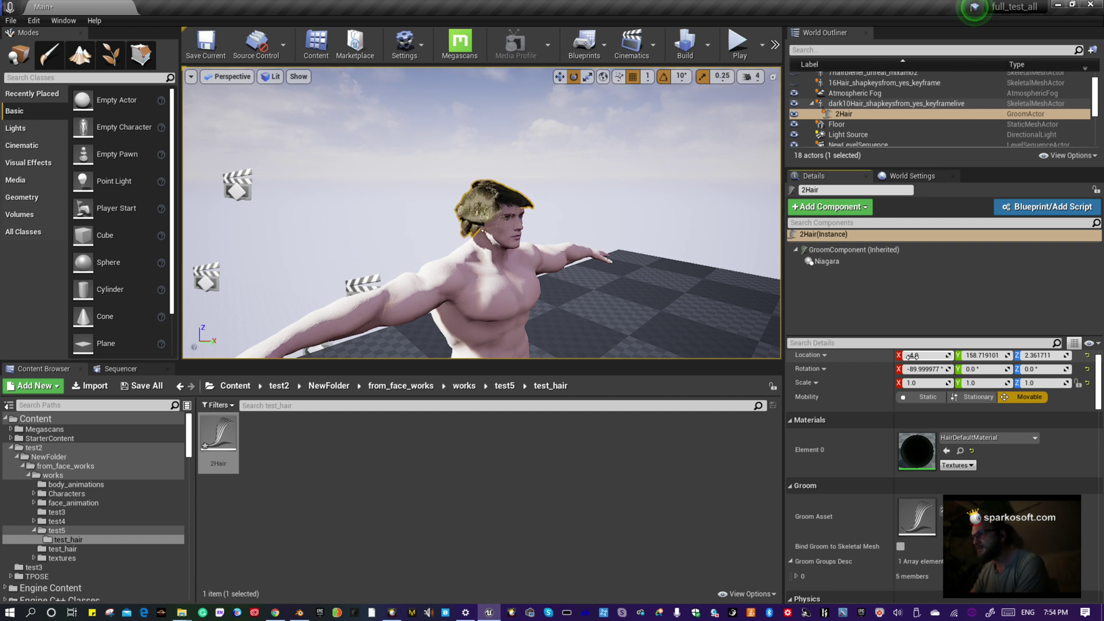
{"action": "key", "text": "Return"}
{"action": "right_click_drag", "start_coordinate": [608, 253], "coordinate": [713, 254]}
{"action": "right_click_drag", "start_coordinate": [640, 234], "coordinate": [672, 234]}
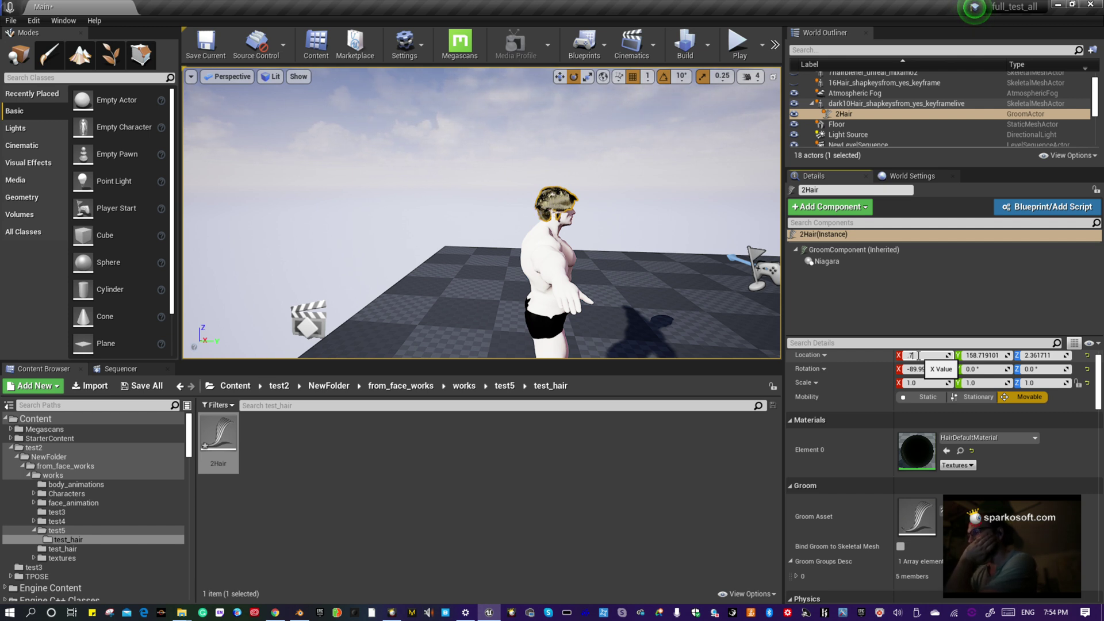
{"action": "right_click_drag", "start_coordinate": [566, 221], "coordinate": [460, 222]}
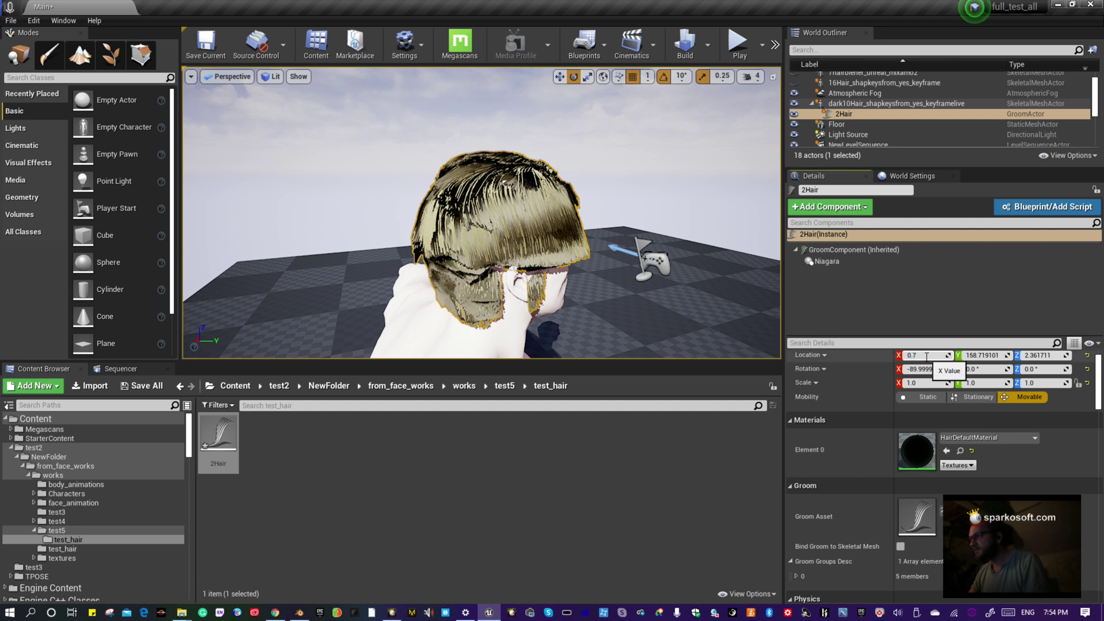
- Set 2Hair's X location to 0.65 and check the hair's fit from the front
{"action": "type", "text": "5"}
{"action": "key", "text": "Return"}
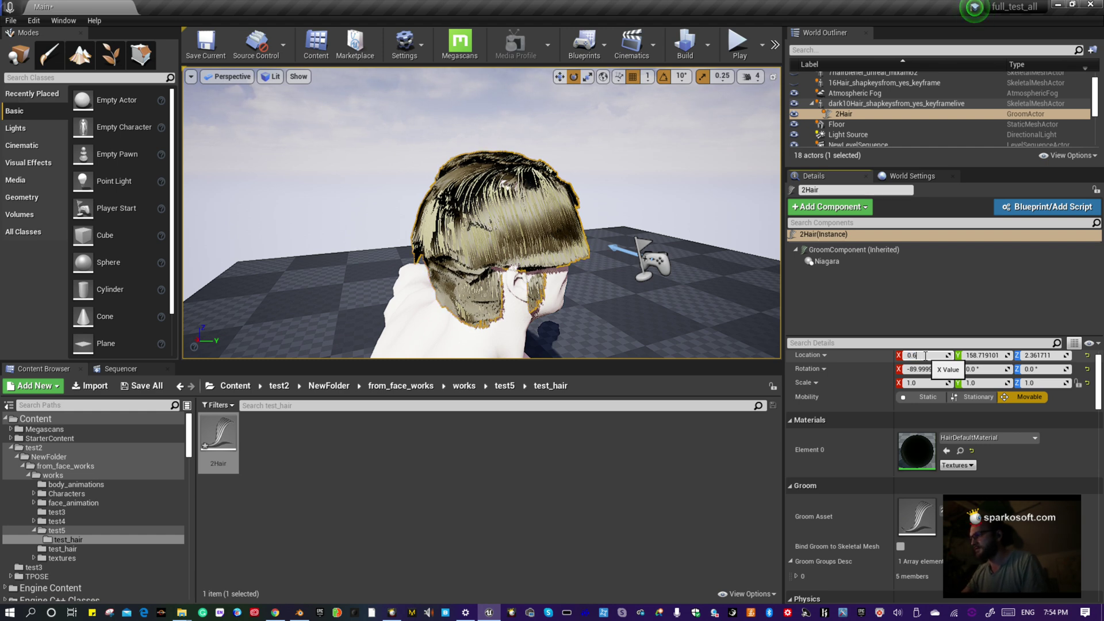
{"action": "key", "text": "Return"}
{"action": "right_click_drag", "start_coordinate": [644, 242], "coordinate": [770, 245]}
{"action": "right_click_drag", "start_coordinate": [483, 230], "coordinate": [517, 220]}
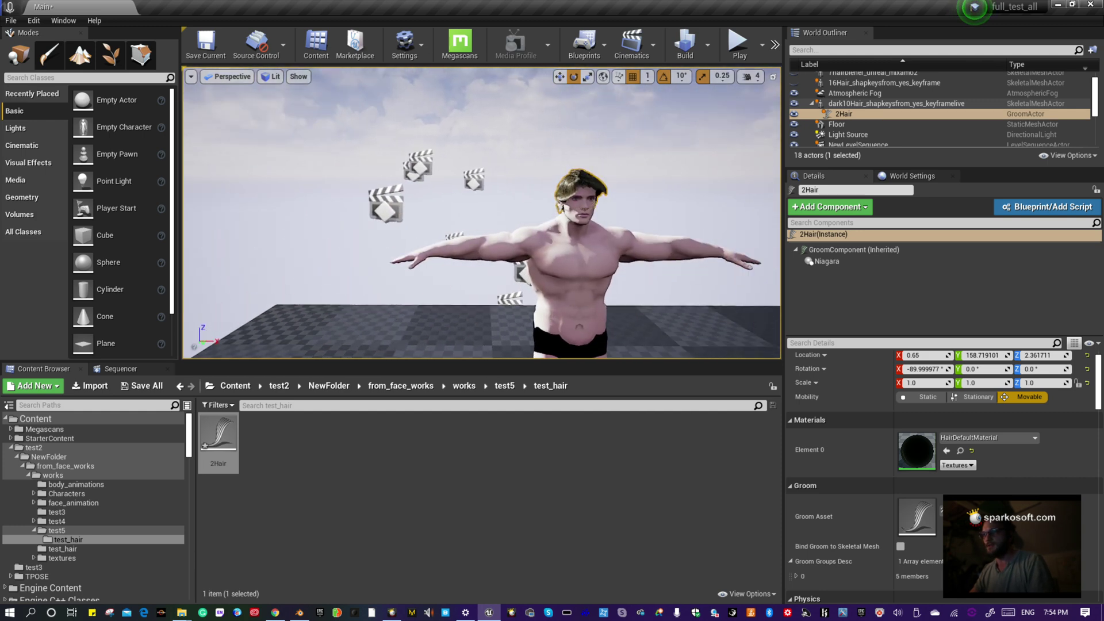
- Select the character and create a new level sequence saved as NewLevelSequence7 in the Content folder
{"action": "left_click", "coordinate": [605, 249]}
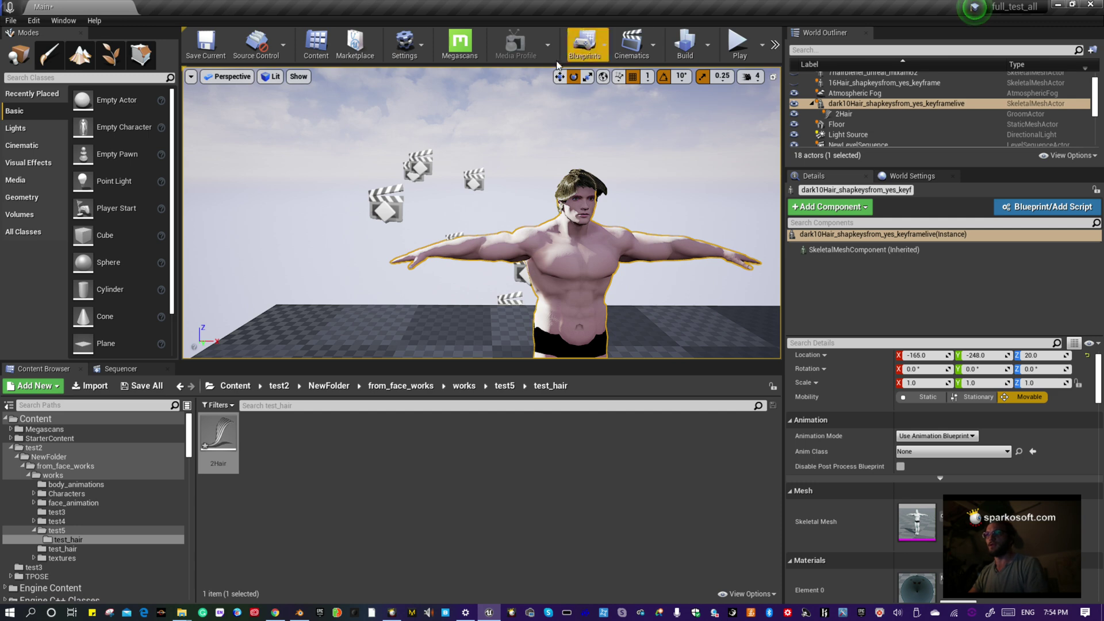
{"action": "left_click", "coordinate": [649, 50]}
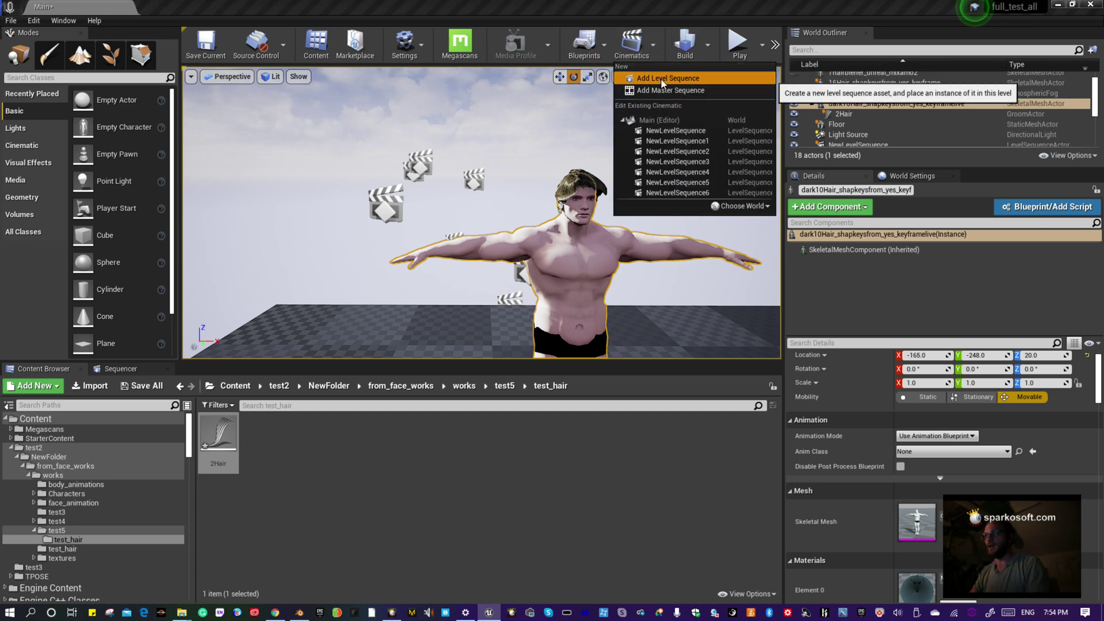
{"action": "left_click", "coordinate": [660, 79]}
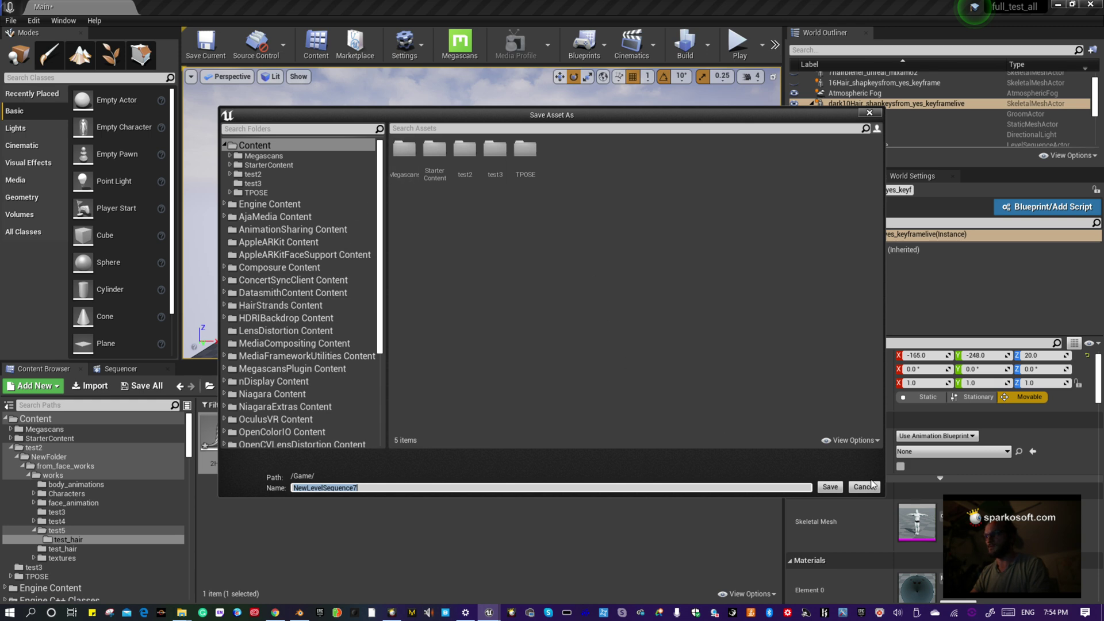
{"action": "left_click", "coordinate": [830, 487]}
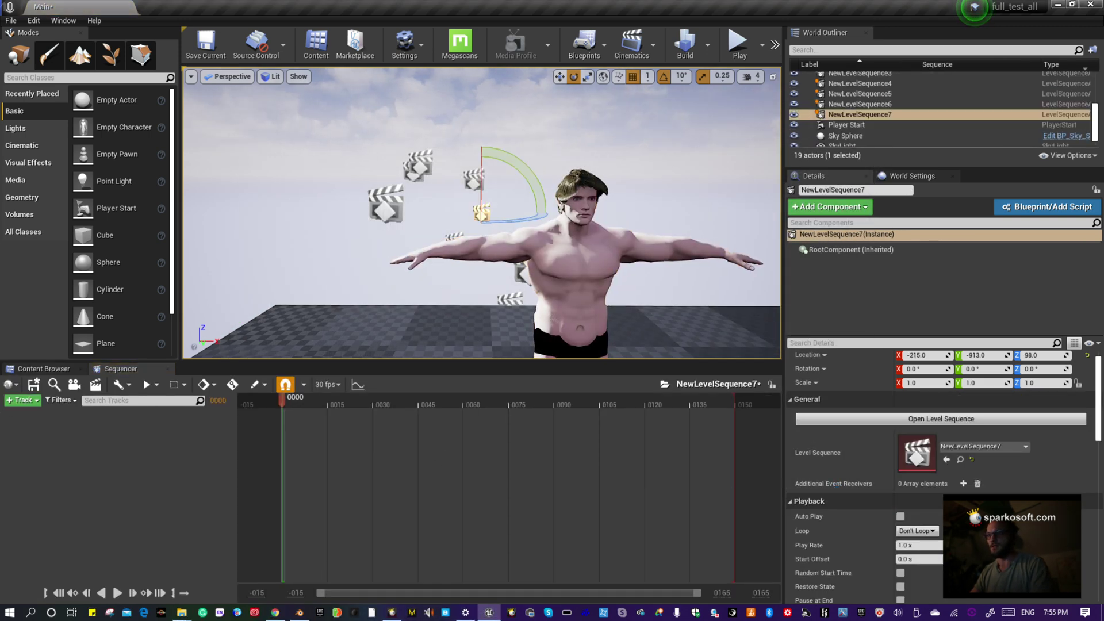
- Add the dark10Hair_shapkeysfrom_yes_keyframelive character as an actor track in NewLevelSequence7
{"action": "left_click", "coordinate": [566, 257]}
{"action": "left_click", "coordinate": [23, 400]}
{"action": "mouse_move", "coordinate": [75, 414]}
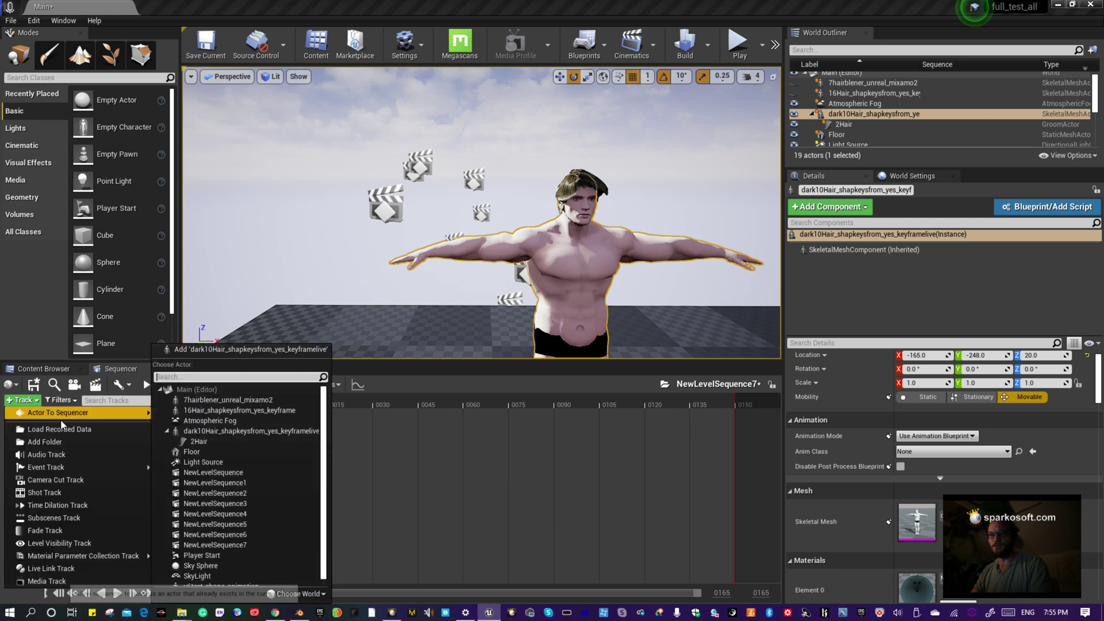
{"action": "left_click", "coordinate": [234, 351]}
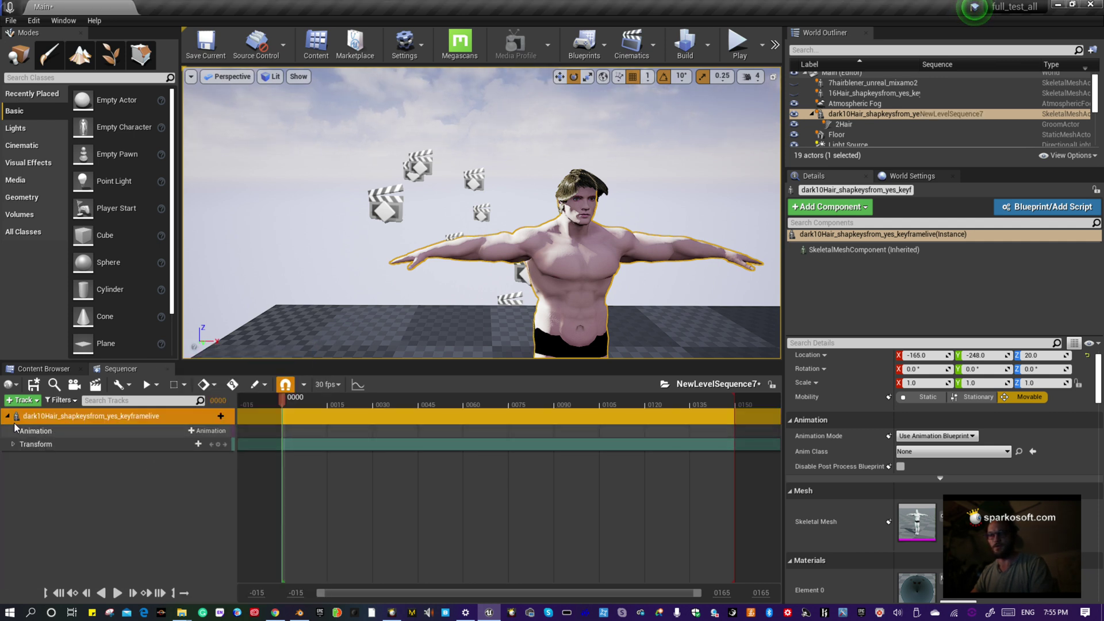
- Open the dark10Hair_shapkeysfrom_yes_keyframelive skeletal mesh from the test5 folder and show its animations in a maximized editor
{"action": "left_click", "coordinate": [208, 417]}
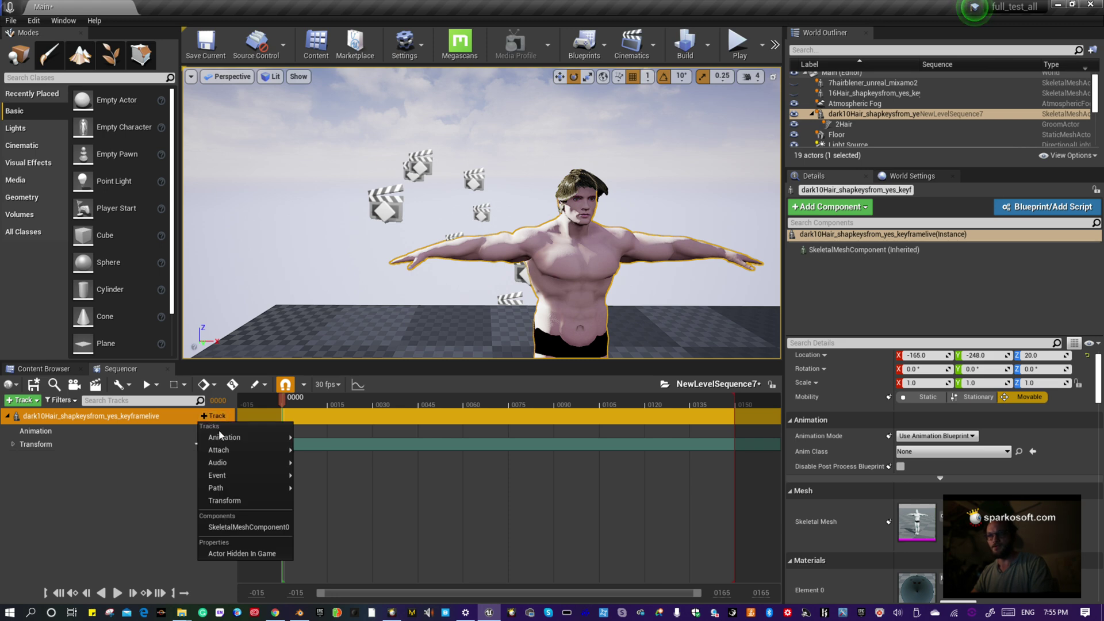
{"action": "mouse_move", "coordinate": [225, 438]}
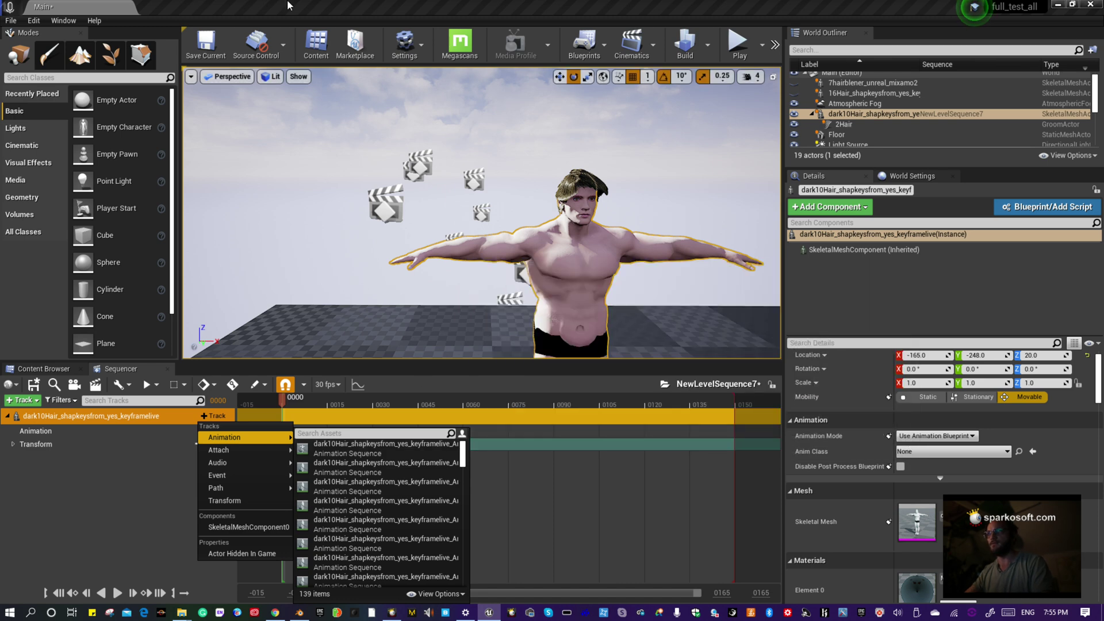
{"action": "left_click", "coordinate": [44, 369]}
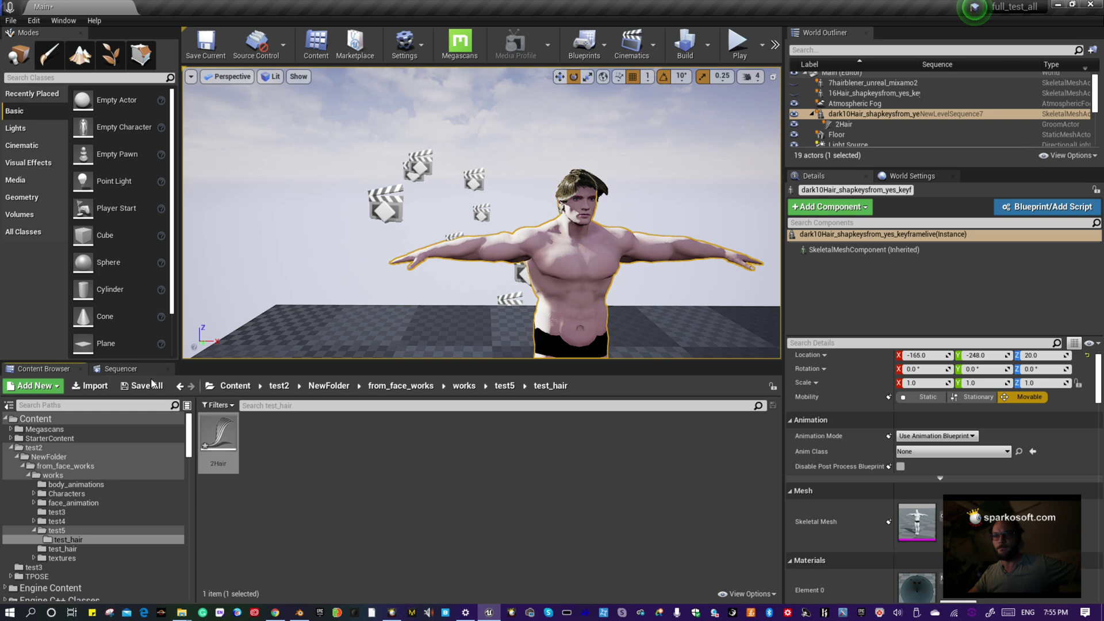
{"action": "left_click", "coordinate": [517, 392]}
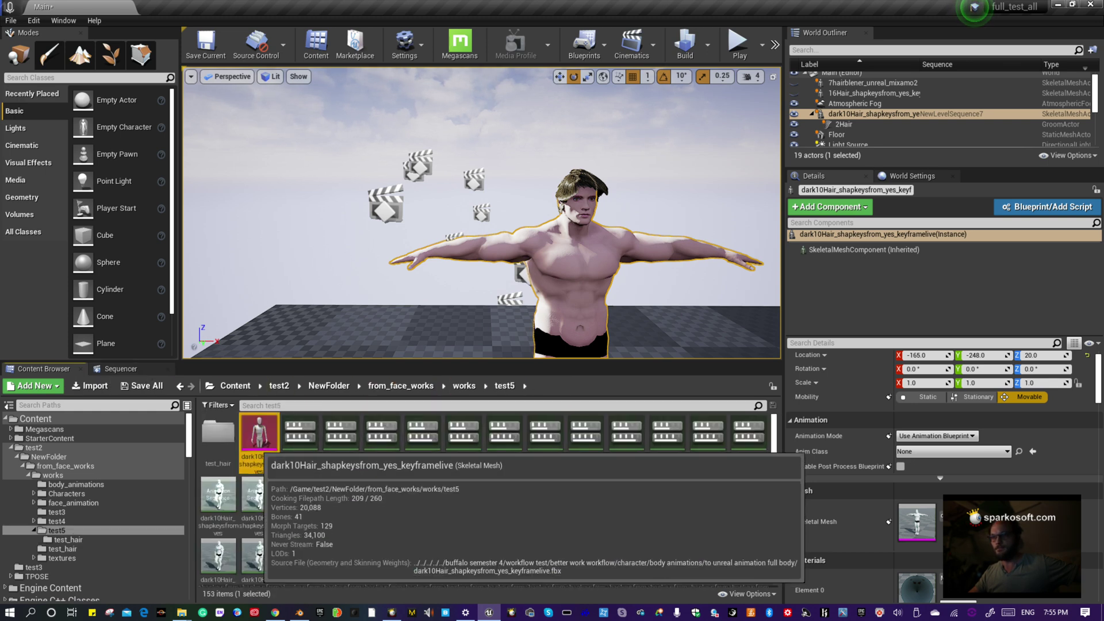
{"action": "double_click", "coordinate": [259, 437]}
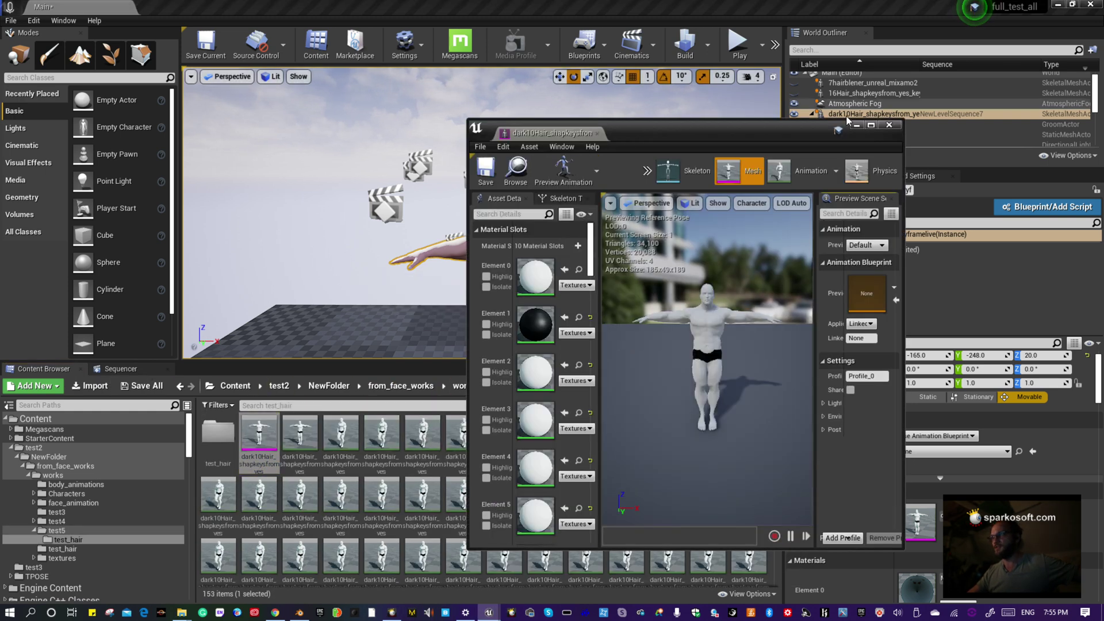
{"action": "left_click", "coordinate": [817, 180]}
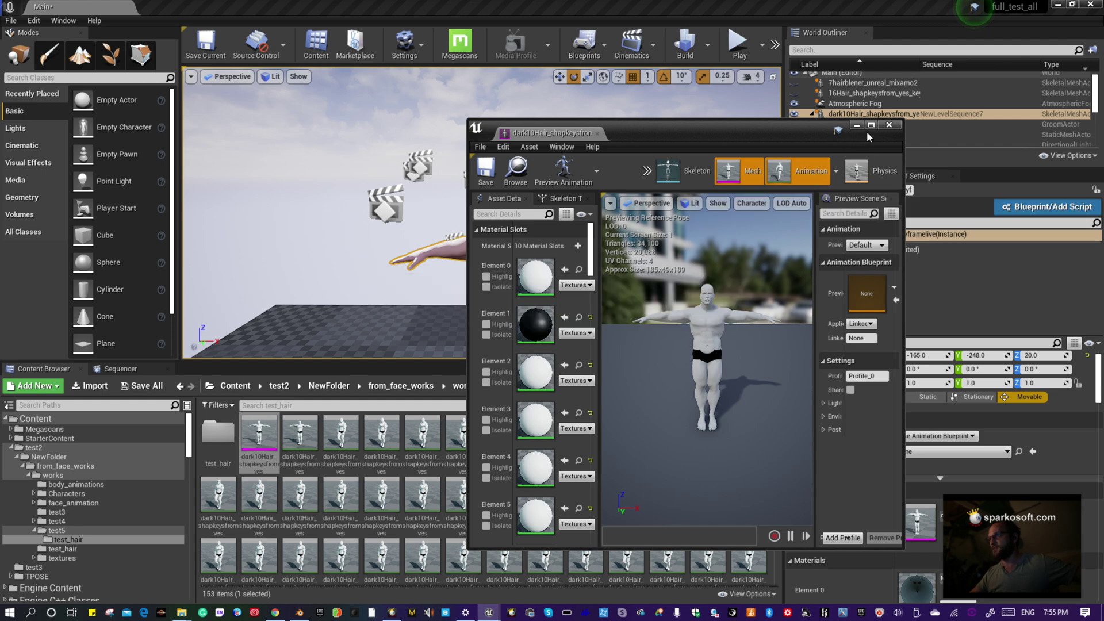
{"action": "left_click", "coordinate": [871, 126]}
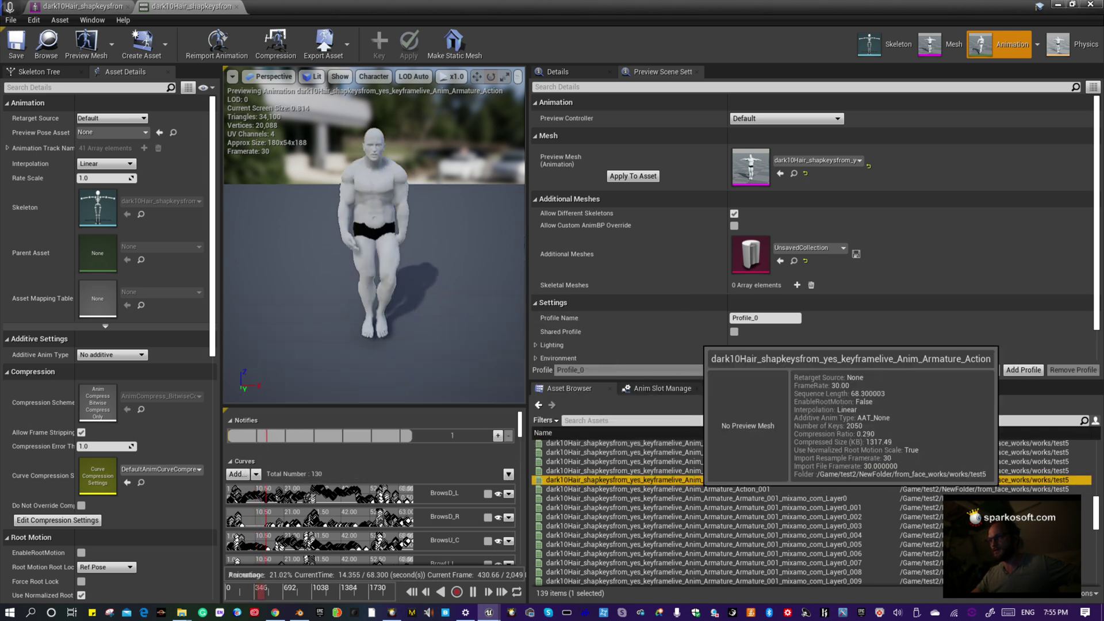
- Copy the asset name dark10Hair_shapkeysfrom_yes_keyframelive_Anim_Armature_Action and return to the level editor
{"action": "left_click", "coordinate": [702, 481]}
{"action": "right_click", "coordinate": [699, 482]}
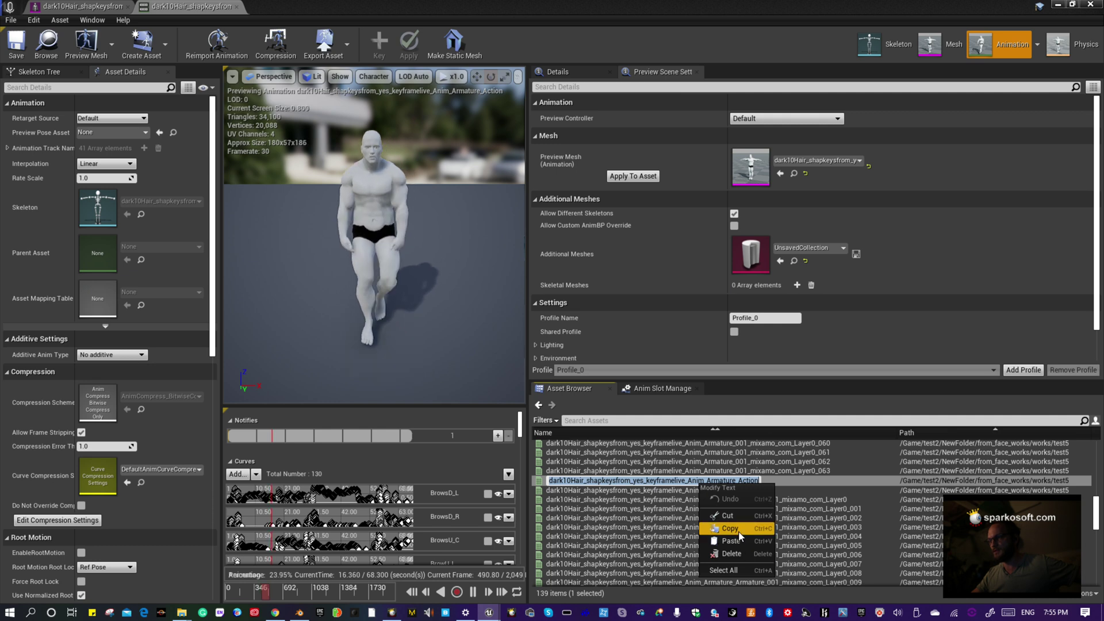
{"action": "left_click", "coordinate": [716, 524]}
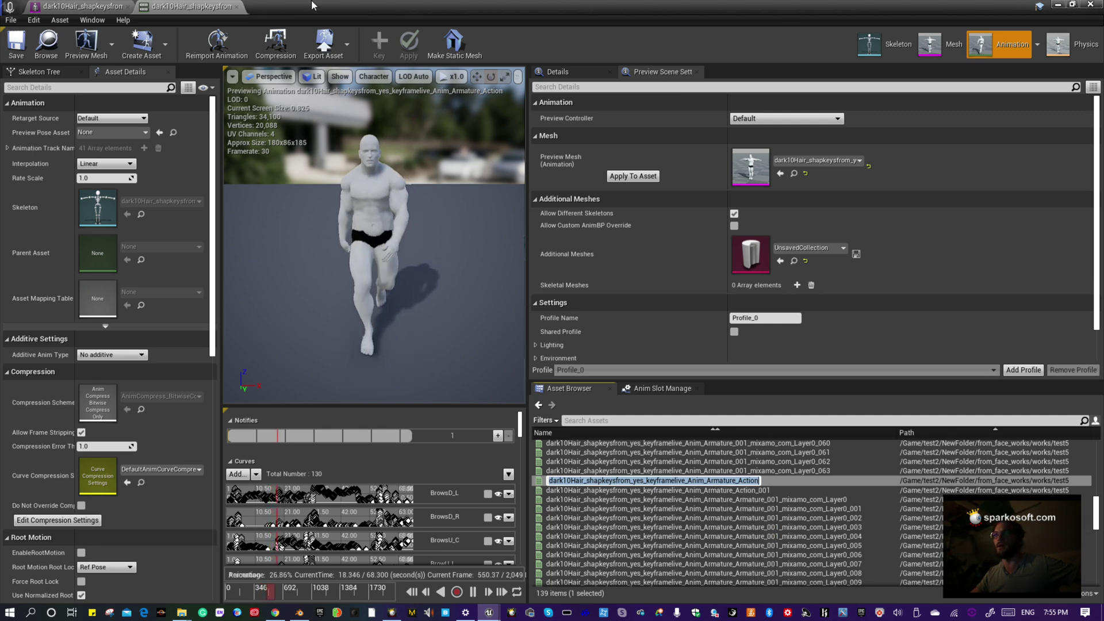
{"action": "left_click", "coordinate": [1059, 6]}
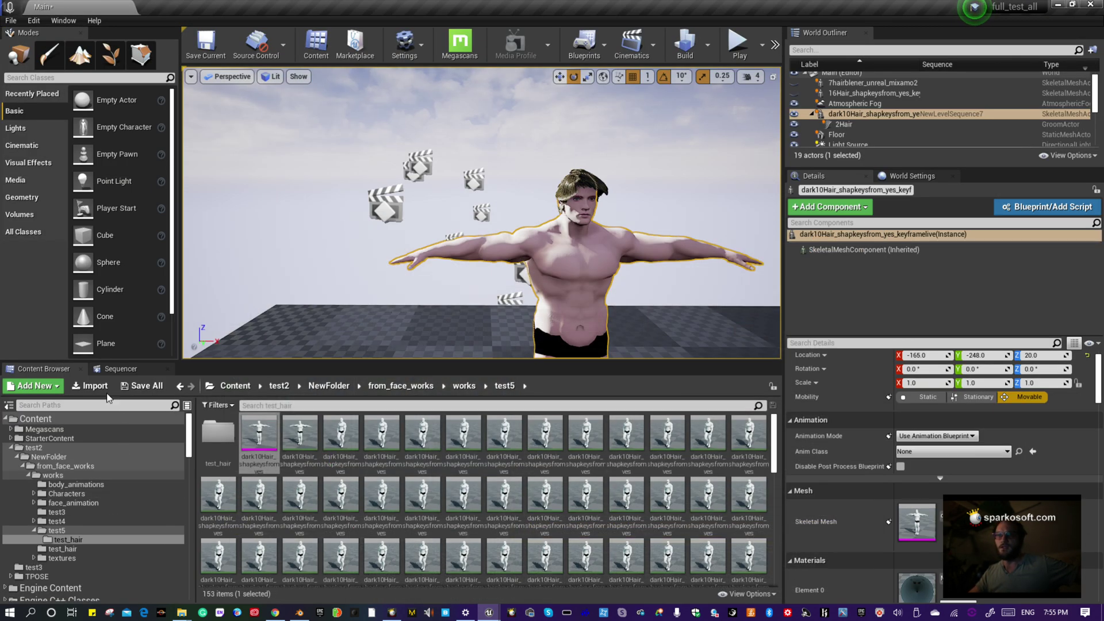
- Find the animation by the copied name and add dark10Hair_shapkeysfrom_yes_keyframelive_Anim_Armature_Action to the character's animation track
{"action": "left_click", "coordinate": [117, 370]}
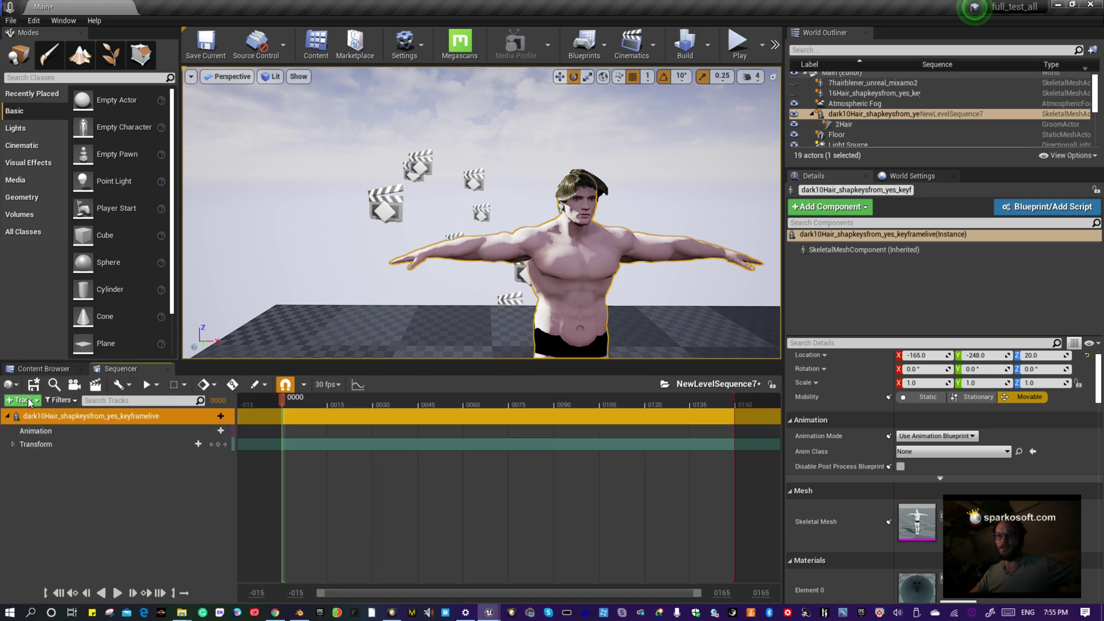
{"action": "left_click", "coordinate": [198, 432]}
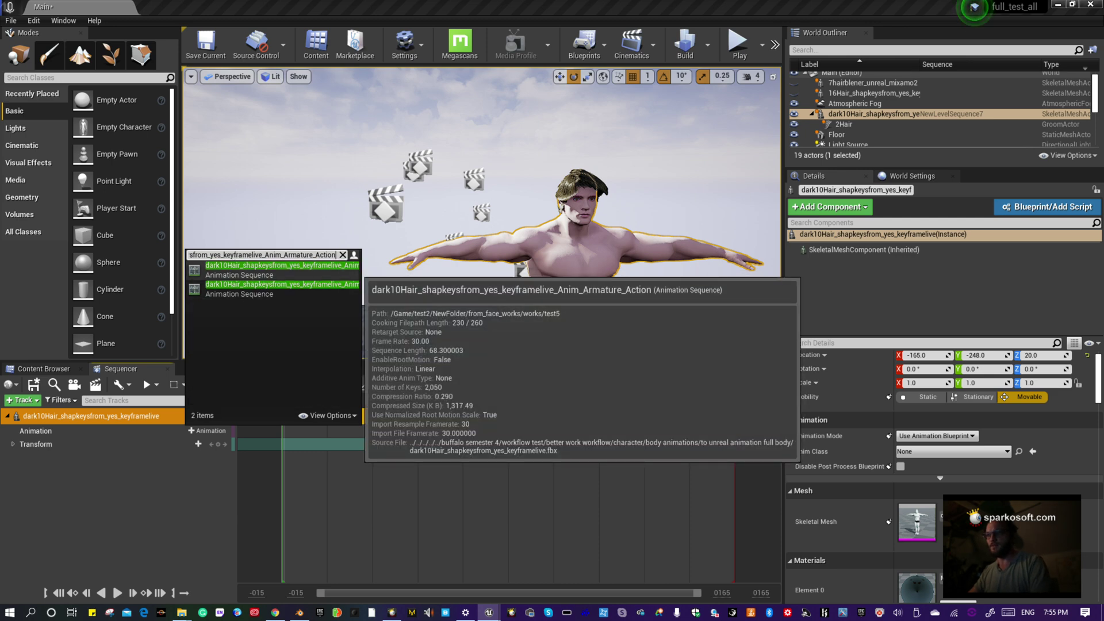
{"action": "left_click", "coordinate": [282, 270]}
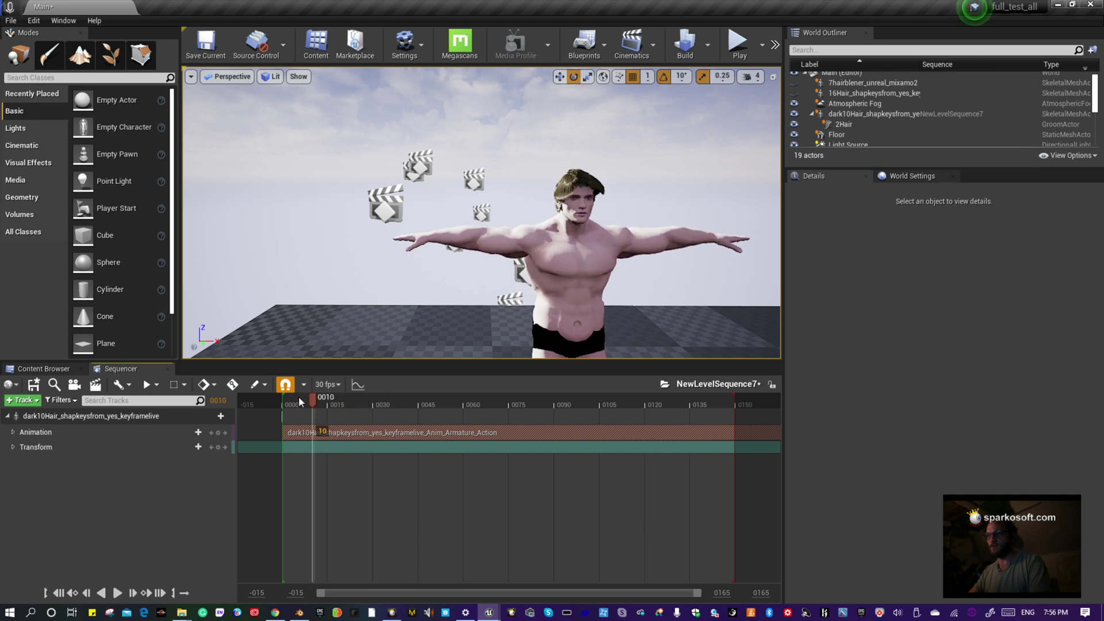
- Play the sequence and watch from closer up how the hair follows the character's movement
{"action": "mouse_move", "coordinate": [300, 402]}
{"action": "left_mouse_down"}
{"action": "mouse_move", "coordinate": [285, 402]}
{"action": "mouse_move", "coordinate": [300, 407]}
{"action": "left_mouse_up"}
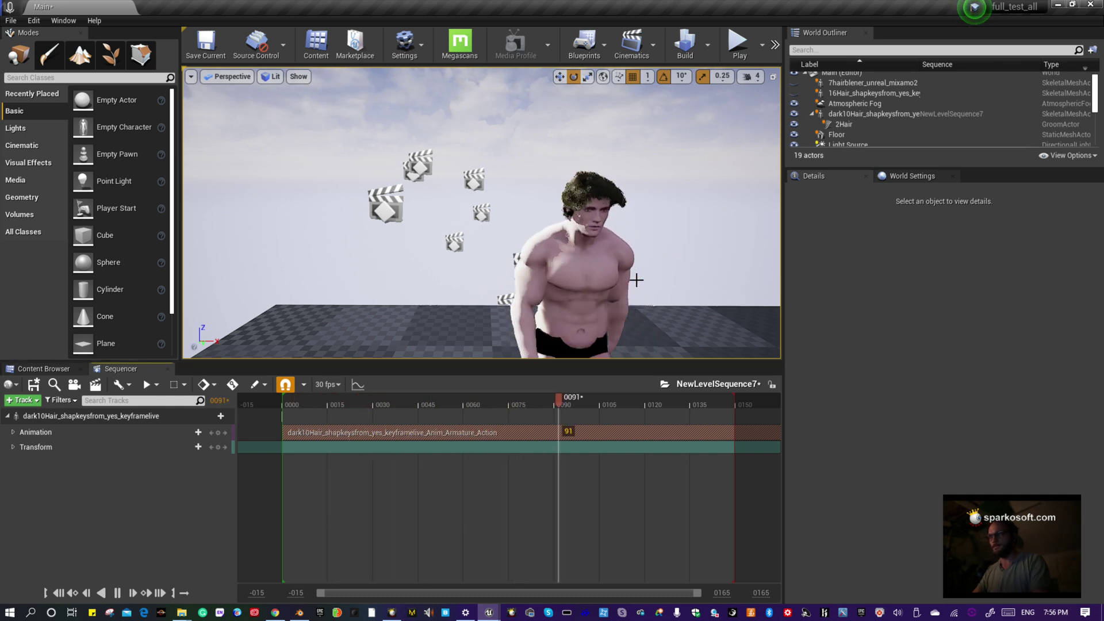
{"action": "right_click_drag", "start_coordinate": [642, 267], "coordinate": [671, 281]}
{"action": "key", "text": "w"}
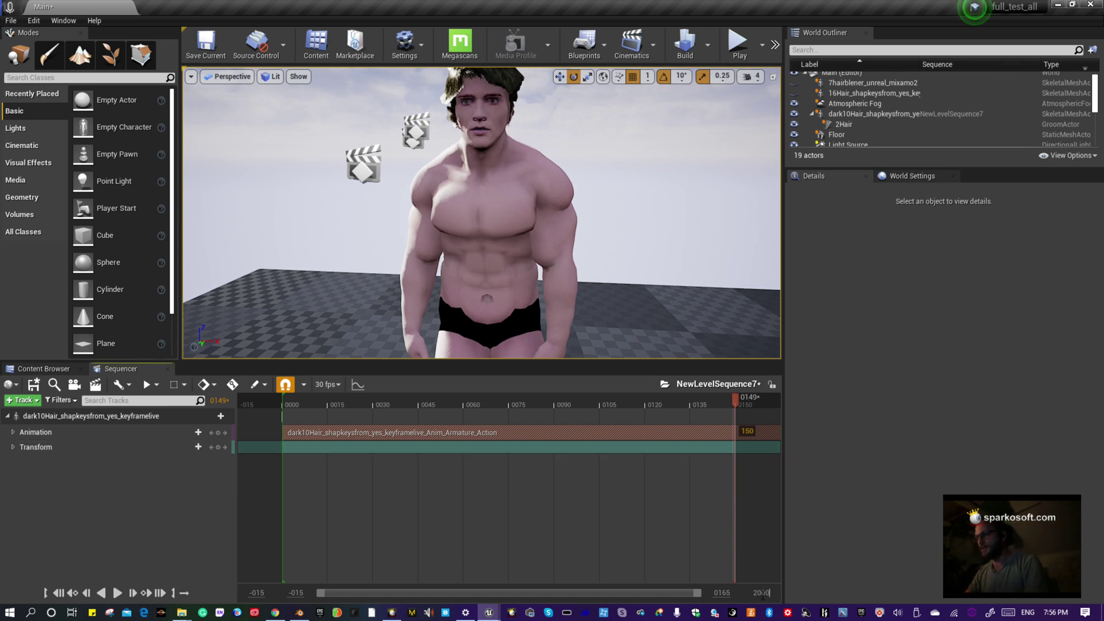
- Extend the sequencer's visible time range to frame 2000 and replay the animation from near the start
{"action": "left_click_drag", "start_coordinate": [363, 594], "coordinate": [741, 580]}
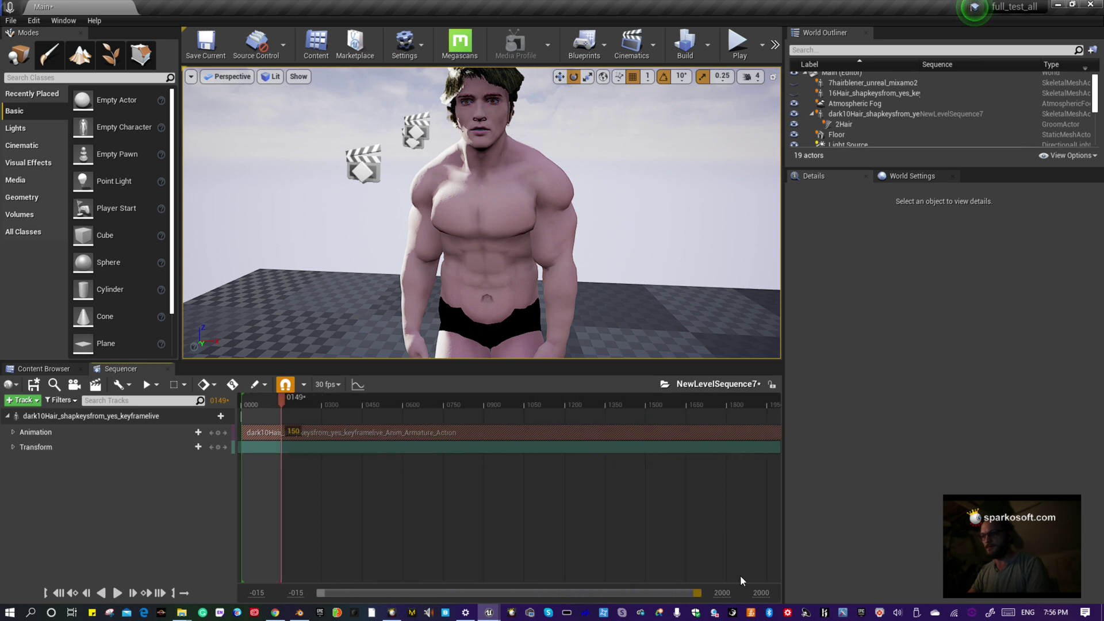
{"action": "left_click_drag", "start_coordinate": [276, 403], "coordinate": [248, 403]}
{"action": "key", "text": "space"}
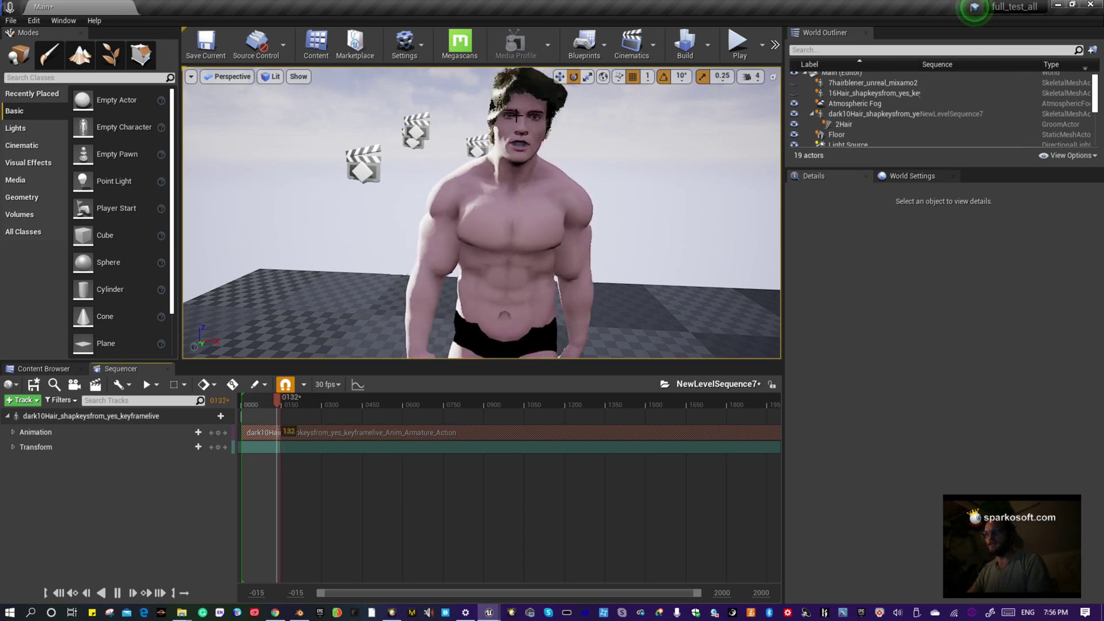
- Extend the sequence's playback end well past frame 150 and play the animation from frame 90 with the character's head and torso framed
{"action": "scroll", "coordinate": [534, 136], "scroll_direction": "down", "scroll_amount": 5}
{"action": "scroll", "coordinate": [535, 136], "scroll_direction": "up", "scroll_amount": 6}
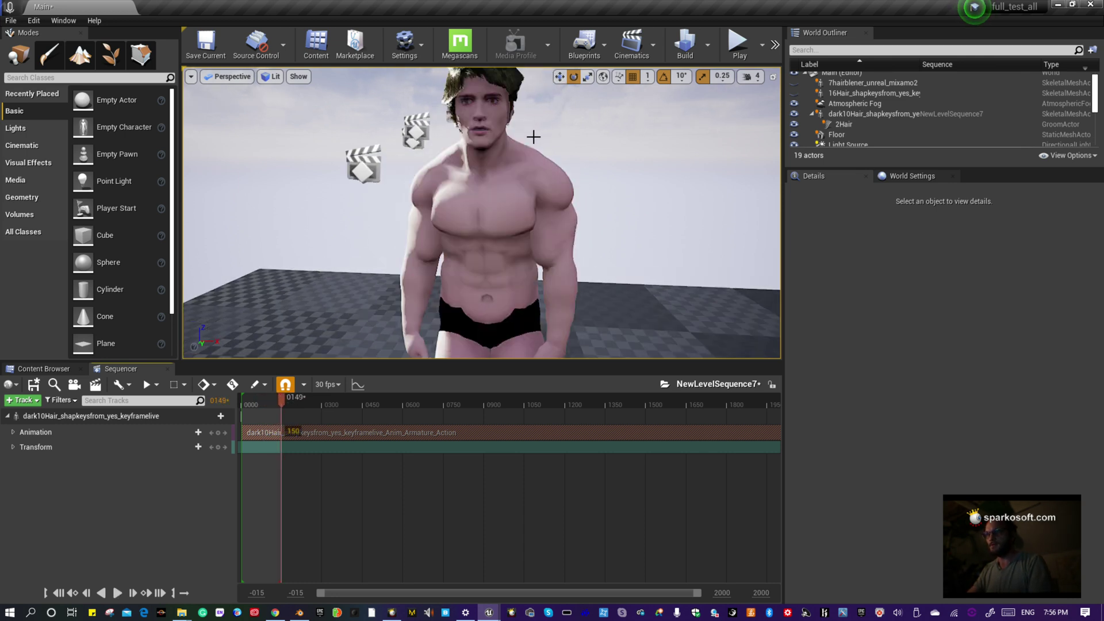
{"action": "right_click_drag", "start_coordinate": [536, 153], "coordinate": [506, 154]}
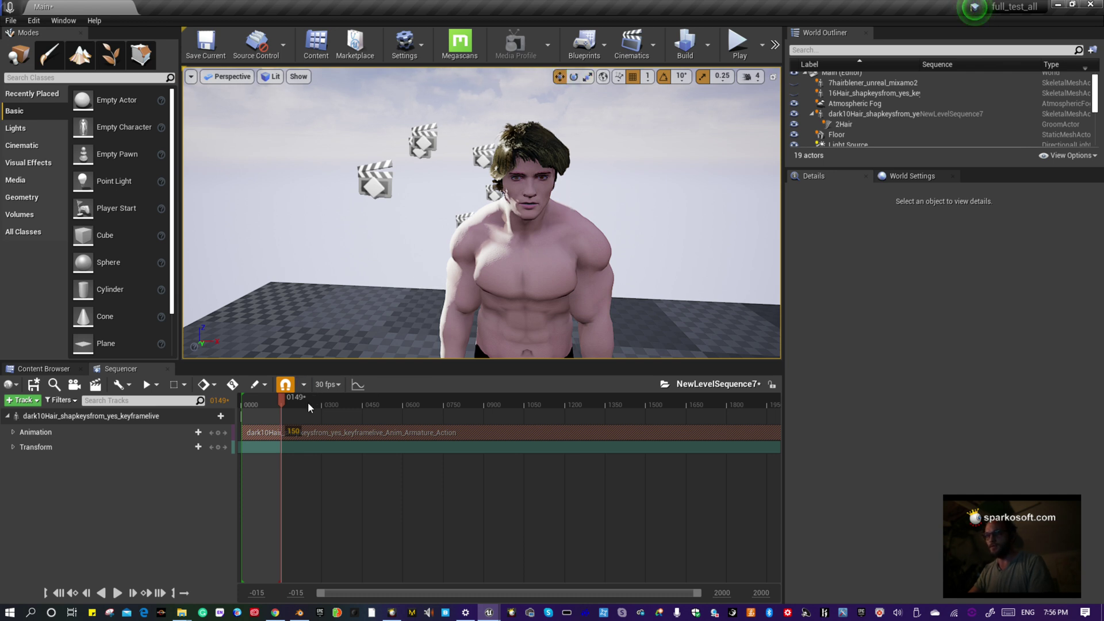
{"action": "key", "text": "space"}
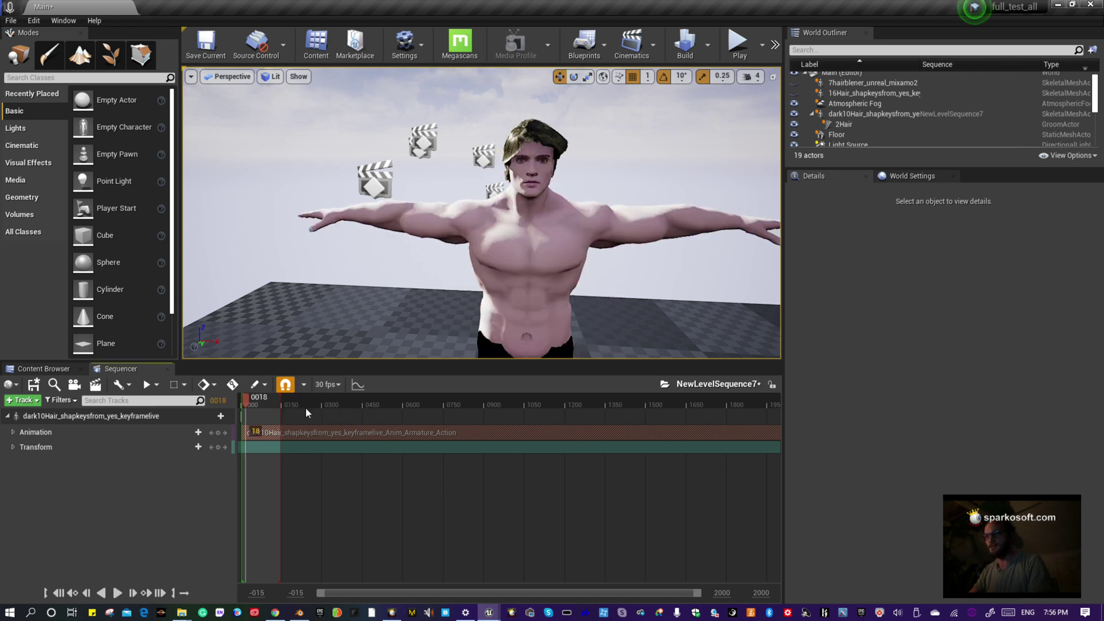
{"action": "left_click", "coordinate": [265, 401]}
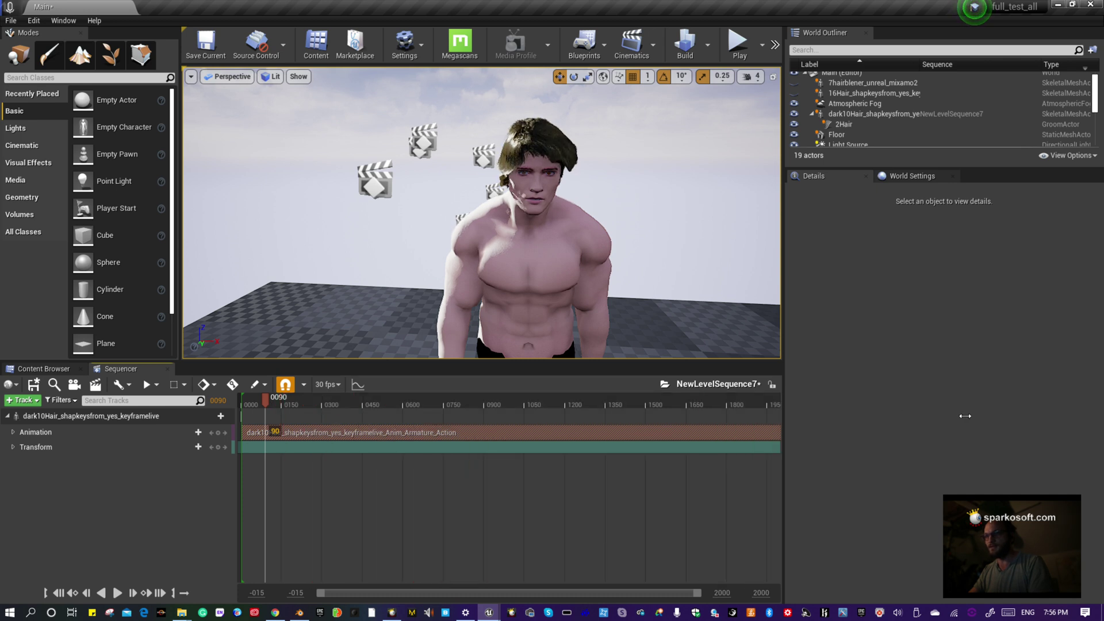
{"action": "key", "text": "space"}
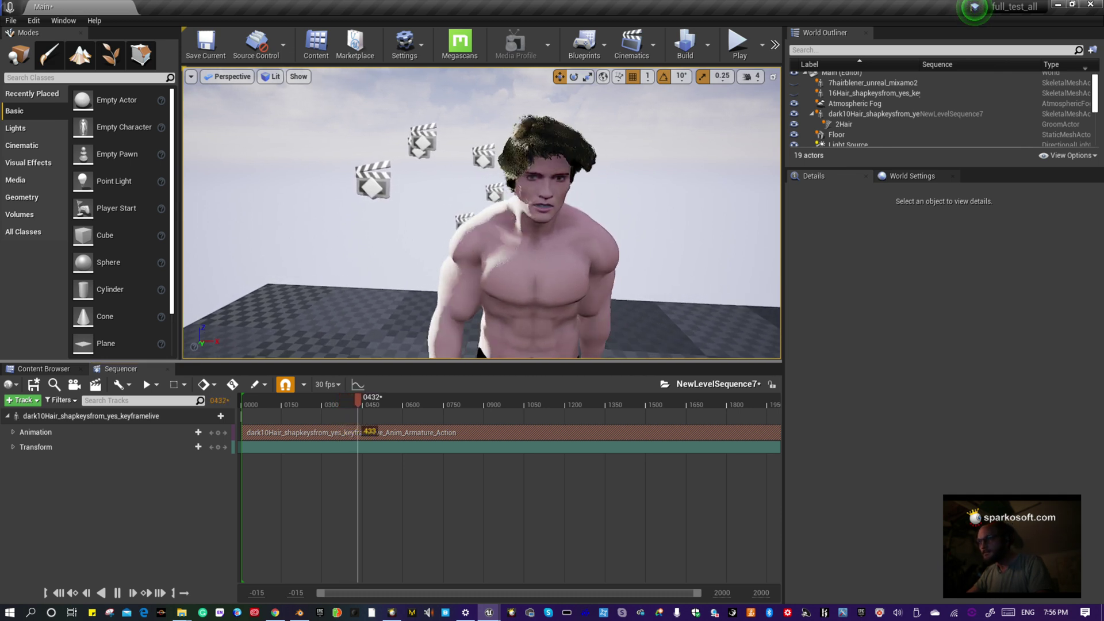
- Replay the animation from frame 400 and examine the hair's movement and its fit on the head from closer up
{"action": "key", "text": "e"}
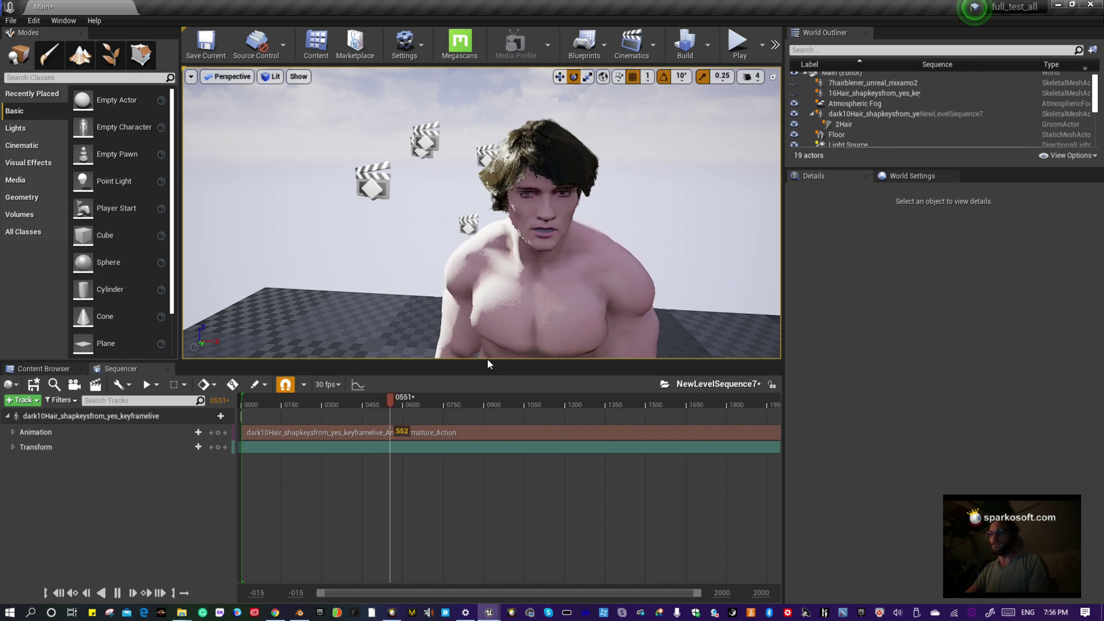
{"action": "left_click", "coordinate": [350, 402]}
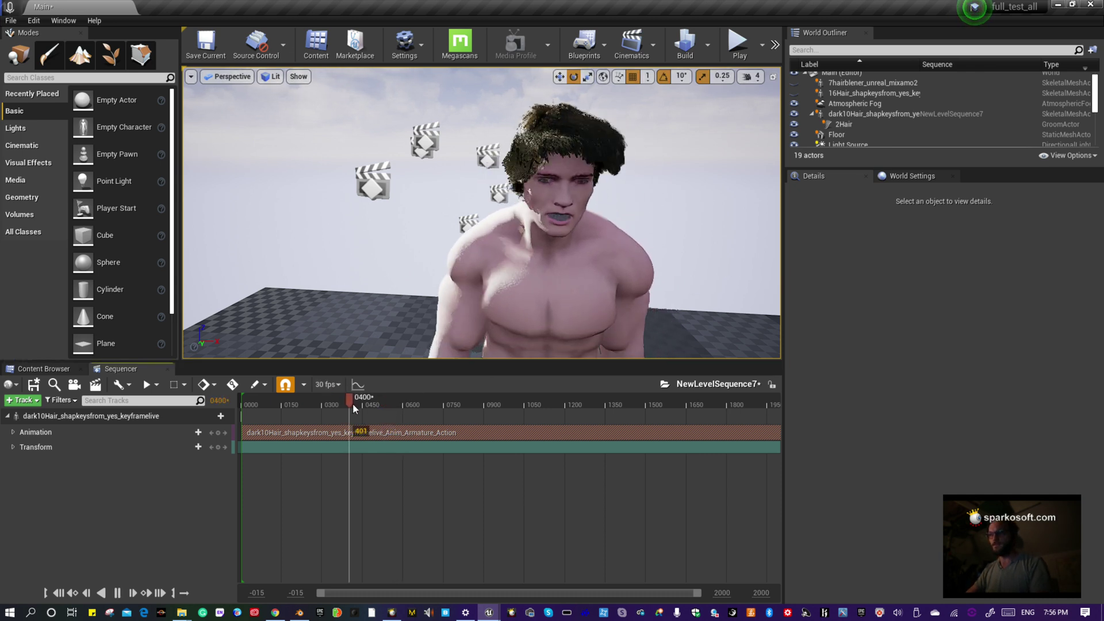
{"action": "right_click_drag", "start_coordinate": [482, 213], "coordinate": [506, 216]}
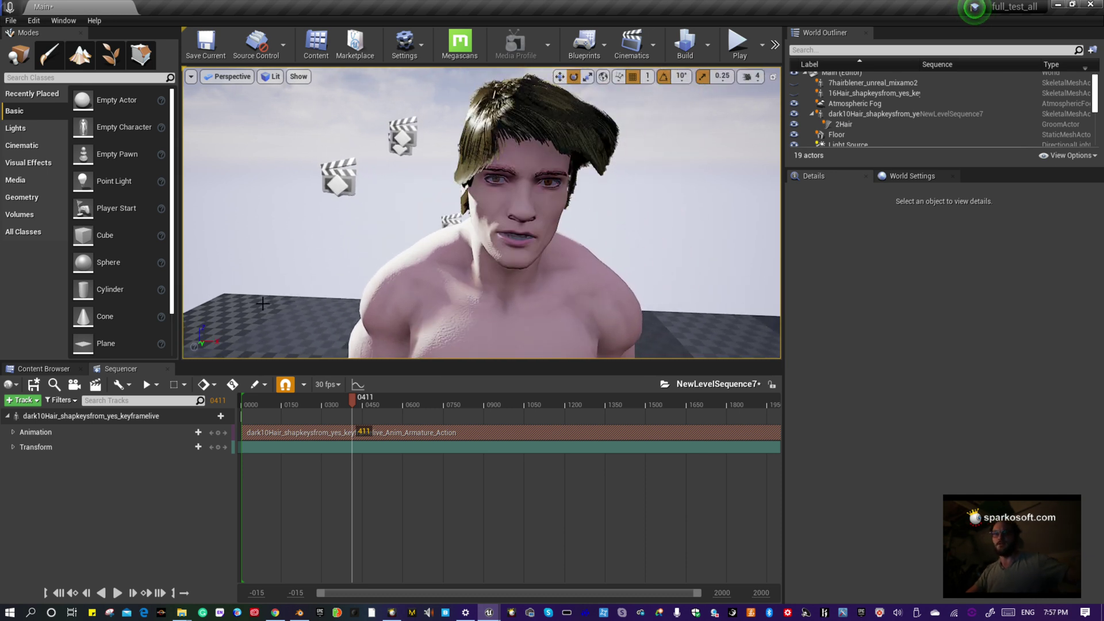